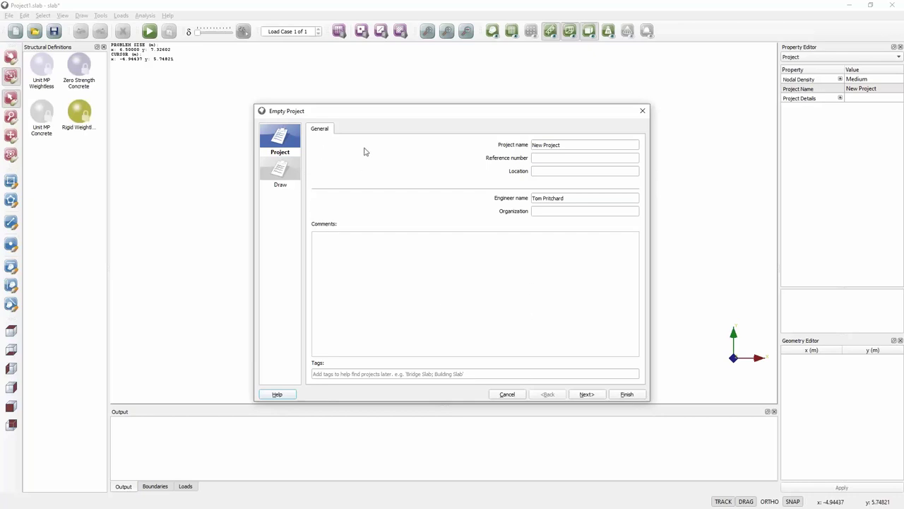
Step: Create the empty project with the default details, a 0 to 5 m grid in x and y, and snapping on
{"action": "left_click", "coordinate": [587, 394]}
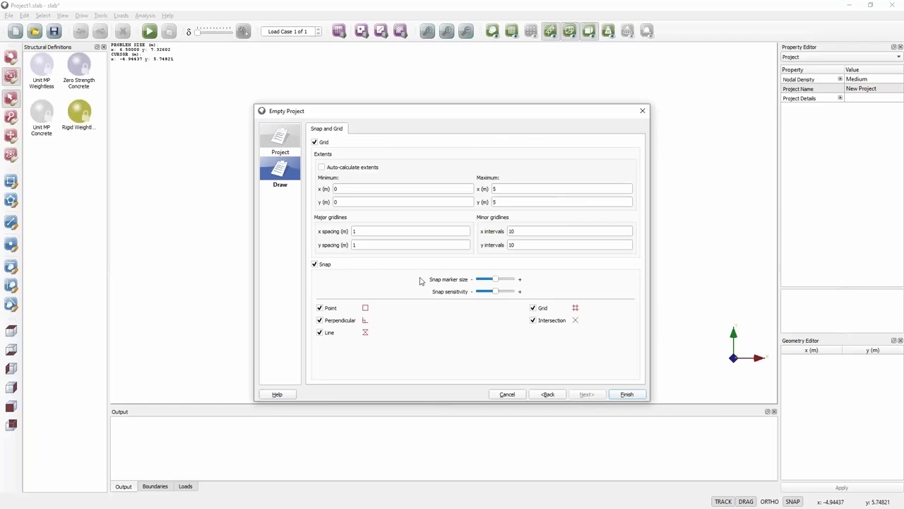
{"action": "left_click", "coordinate": [628, 394]}
{"action": "left_click", "coordinate": [548, 339]}
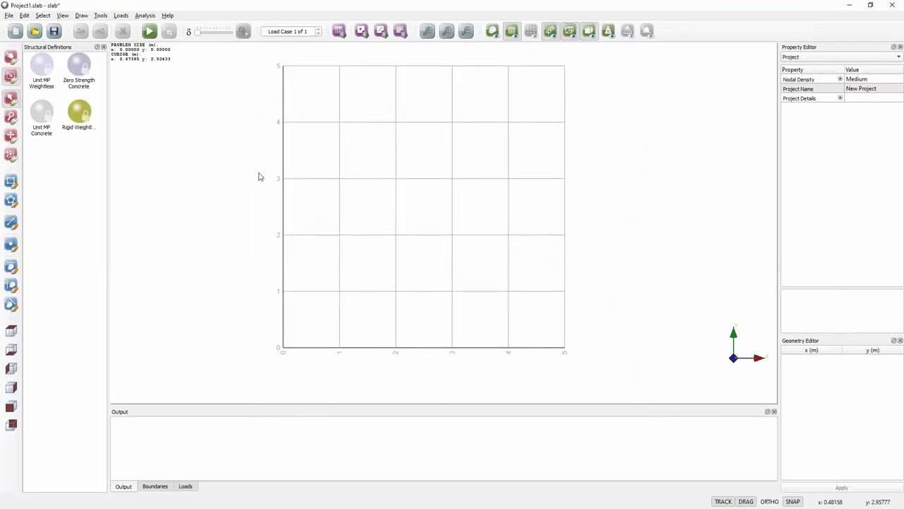
{"action": "left_click", "coordinate": [11, 200]}
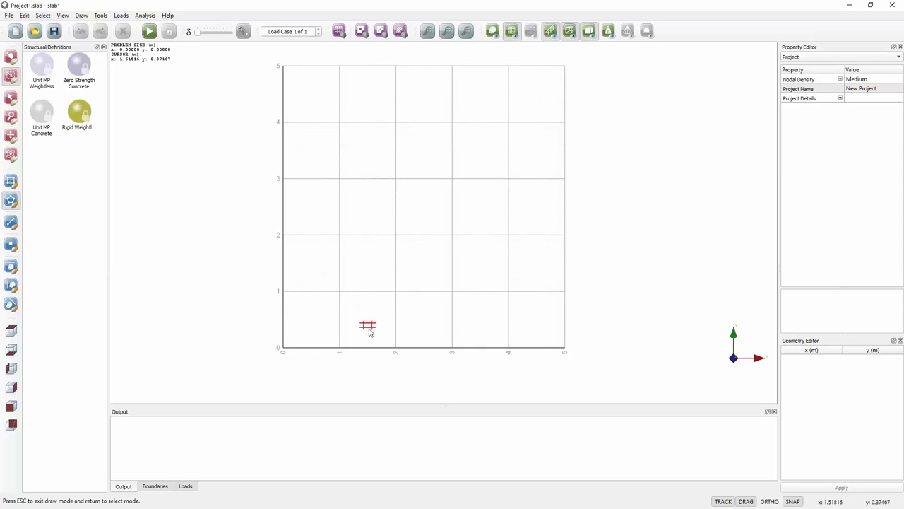
{"action": "left_click", "coordinate": [339, 348]}
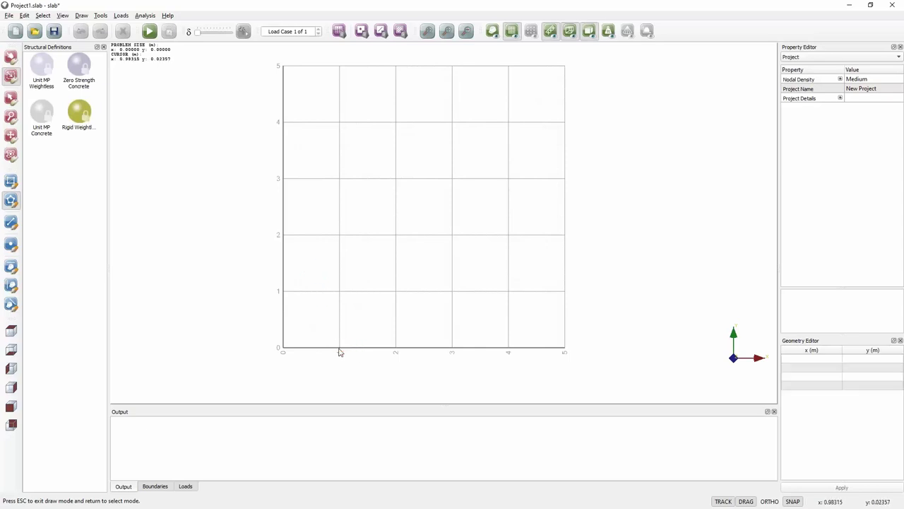
{"action": "left_click", "coordinate": [284, 291]}
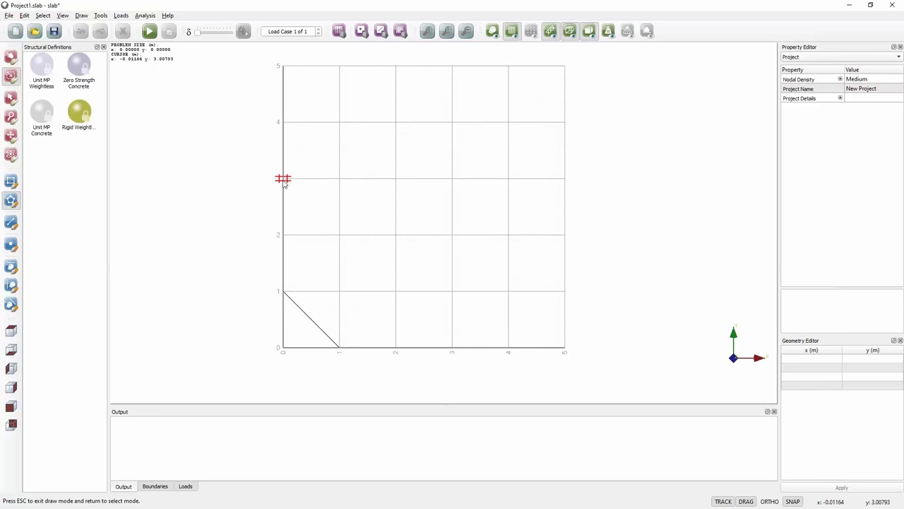
{"action": "left_click", "coordinate": [284, 178]}
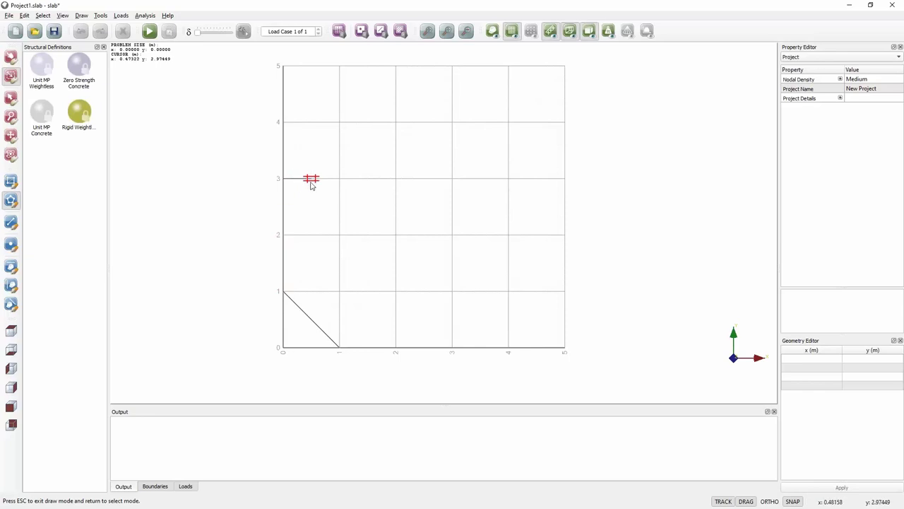
{"action": "left_click", "coordinate": [452, 178]}
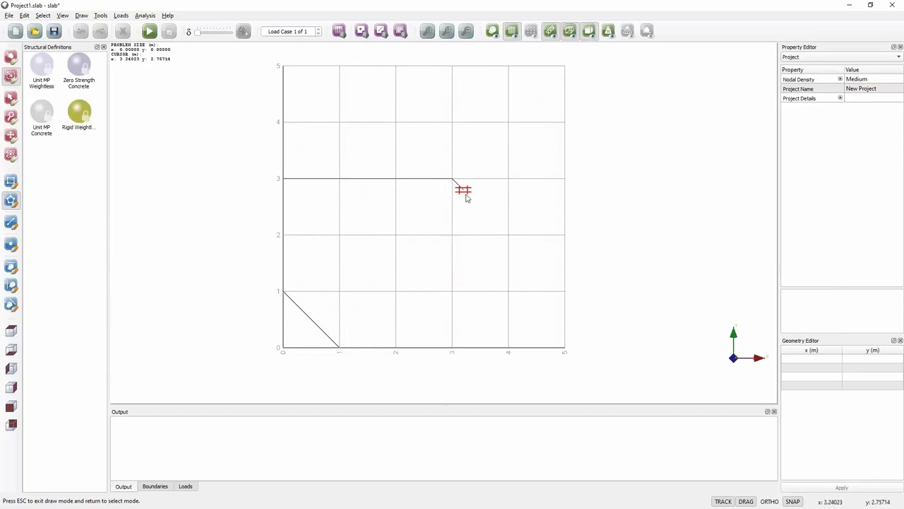
{"action": "key", "text": "Escape"}
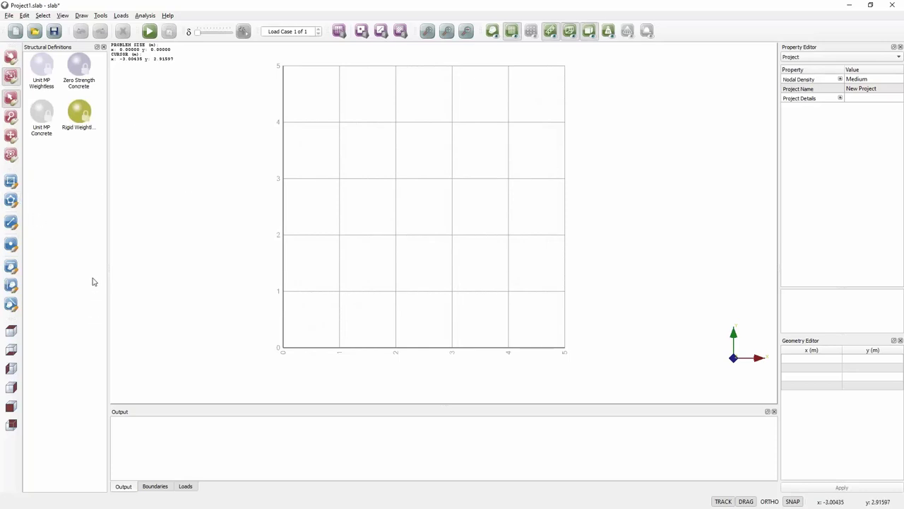
Step: Draw a closed six-sided slab polygon with vertices at (1,0), (0,1), (0,3), (2,3), (3,2) and (3,0) m
{"action": "left_click", "coordinate": [10, 201]}
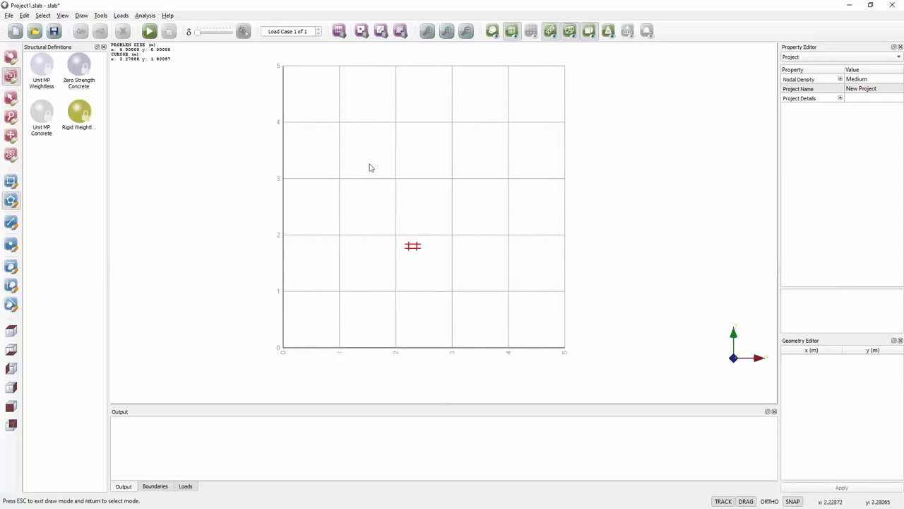
{"action": "left_click", "coordinate": [339, 349]}
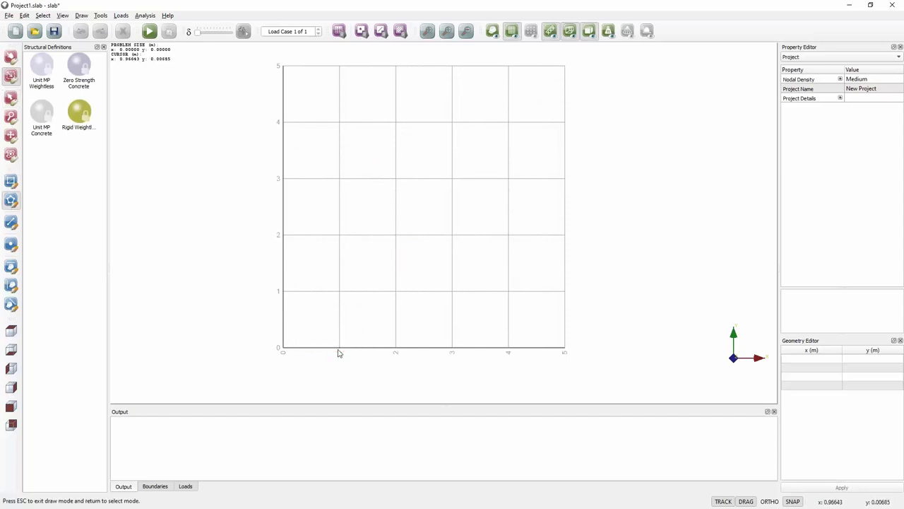
{"action": "left_click", "coordinate": [284, 288]}
{"action": "left_click", "coordinate": [283, 179]}
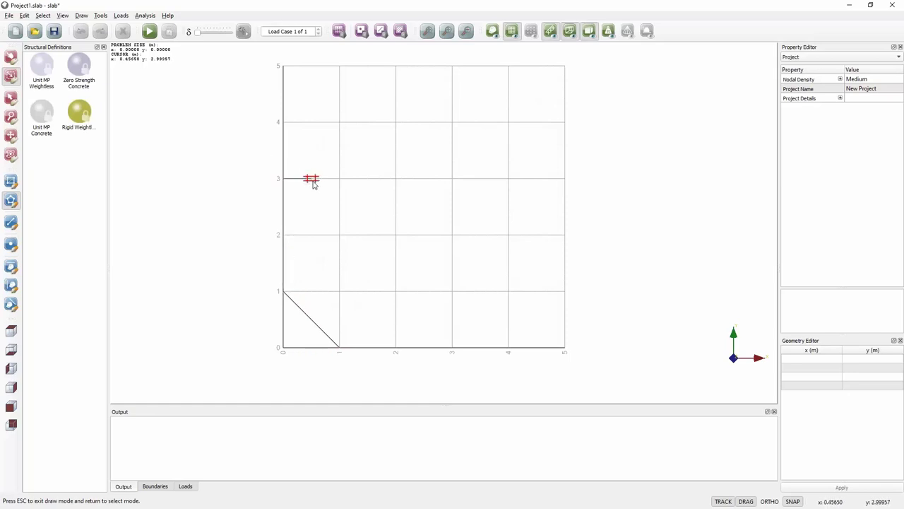
{"action": "left_click", "coordinate": [396, 179]}
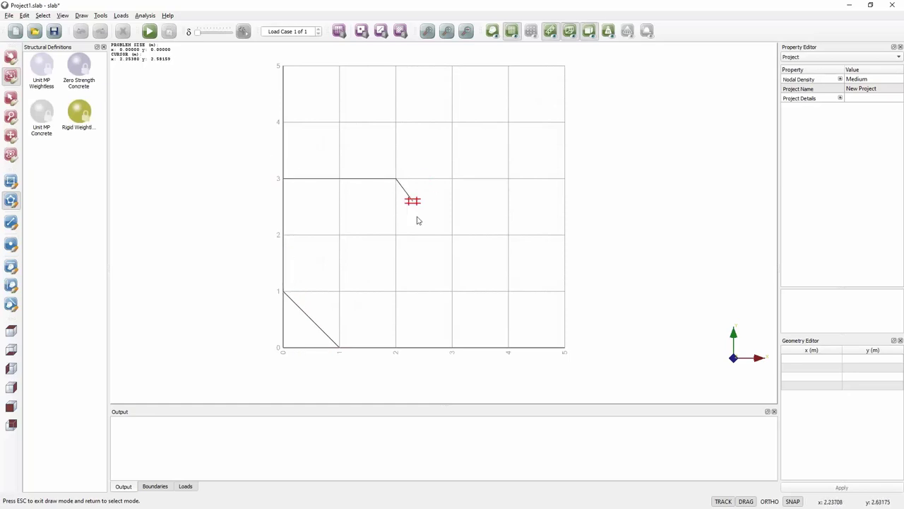
{"action": "left_click", "coordinate": [452, 235]}
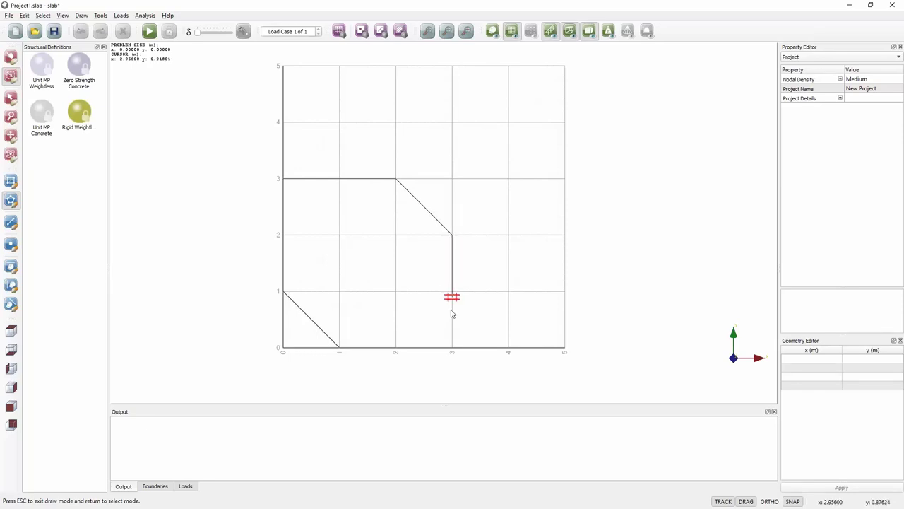
{"action": "left_click", "coordinate": [453, 347]}
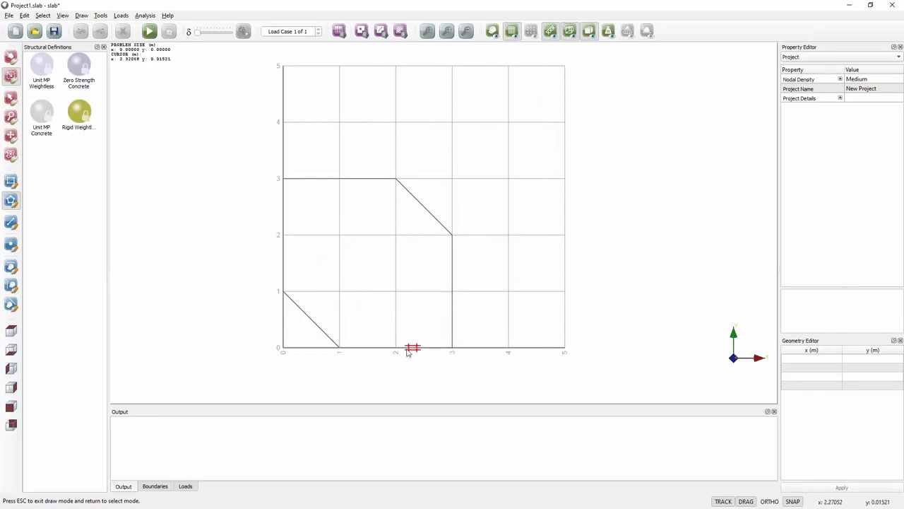
{"action": "left_click", "coordinate": [345, 351]}
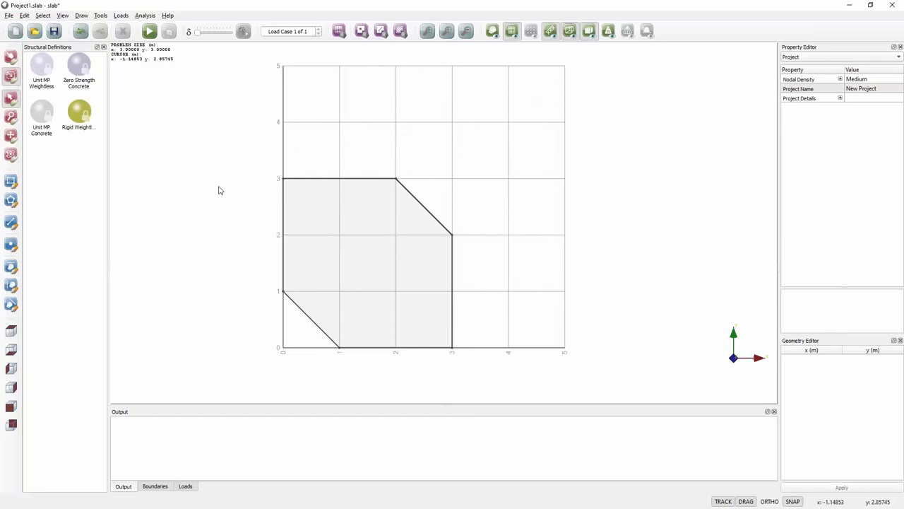
Step: Hide the grid and assign the Unit MP Weightless structural definition to the slab
{"action": "left_click", "coordinate": [511, 31]}
{"action": "scroll", "coordinate": [520, 366], "scroll_direction": "up", "scroll_amount": 1}
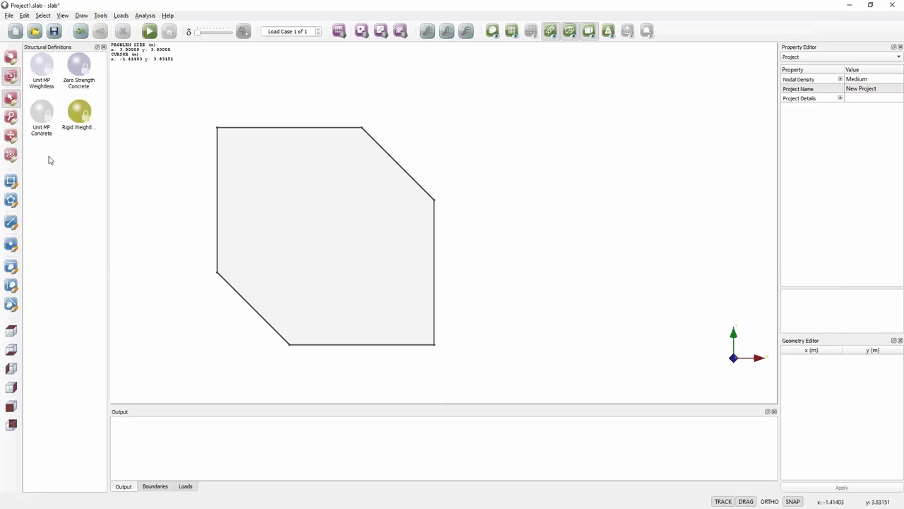
{"action": "left_click", "coordinate": [101, 19]}
{"action": "mouse_move", "coordinate": [115, 18]}
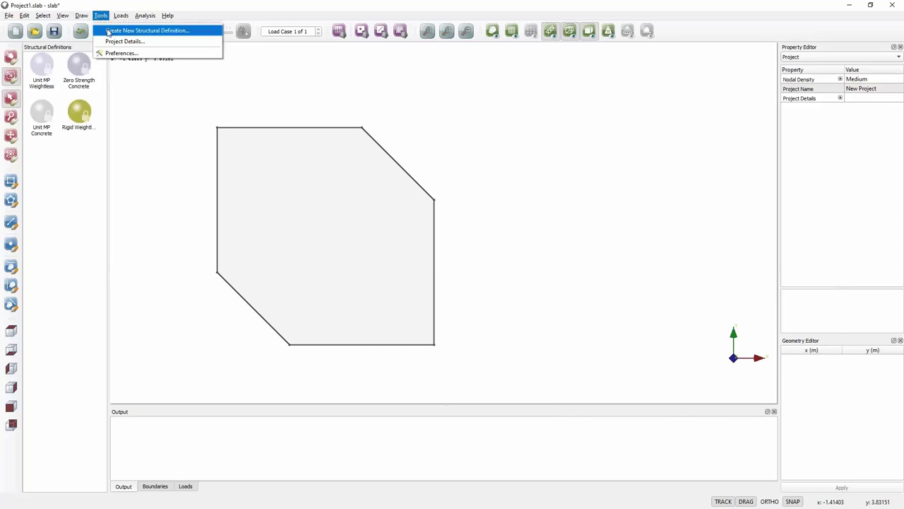
{"action": "left_click", "coordinate": [48, 87]}
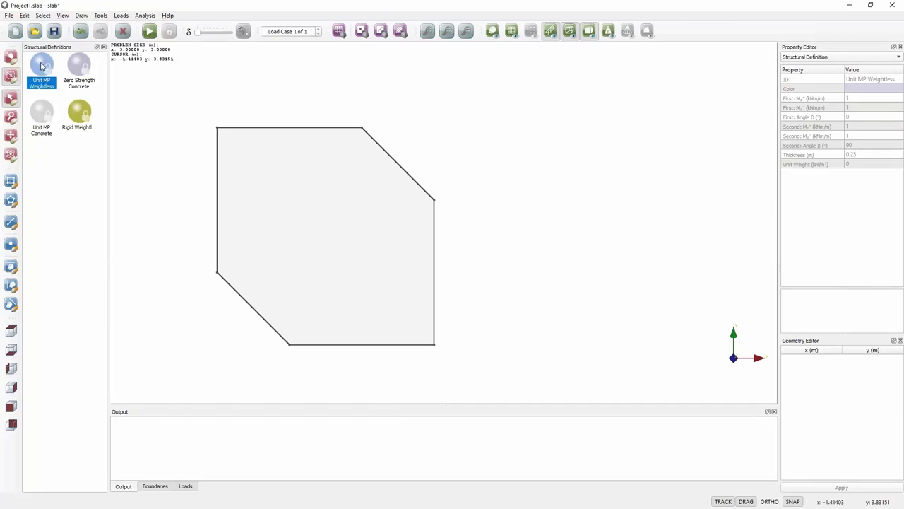
{"action": "left_click_drag", "start_coordinate": [41, 66], "coordinate": [279, 186]}
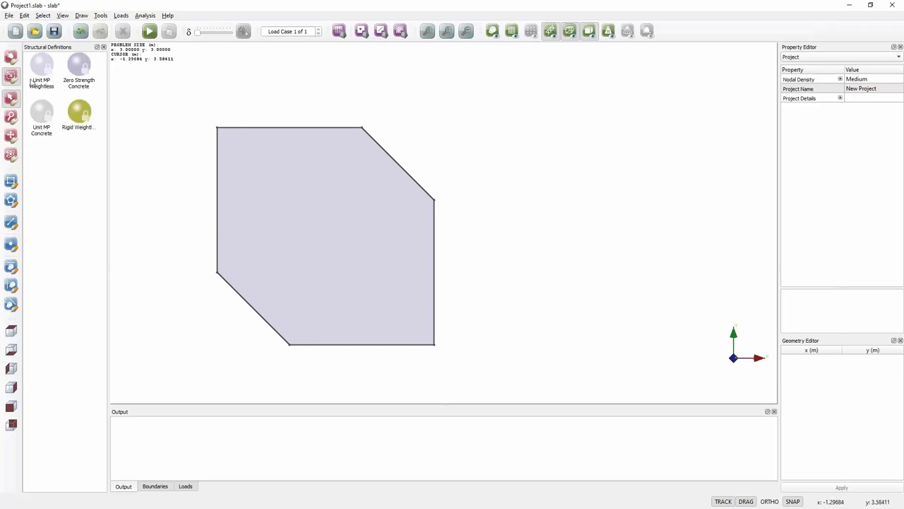
Step: Set the support type of all the slab's external boundaries to Simple
{"action": "left_click_drag", "start_coordinate": [196, 110], "coordinate": [491, 380]}
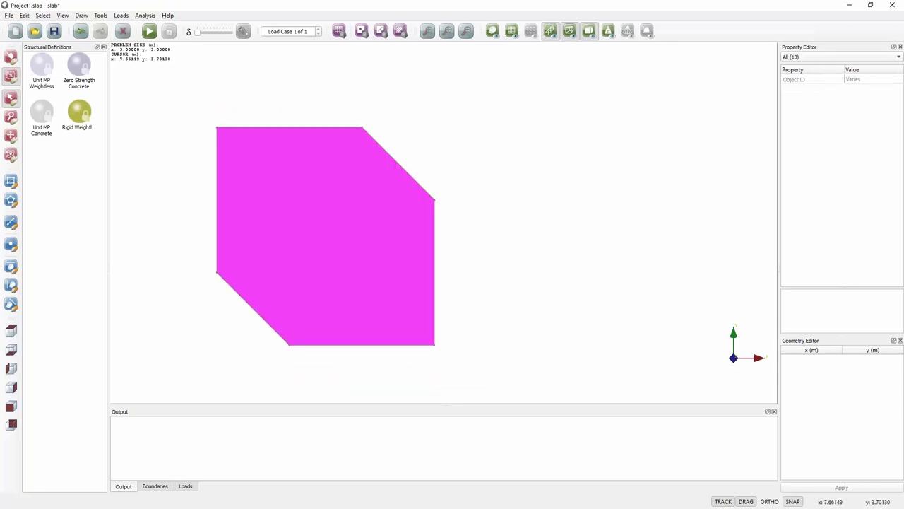
{"action": "left_click", "coordinate": [785, 58]}
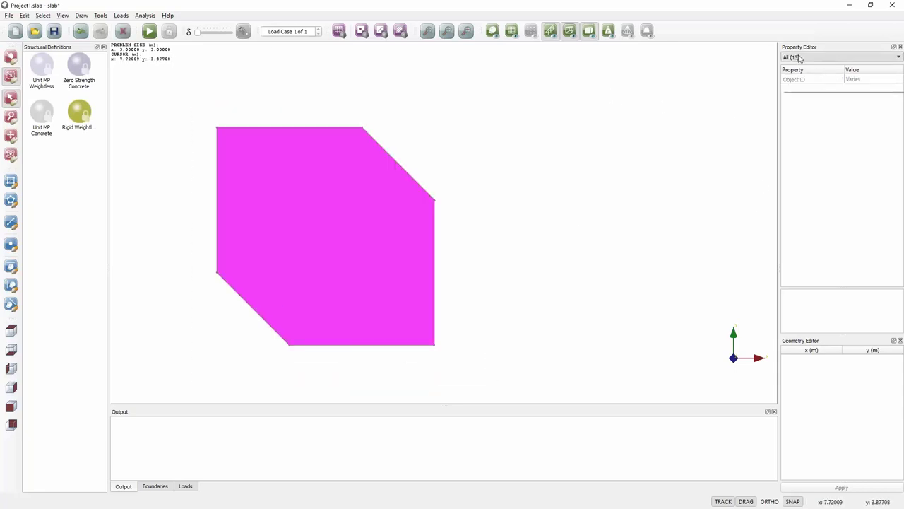
{"action": "left_click", "coordinate": [806, 89]}
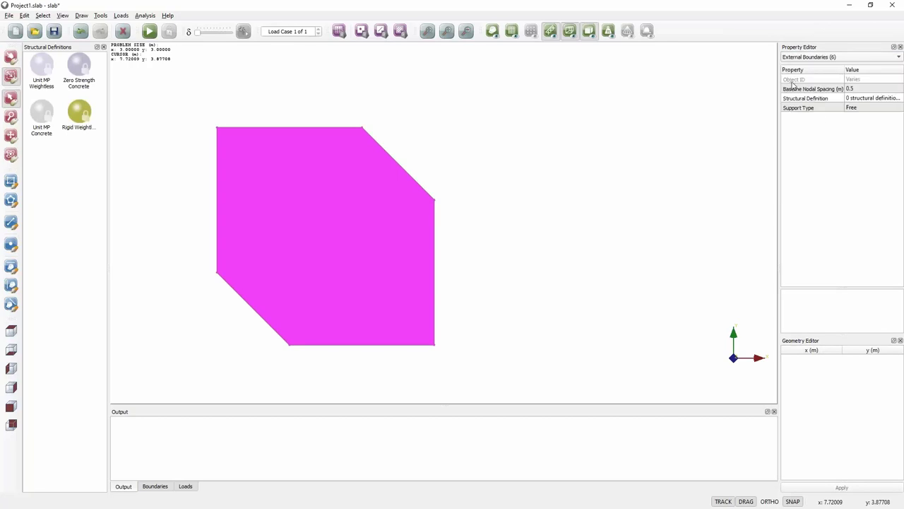
{"action": "left_click", "coordinate": [872, 110]}
{"action": "left_click", "coordinate": [872, 109]}
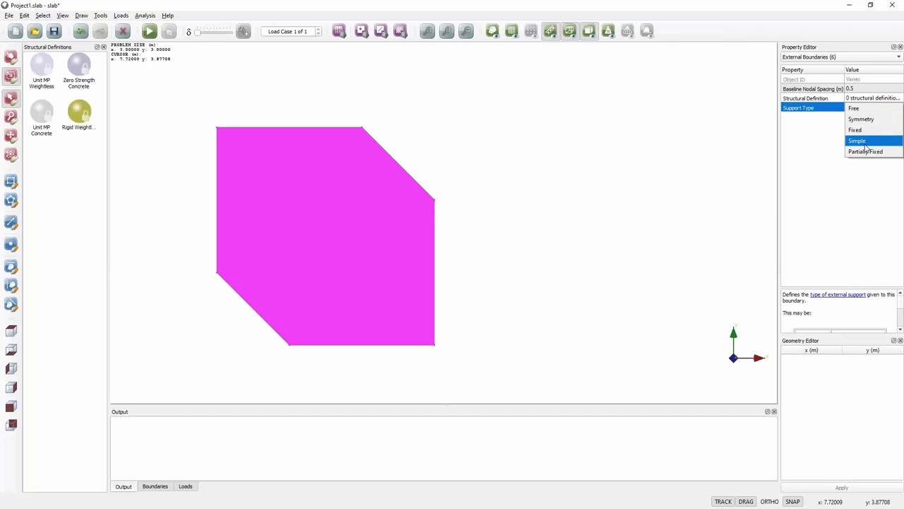
{"action": "left_click", "coordinate": [866, 142]}
{"action": "left_click", "coordinate": [700, 157]}
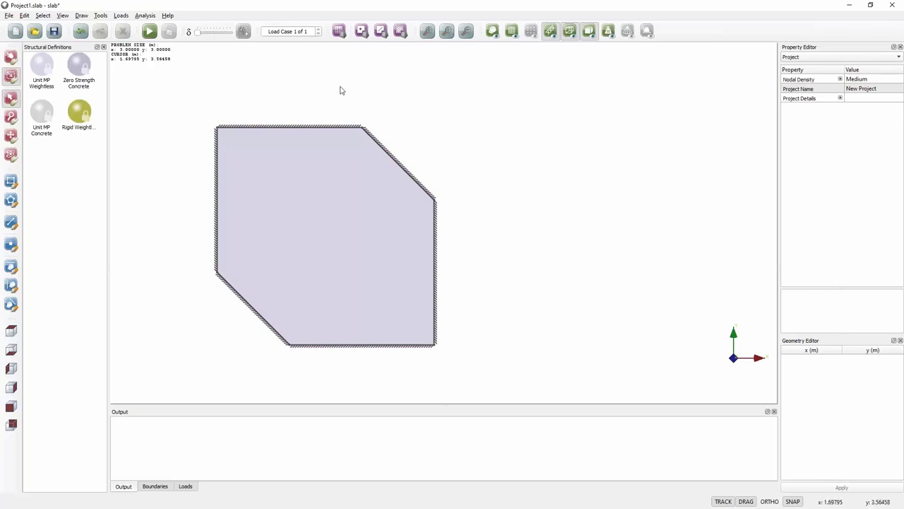
Step: Add the existing Unit pressure load to solid S1, with action type Unfavourable and adequacy True
{"action": "left_click", "coordinate": [401, 31]}
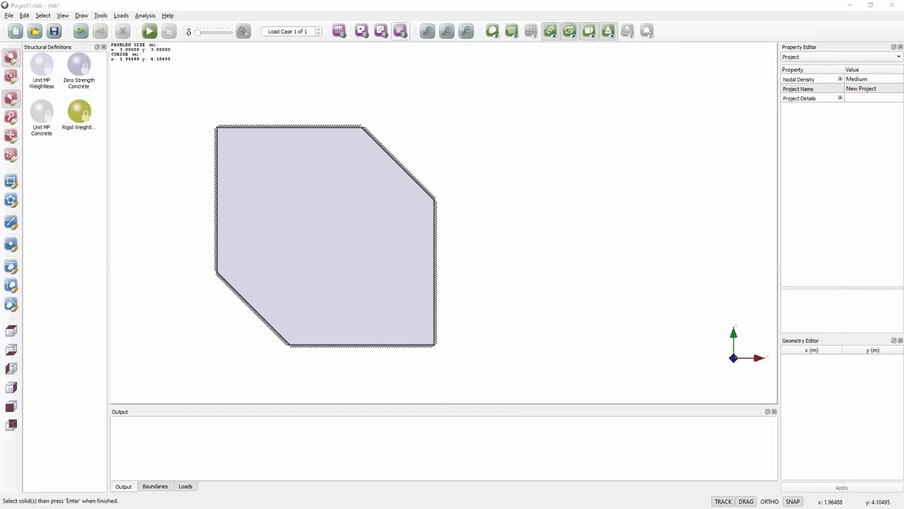
{"action": "left_click", "coordinate": [612, 155]}
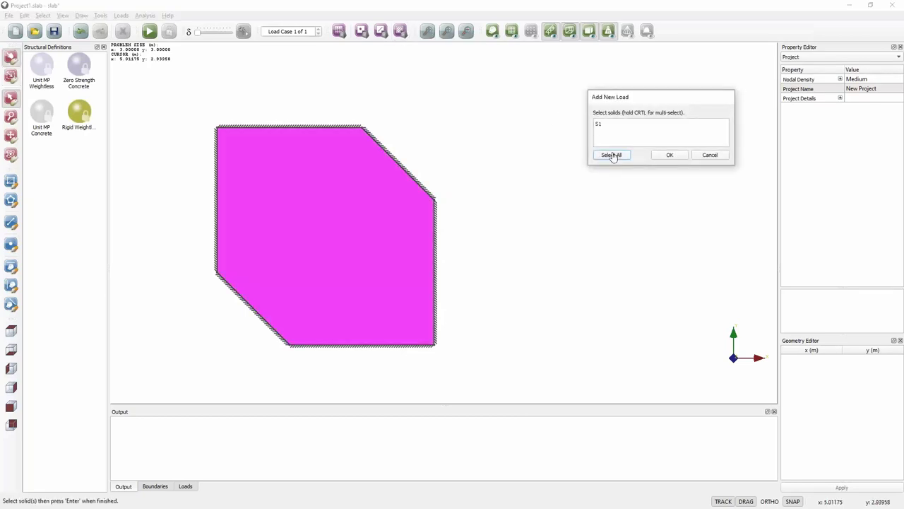
{"action": "left_click", "coordinate": [666, 154]}
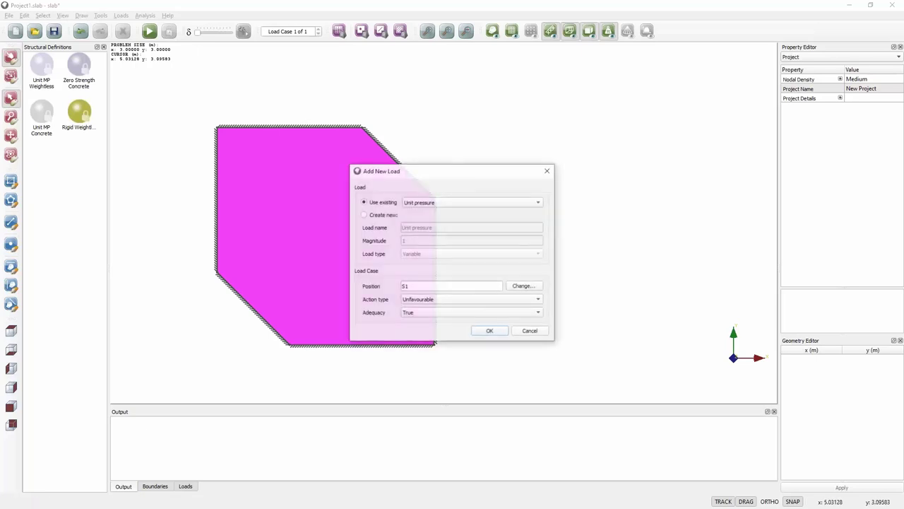
{"action": "left_click_drag", "start_coordinate": [465, 167], "coordinate": [564, 97]}
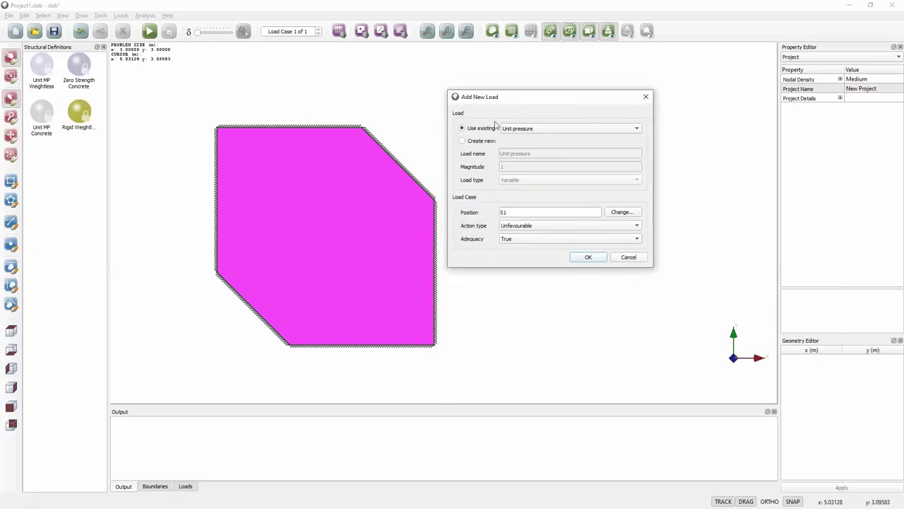
{"action": "left_click", "coordinate": [587, 257]}
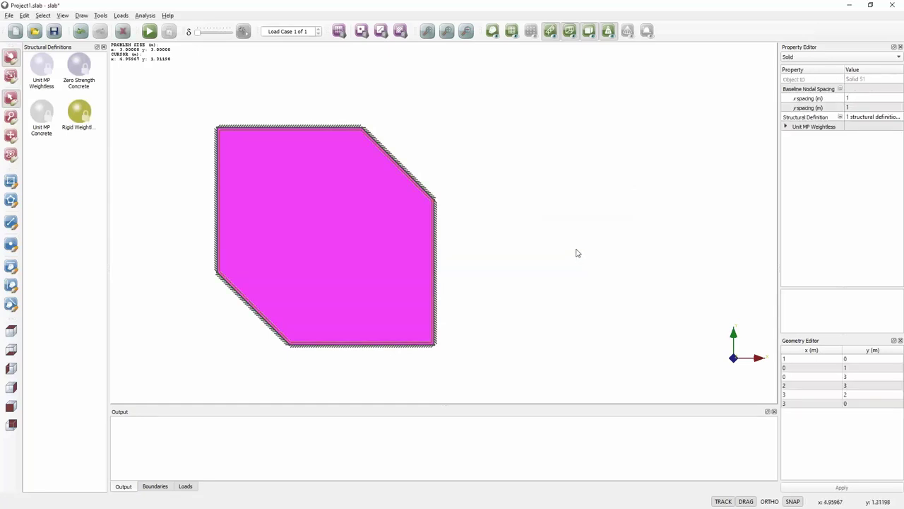
{"action": "left_click", "coordinate": [565, 178]}
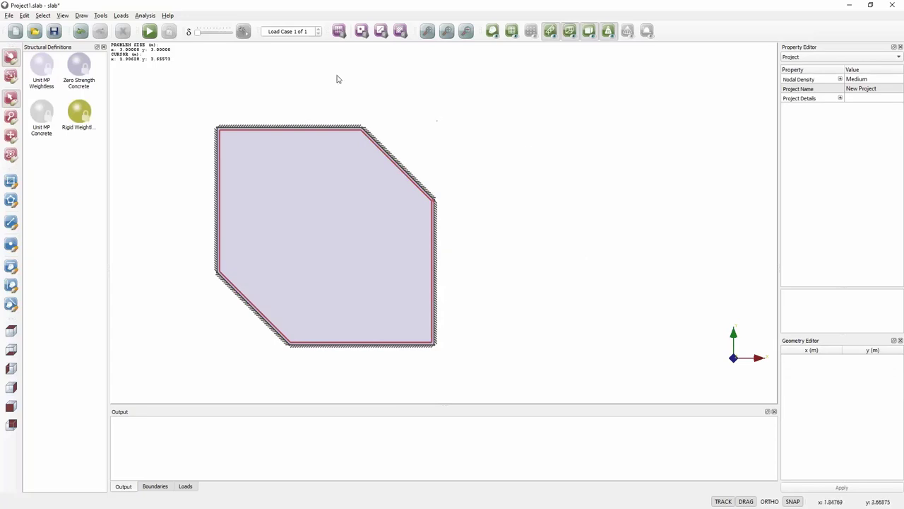
Step: Solve the slab model and animate its collapse mechanism with the displacements magnified to the maximum
{"action": "scroll", "coordinate": [171, 198], "scroll_direction": "up", "scroll_amount": 1}
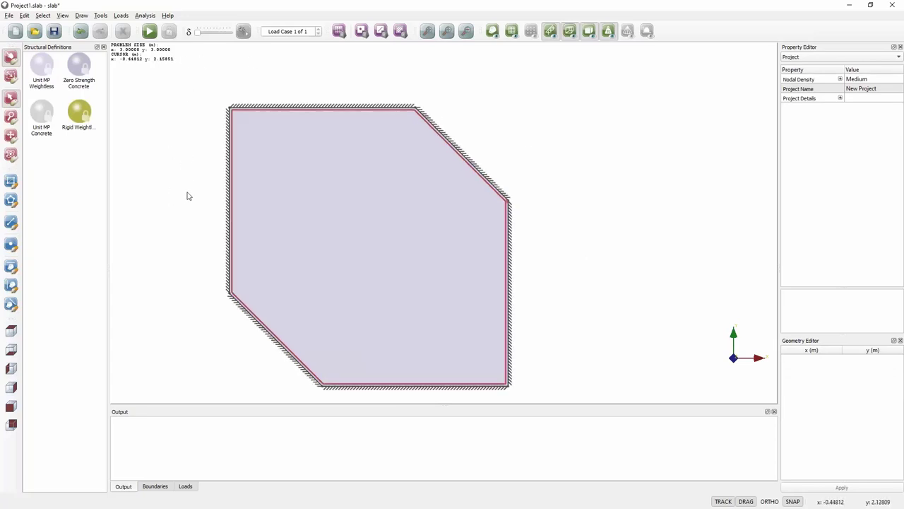
{"action": "left_click_drag", "start_coordinate": [187, 195], "coordinate": [210, 165]}
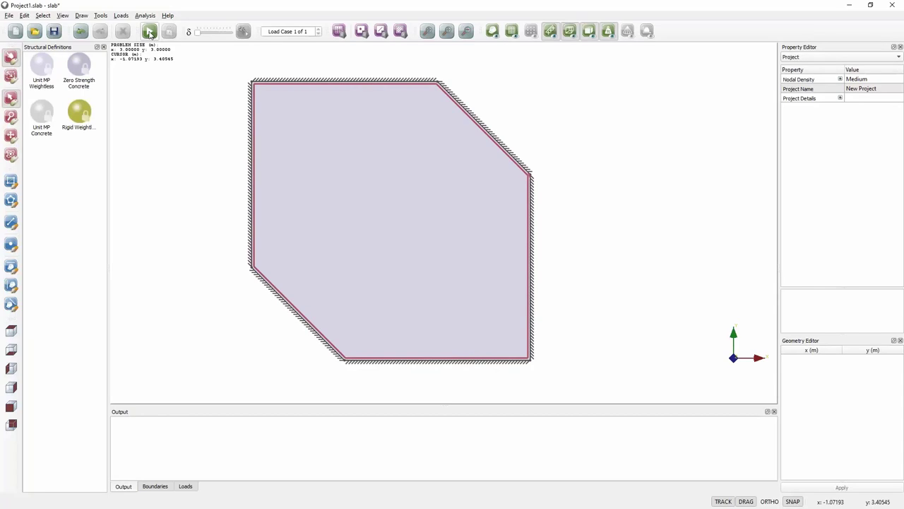
{"action": "left_click", "coordinate": [149, 31]}
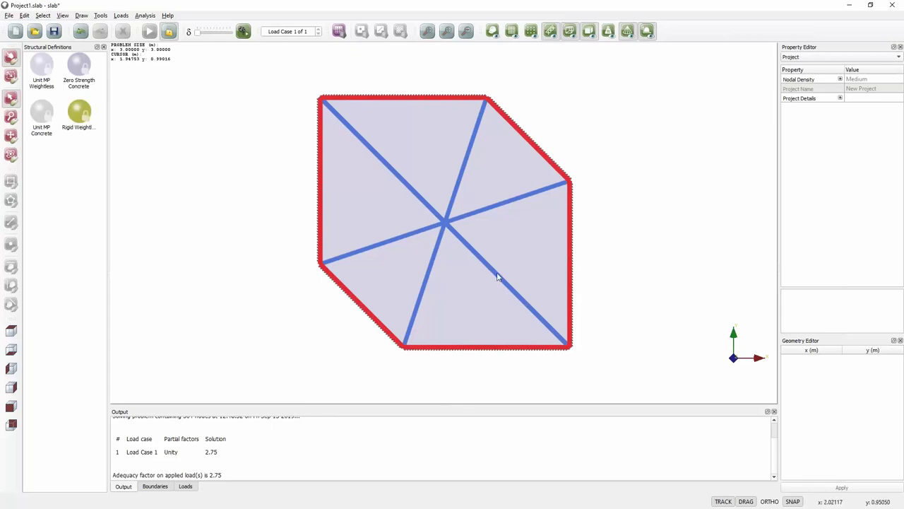
{"action": "left_click", "coordinate": [243, 33]}
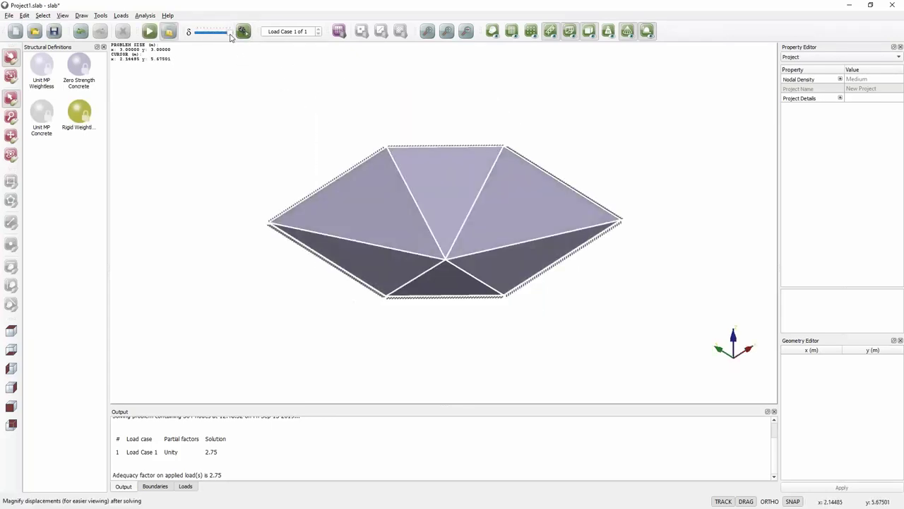
{"action": "mouse_move", "coordinate": [230, 37]}
{"action": "left_mouse_down"}
{"action": "mouse_move", "coordinate": [197, 34]}
{"action": "mouse_move", "coordinate": [229, 33]}
{"action": "left_mouse_up"}
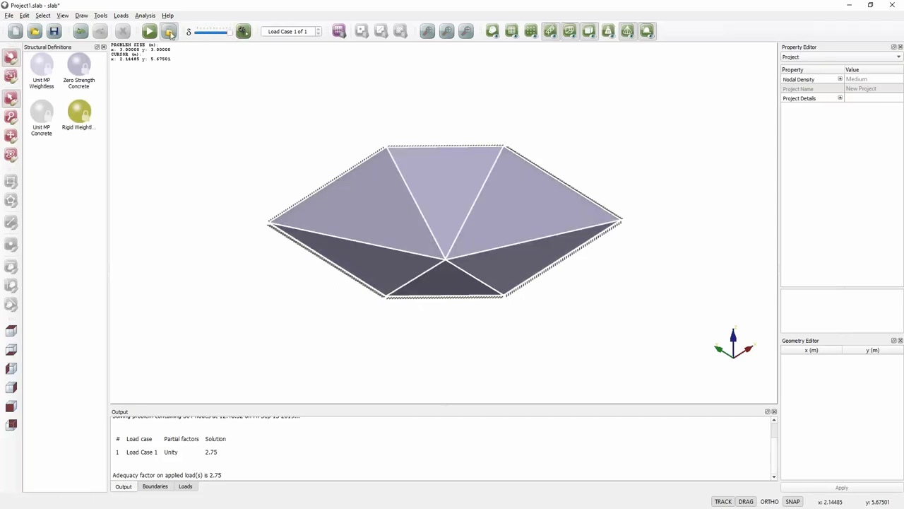
Step: Unlock the solved slab model and review the pre-solve, solver and post-solve animation settings in the preferences
{"action": "left_click", "coordinate": [169, 32]}
{"action": "left_click", "coordinate": [144, 16]}
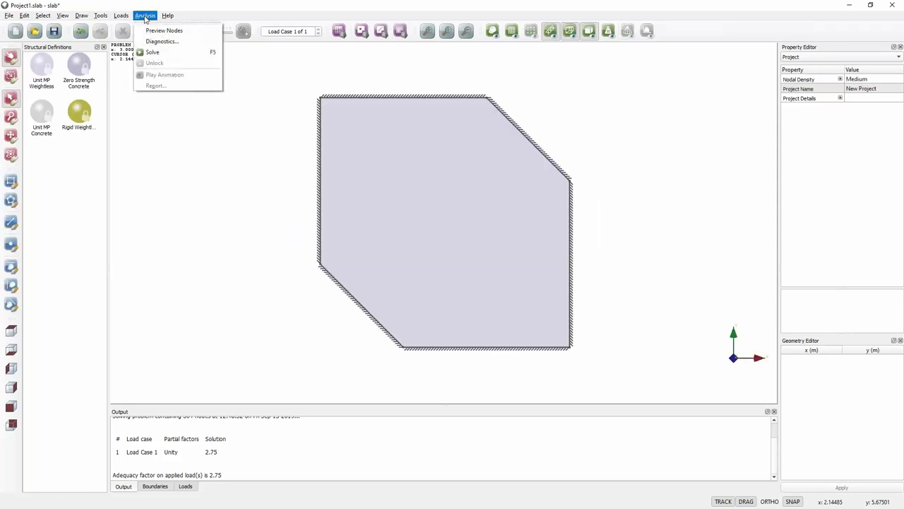
{"action": "mouse_move", "coordinate": [101, 16]}
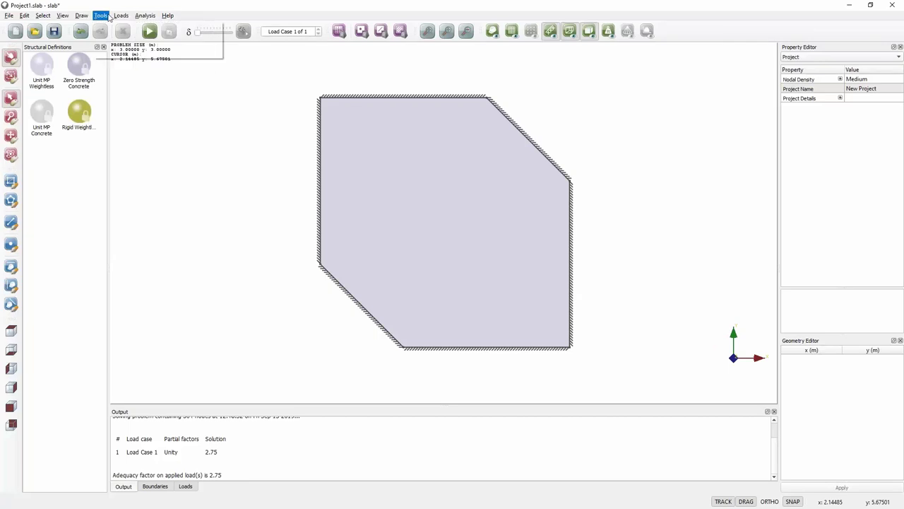
{"action": "left_click", "coordinate": [121, 53]}
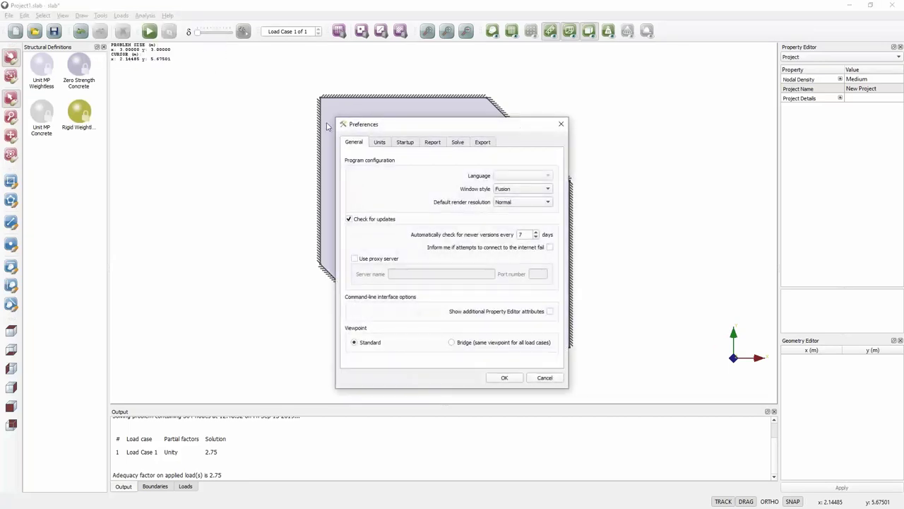
{"action": "left_click", "coordinate": [460, 143]}
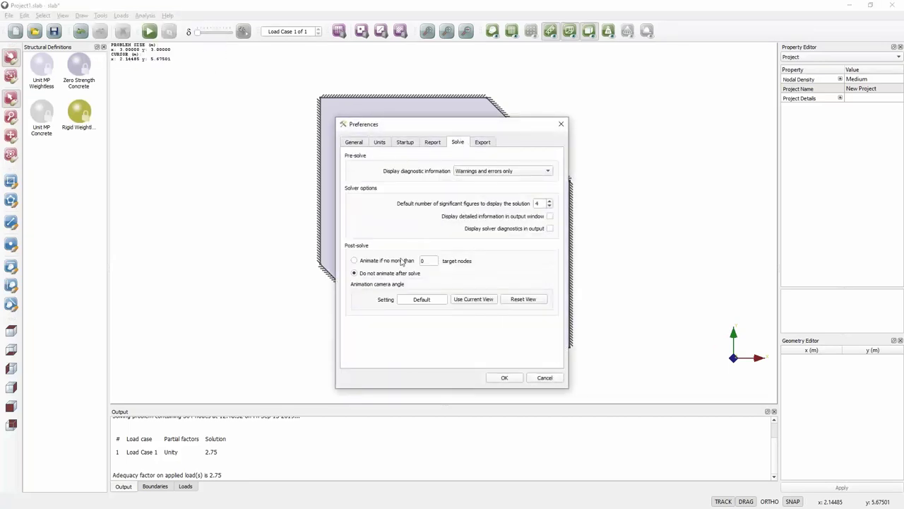
{"action": "left_click", "coordinate": [515, 378]}
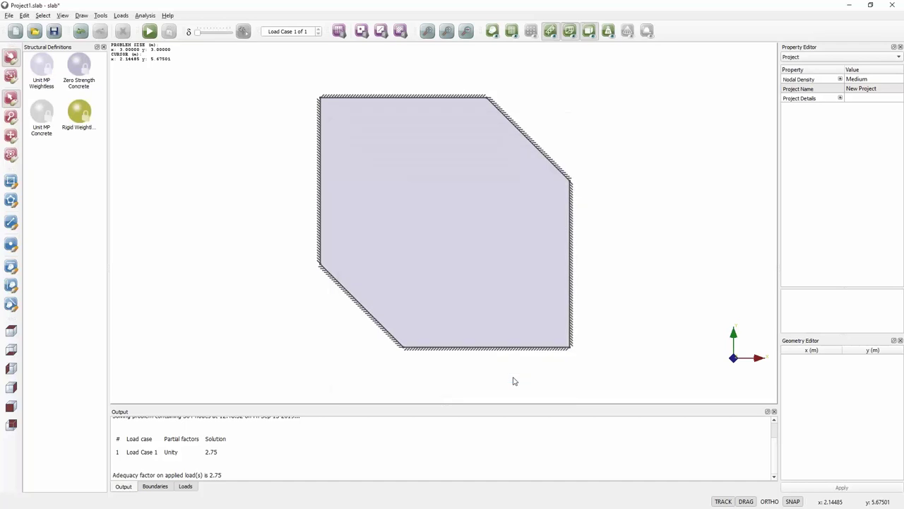
Step: Solve the unmodified slab twice more, unlocking the model between the two runs
{"action": "left_click", "coordinate": [149, 32]}
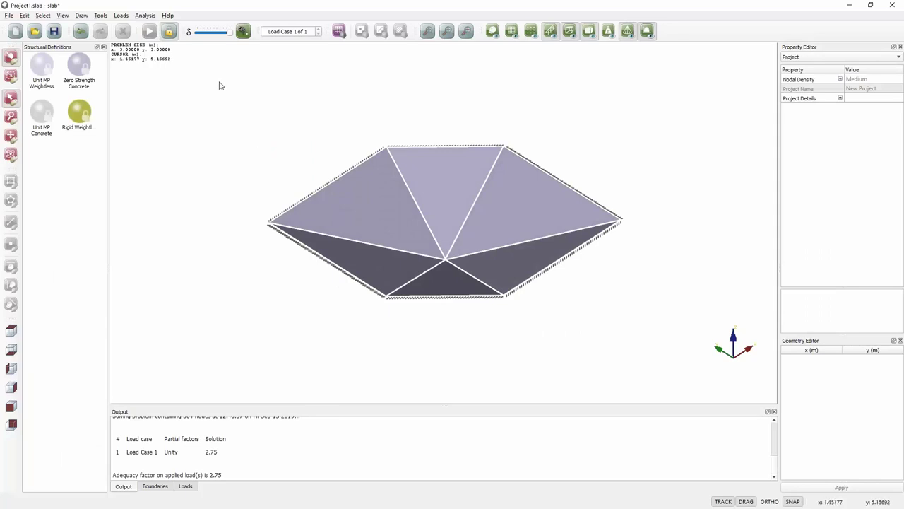
{"action": "left_click", "coordinate": [171, 34]}
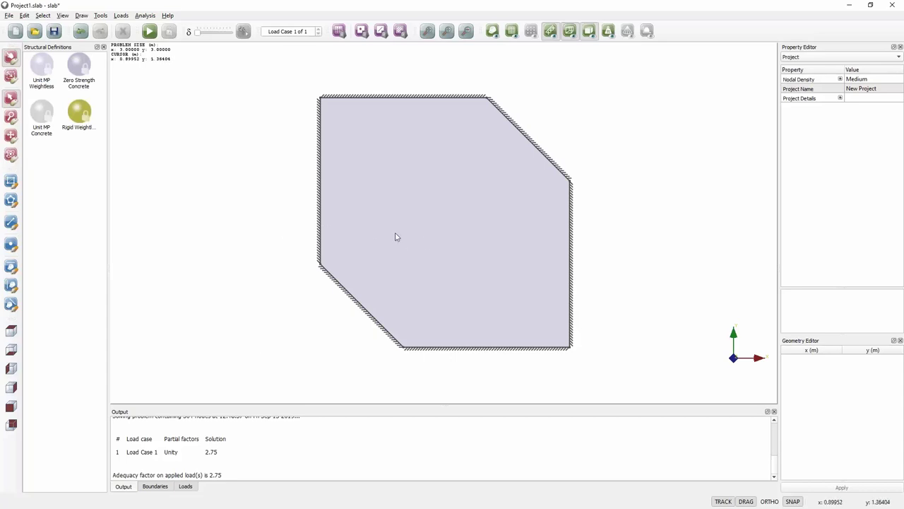
{"action": "left_click_drag", "start_coordinate": [463, 250], "coordinate": [410, 238]}
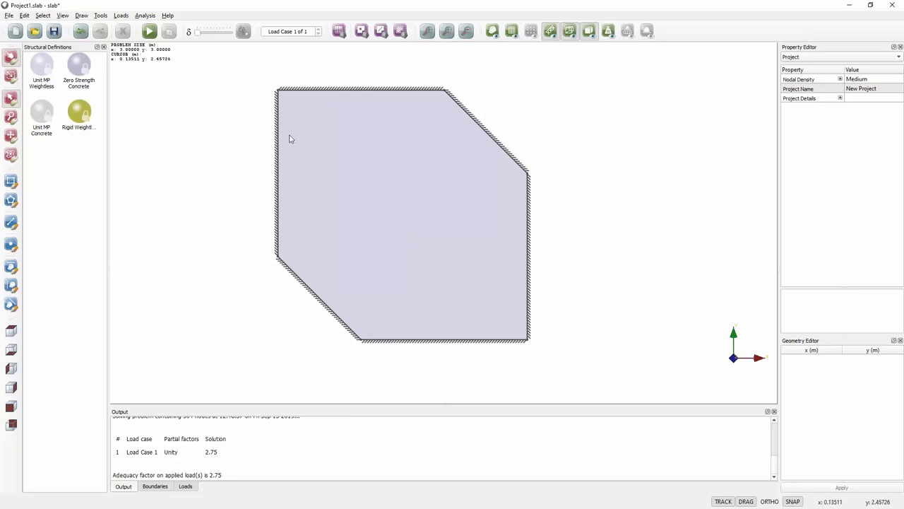
{"action": "left_click", "coordinate": [149, 31]}
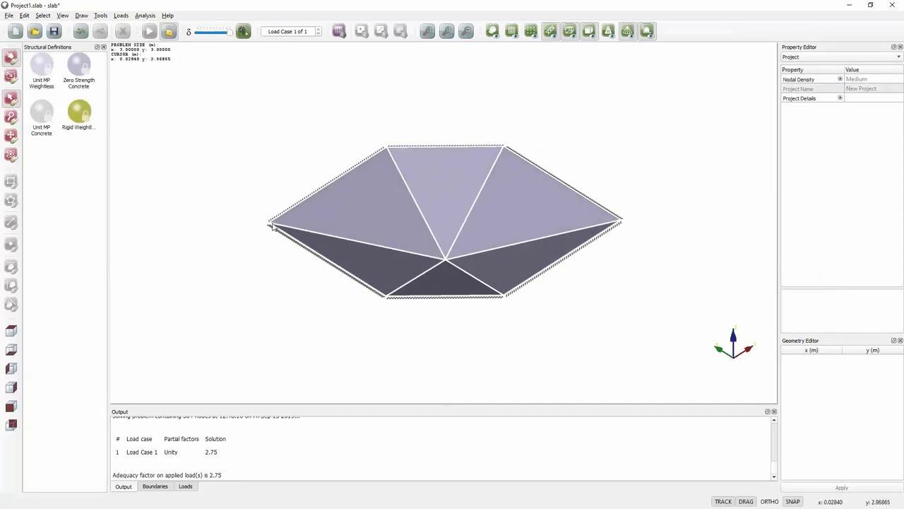
Step: Unlock the model and set Support Lift-Off to True for all six external boundaries of the slab
{"action": "left_click", "coordinate": [169, 32]}
{"action": "left_click", "coordinate": [366, 98]}
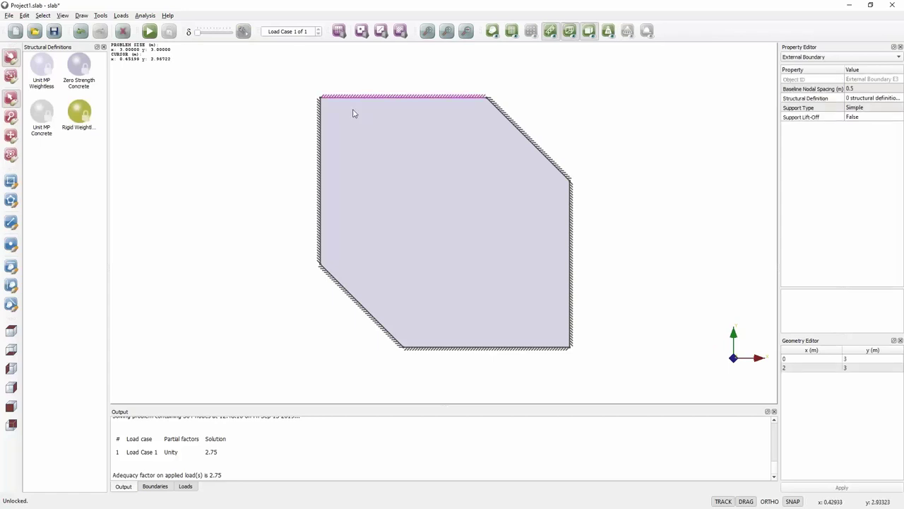
{"action": "left_click", "coordinate": [318, 125], "text": "shift"}
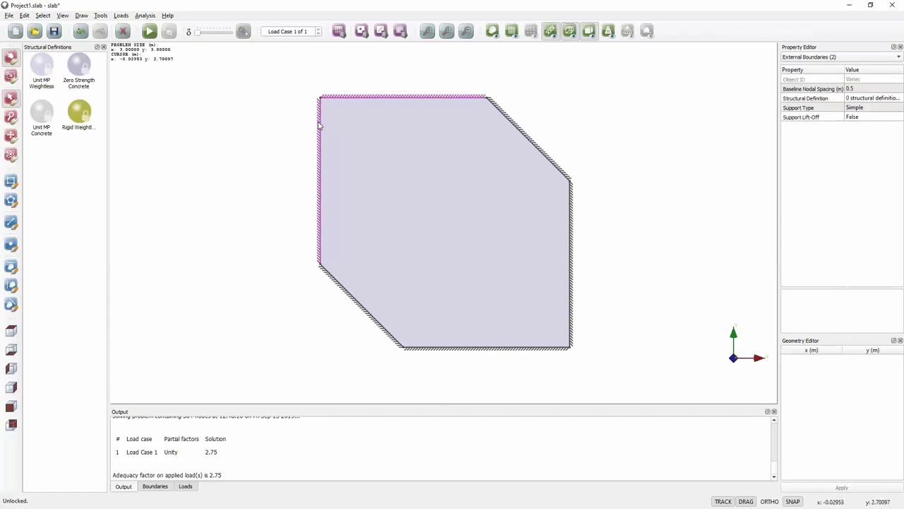
{"action": "left_click", "coordinate": [519, 349], "text": "shift"}
{"action": "left_click", "coordinate": [572, 285], "text": "shift"}
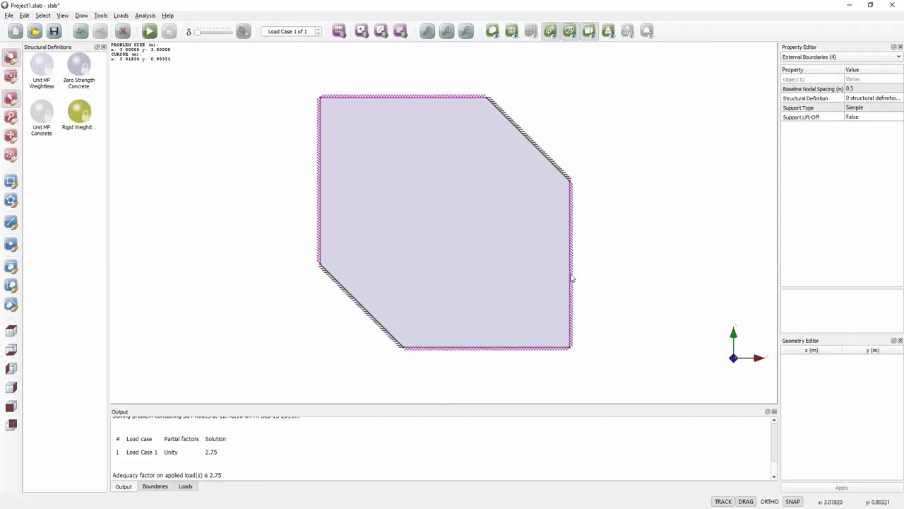
{"action": "left_click", "coordinate": [556, 167], "text": "shift"}
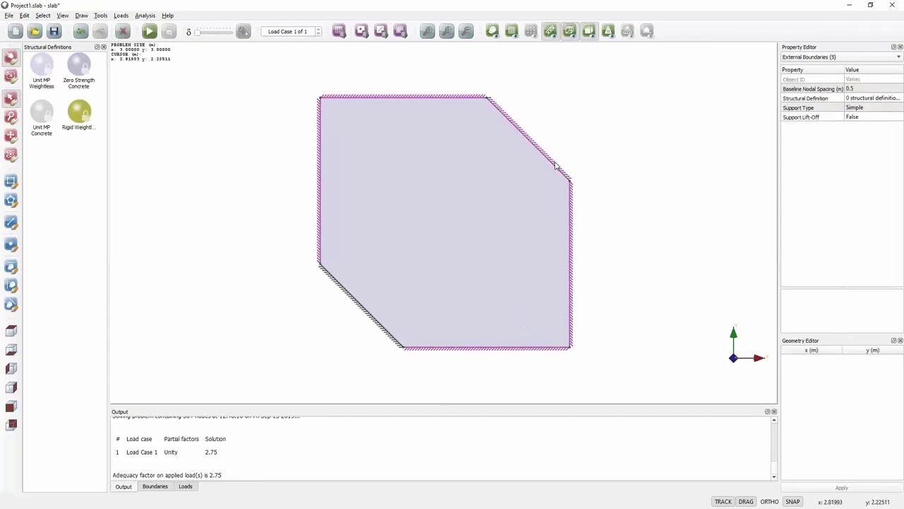
{"action": "left_click", "coordinate": [385, 328], "text": "shift"}
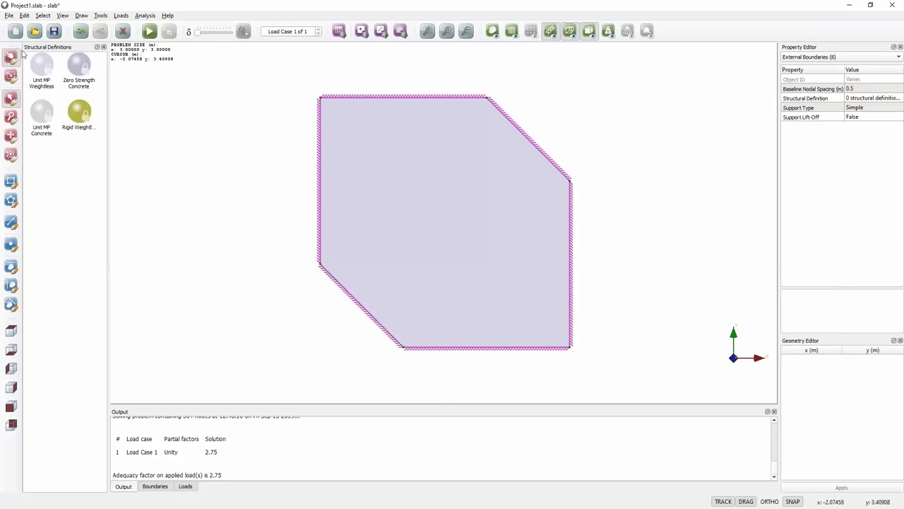
{"action": "left_click", "coordinate": [856, 118]}
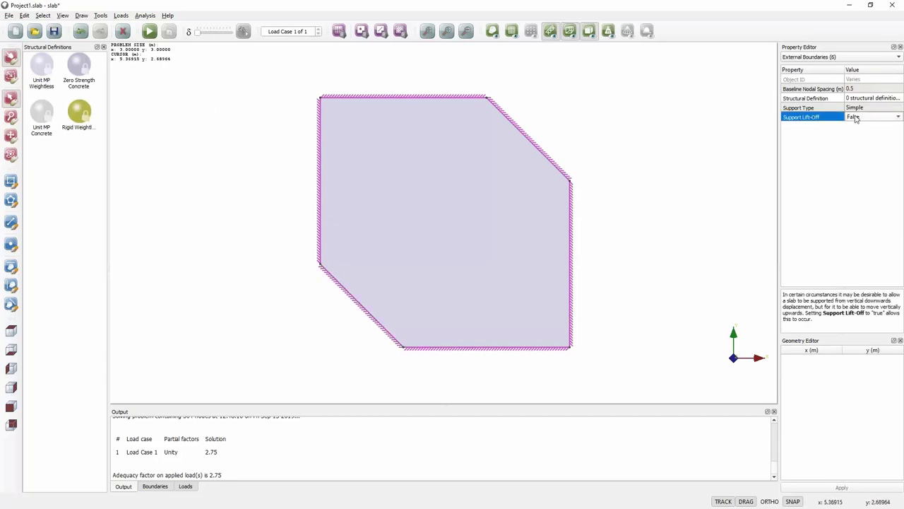
{"action": "left_click", "coordinate": [856, 117]}
{"action": "left_click", "coordinate": [862, 130]}
{"action": "left_click", "coordinate": [728, 142]}
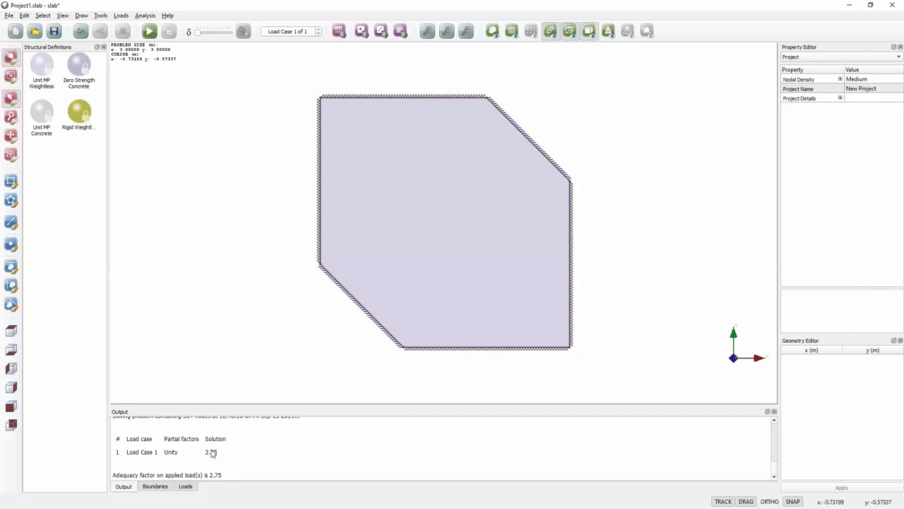
Step: Solve the slab with support lift-off enabled and inspect the collapse mechanism at its corners
{"action": "left_click", "coordinate": [149, 31]}
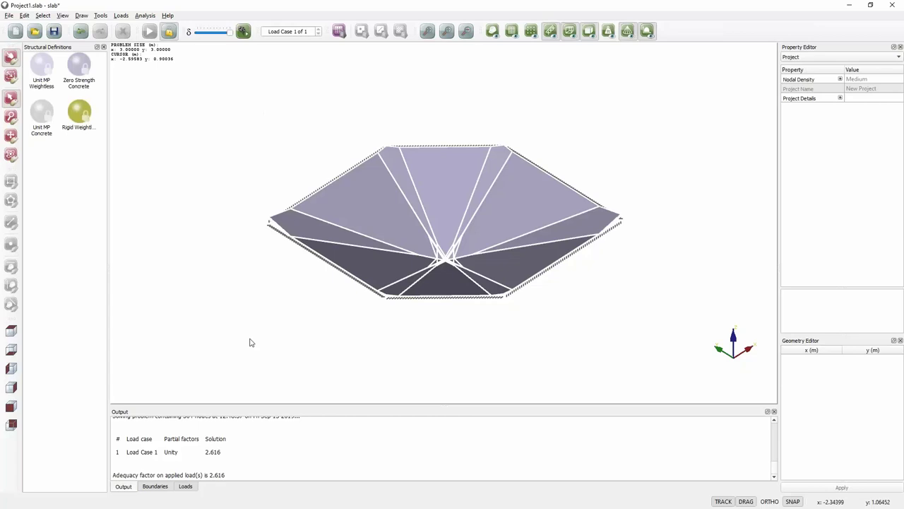
{"action": "scroll", "coordinate": [250, 223], "scroll_direction": "up", "scroll_amount": 3}
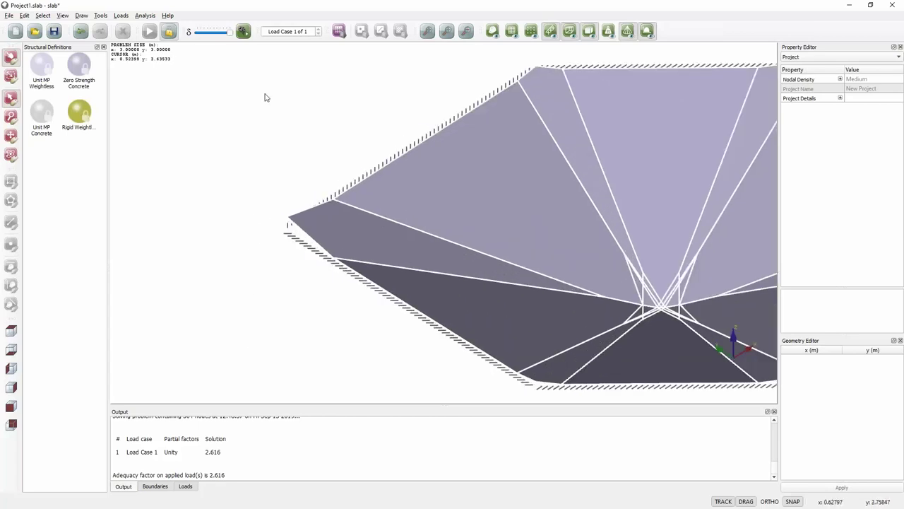
{"action": "mouse_move", "coordinate": [226, 36]}
{"action": "left_mouse_down"}
{"action": "mouse_move", "coordinate": [201, 33]}
{"action": "mouse_move", "coordinate": [234, 34]}
{"action": "mouse_move", "coordinate": [211, 34]}
{"action": "mouse_move", "coordinate": [225, 35]}
{"action": "left_mouse_up"}
{"action": "scroll", "coordinate": [236, 164], "scroll_direction": "up", "scroll_amount": 2}
{"action": "scroll", "coordinate": [256, 133], "scroll_direction": "down", "scroll_amount": 3}
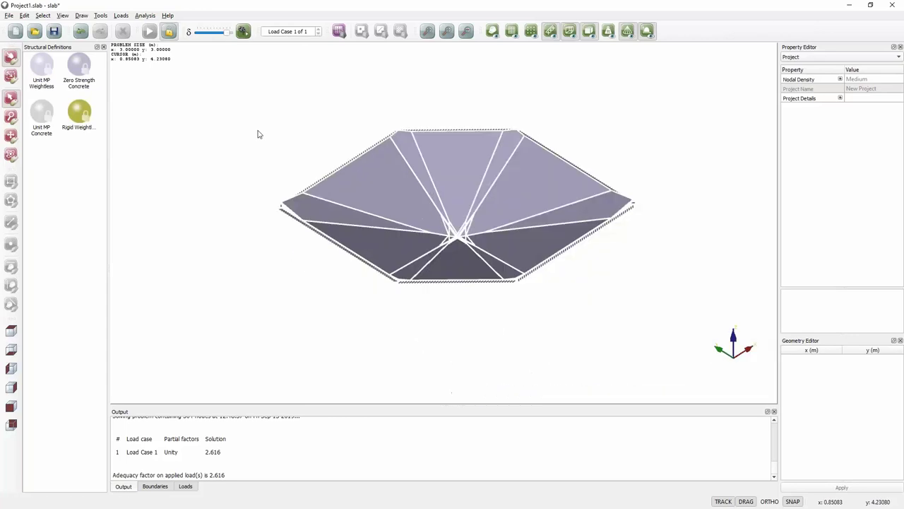
Step: Unlock the model and set the support type of all six external boundaries to Fixed
{"action": "left_click", "coordinate": [169, 32]}
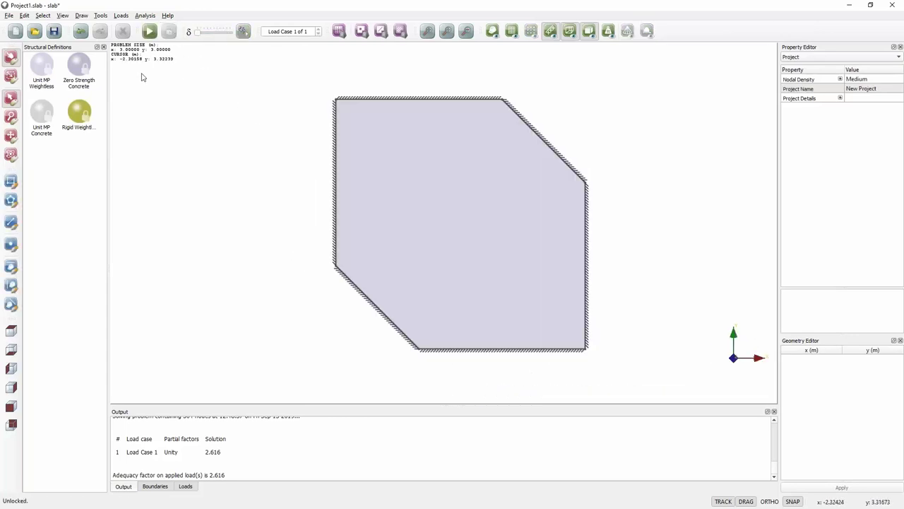
{"action": "left_click", "coordinate": [11, 76]}
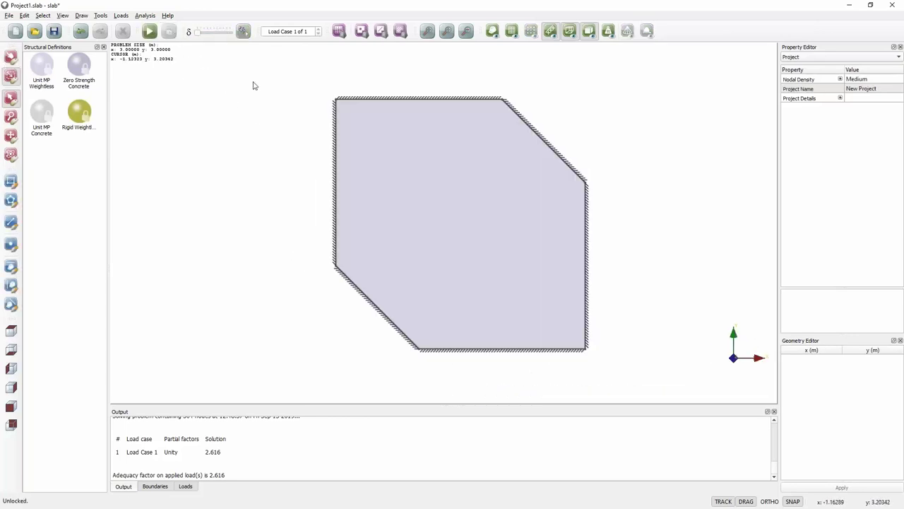
{"action": "left_click_drag", "start_coordinate": [281, 62], "coordinate": [618, 399]}
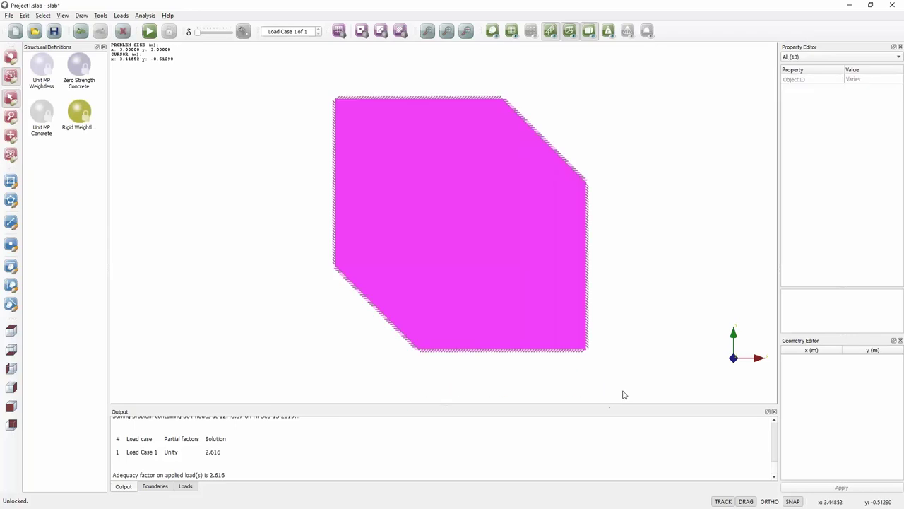
{"action": "left_click", "coordinate": [812, 58]}
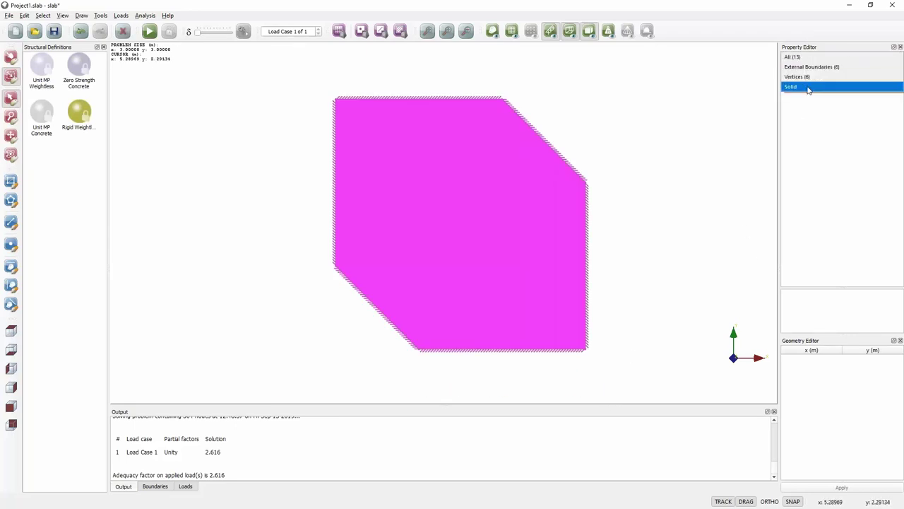
{"action": "left_click", "coordinate": [810, 67]}
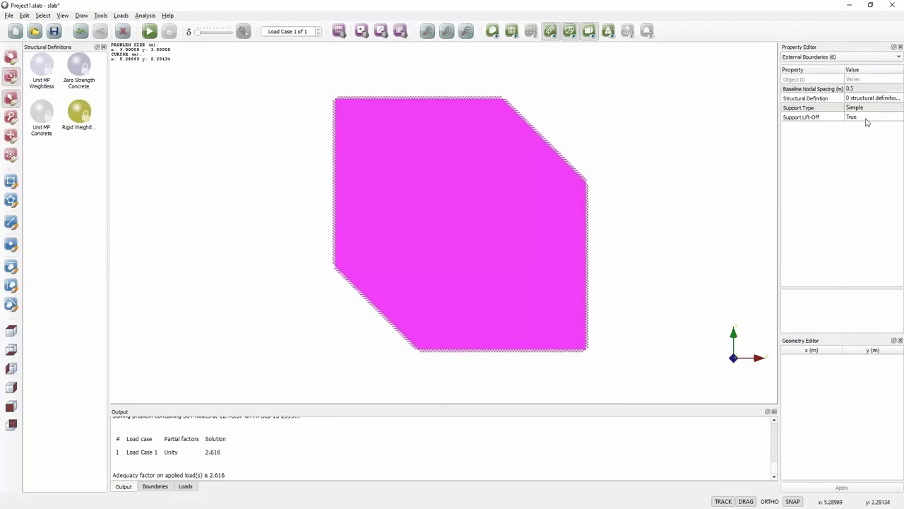
{"action": "left_click", "coordinate": [884, 107]}
{"action": "left_click", "coordinate": [885, 108]}
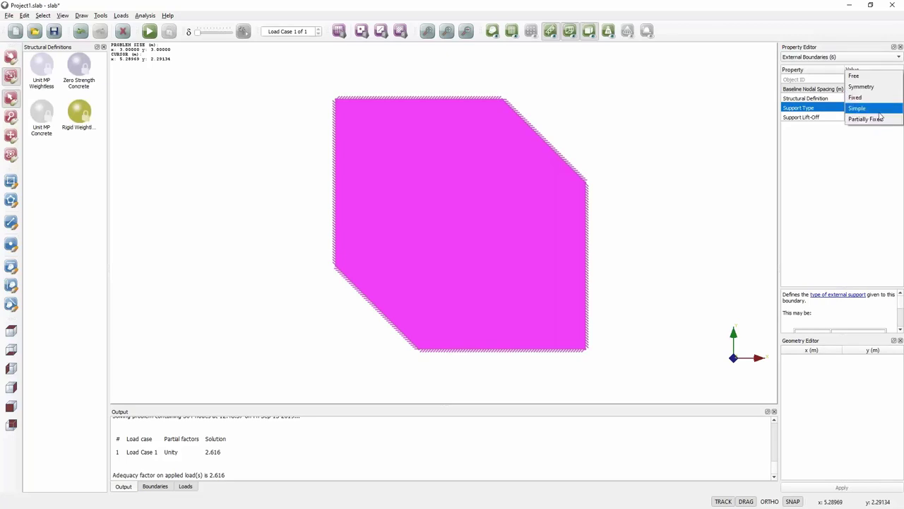
{"action": "left_click", "coordinate": [876, 105]}
{"action": "left_click", "coordinate": [456, 81]}
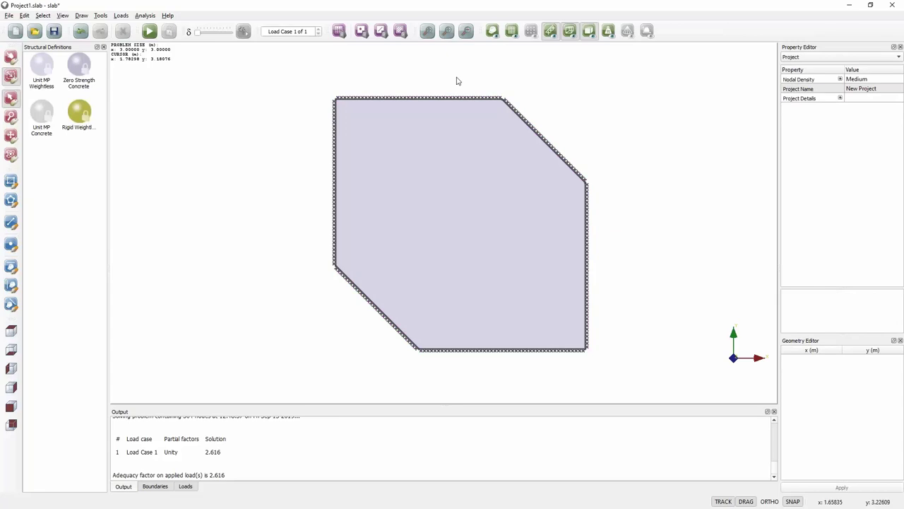
Step: Solve the slab with fixed supports and reduce the displacement magnification of the collapse mechanism
{"action": "left_click", "coordinate": [149, 31]}
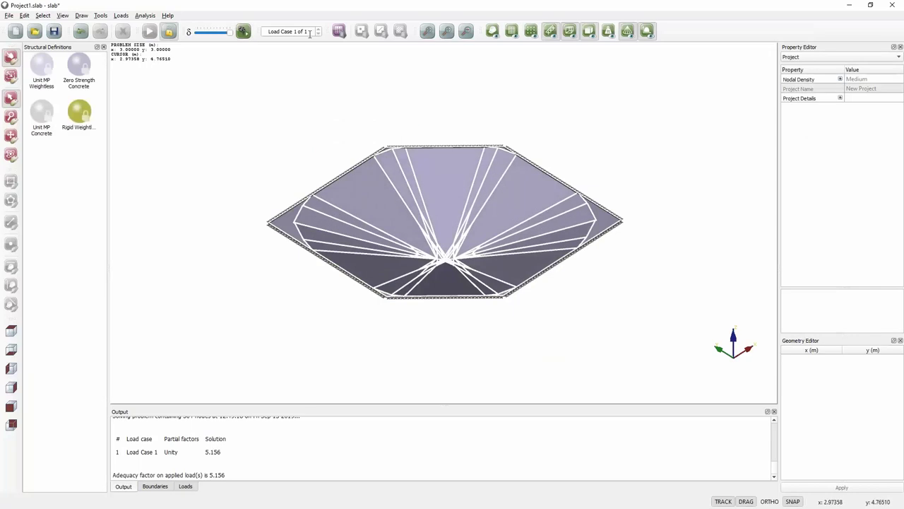
{"action": "mouse_move", "coordinate": [228, 39]}
{"action": "left_mouse_down"}
{"action": "mouse_move", "coordinate": [210, 37]}
{"action": "mouse_move", "coordinate": [226, 36]}
{"action": "left_mouse_up"}
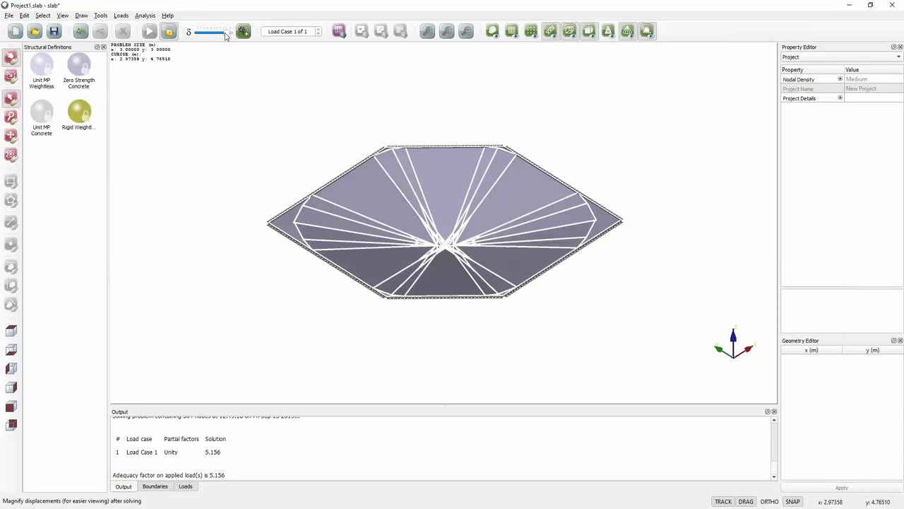
{"action": "left_click_drag", "start_coordinate": [226, 36], "coordinate": [217, 35]}
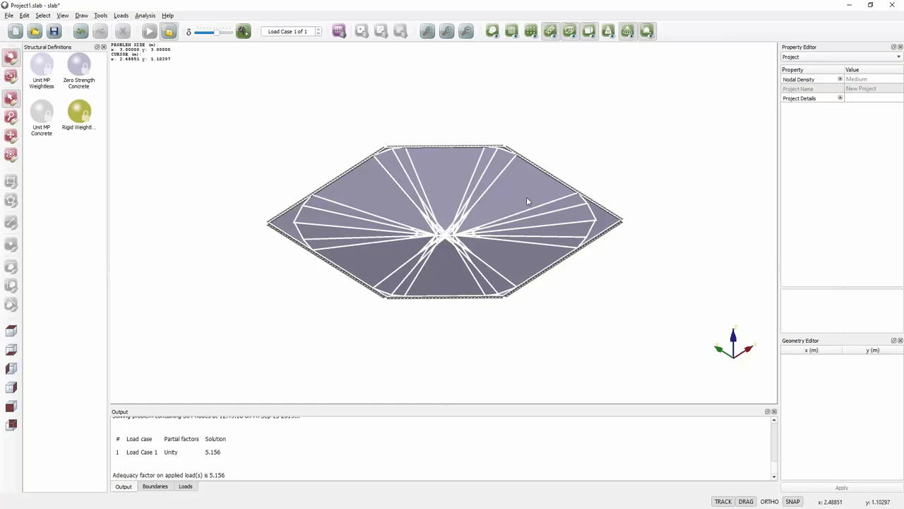
{"action": "scroll", "coordinate": [527, 197], "scroll_direction": "up", "scroll_amount": 1}
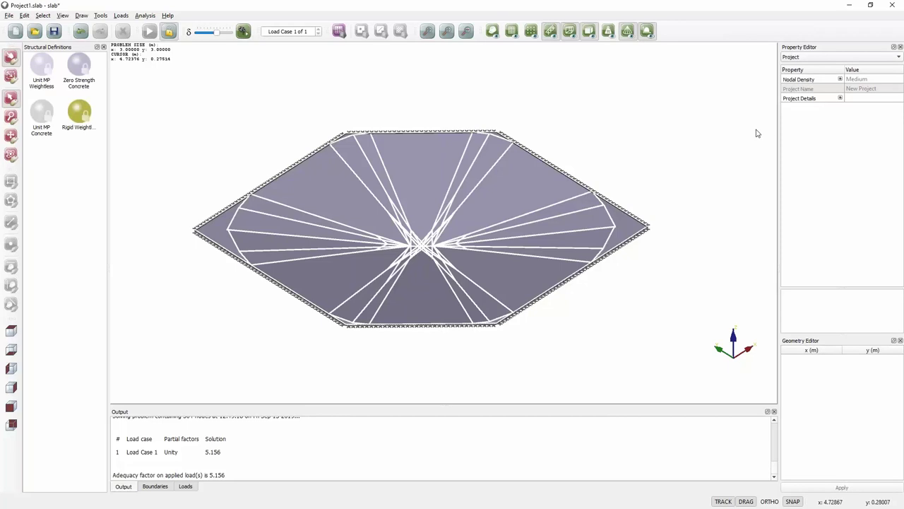
Step: Import the 1stFloorSlabGeometry.dxf geometry as solid objects with all layers, without saving the current file
{"action": "left_click", "coordinate": [9, 16]}
{"action": "left_click", "coordinate": [9, 16]}
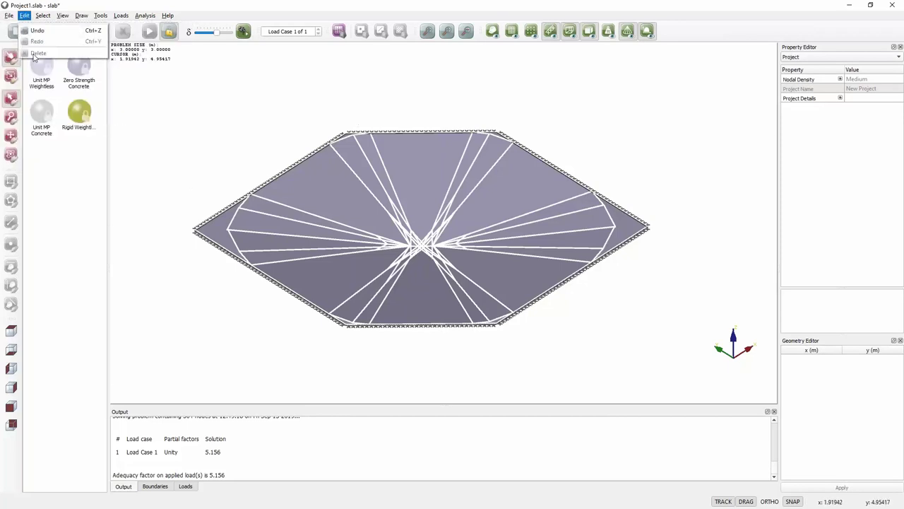
{"action": "left_click", "coordinate": [9, 15]}
{"action": "mouse_move", "coordinate": [25, 86]}
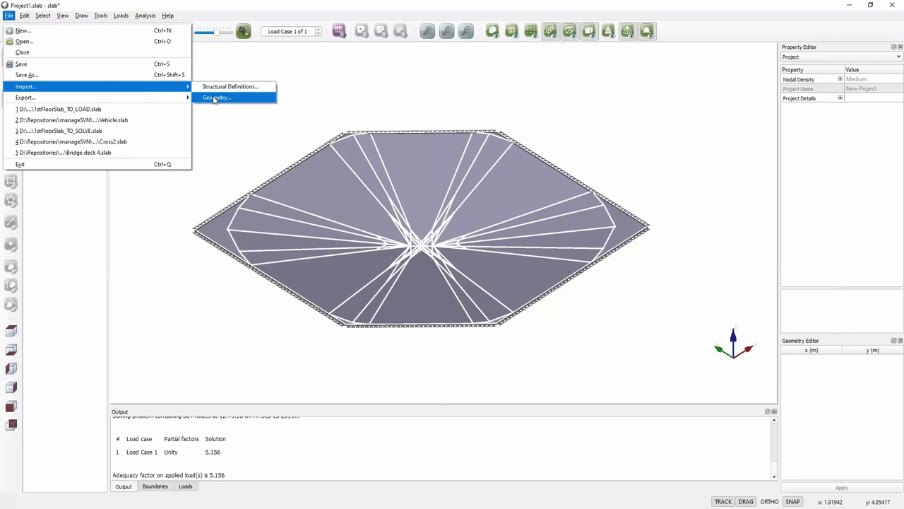
{"action": "left_click", "coordinate": [214, 98]}
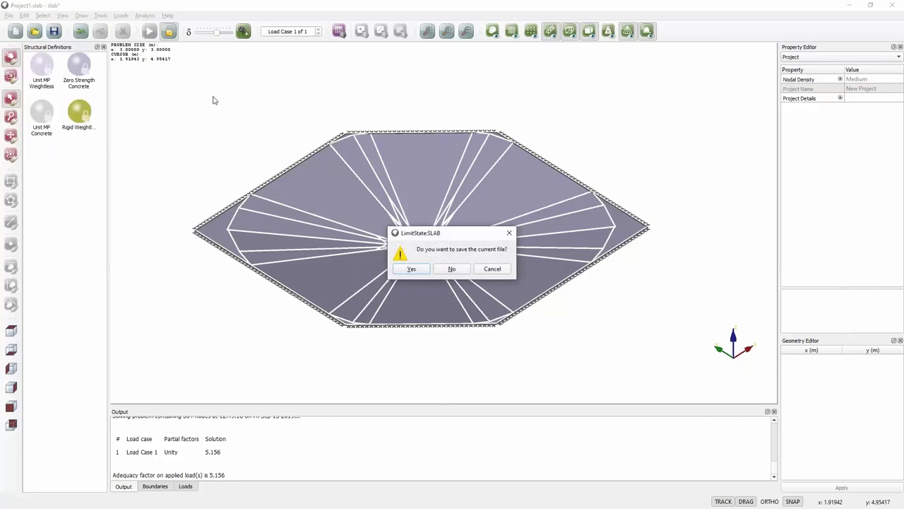
{"action": "left_click", "coordinate": [452, 270]}
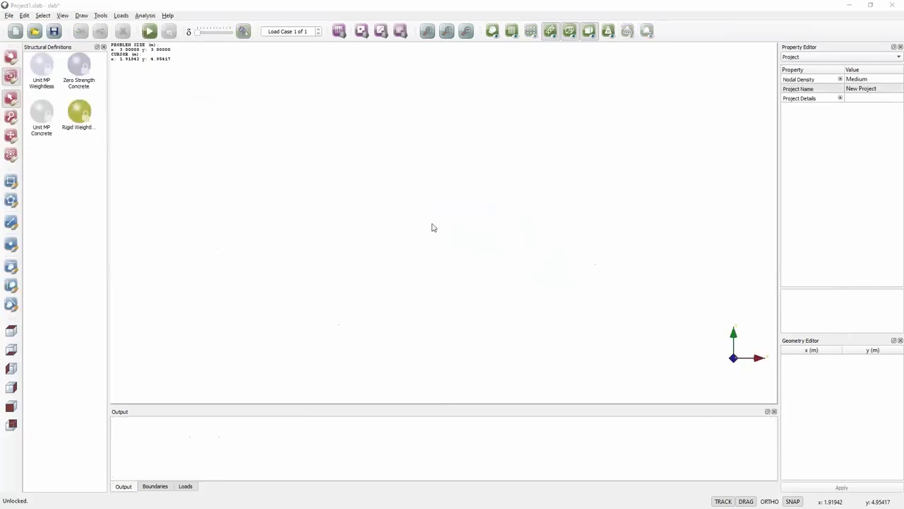
{"action": "left_click", "coordinate": [237, 78]}
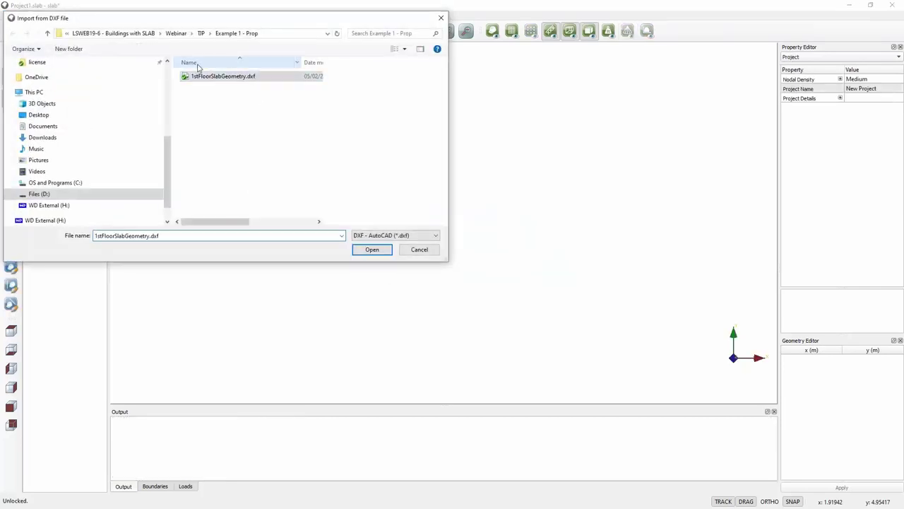
{"action": "left_click", "coordinate": [379, 251]}
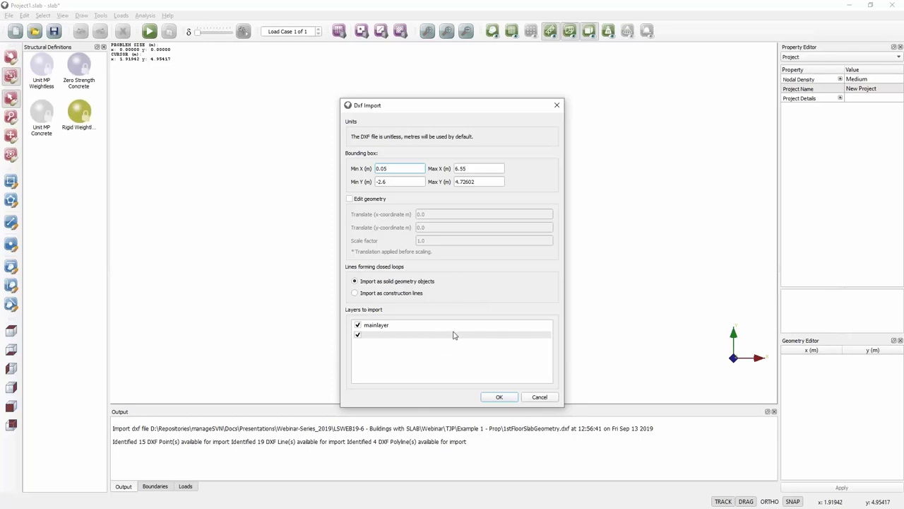
{"action": "left_click", "coordinate": [497, 398]}
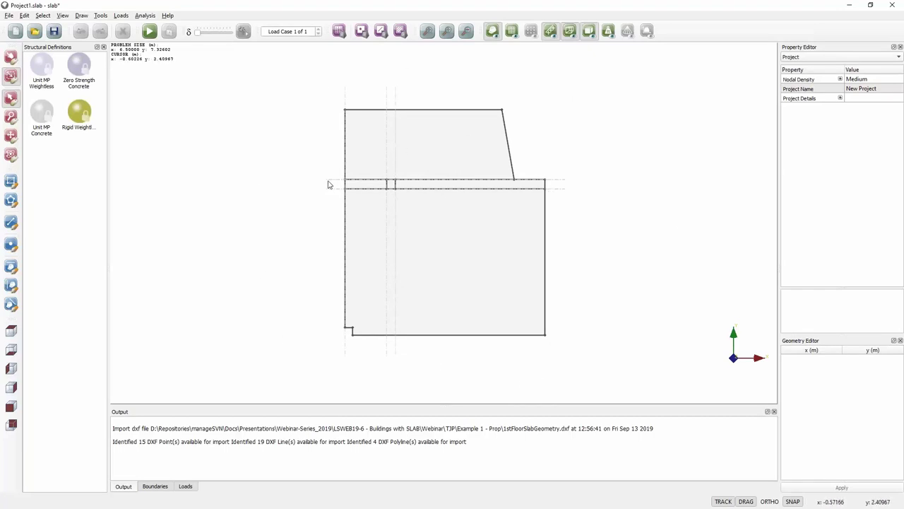
Step: Hide the construction lines and check the imported solids of the slab areas and the narrow strip between them
{"action": "left_click", "coordinate": [492, 30]}
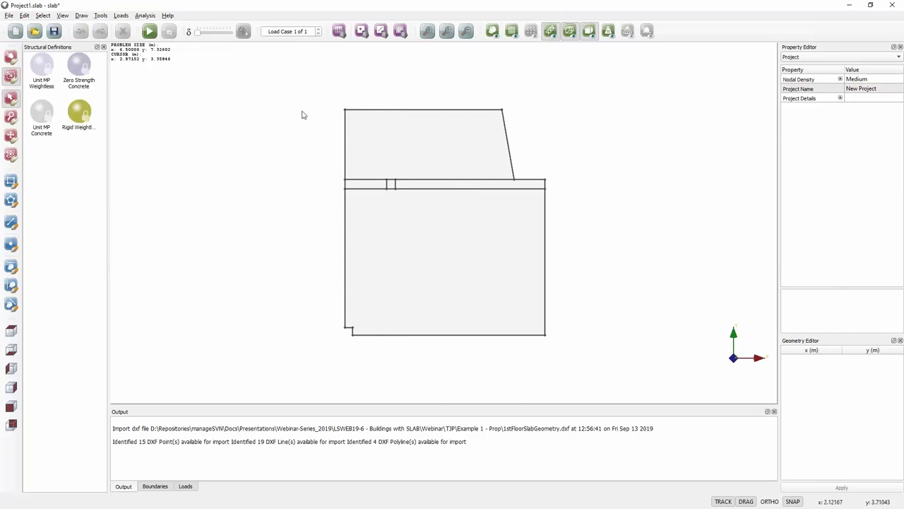
{"action": "left_click", "coordinate": [419, 148]}
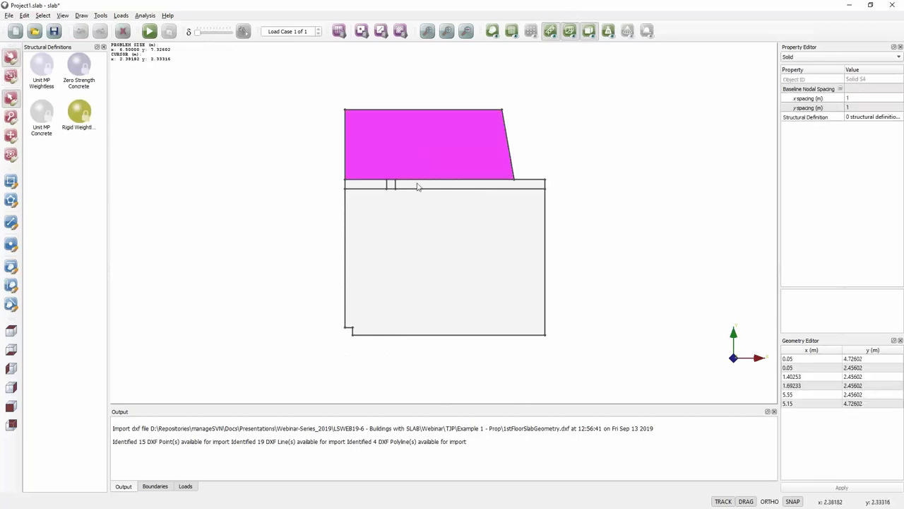
{"action": "left_click", "coordinate": [375, 184]}
{"action": "left_click", "coordinate": [390, 185]}
{"action": "left_click", "coordinate": [390, 206]}
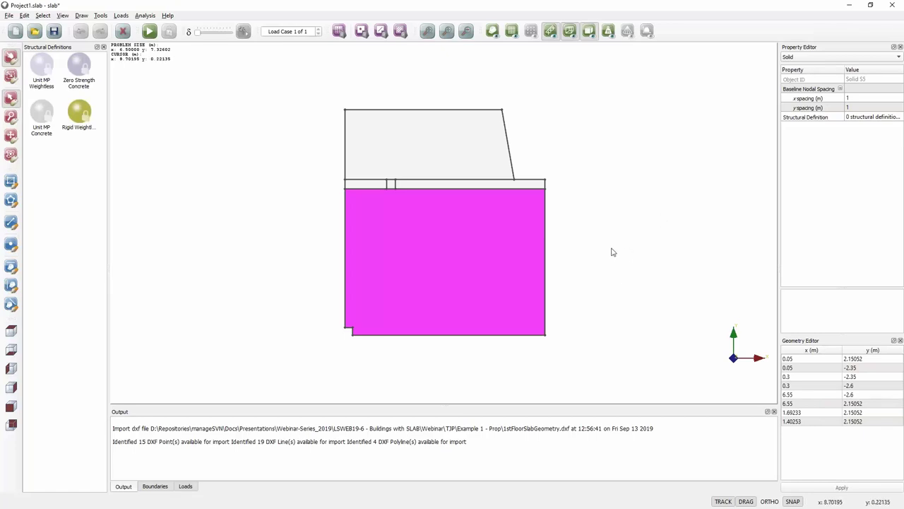
{"action": "key", "text": "Escape"}
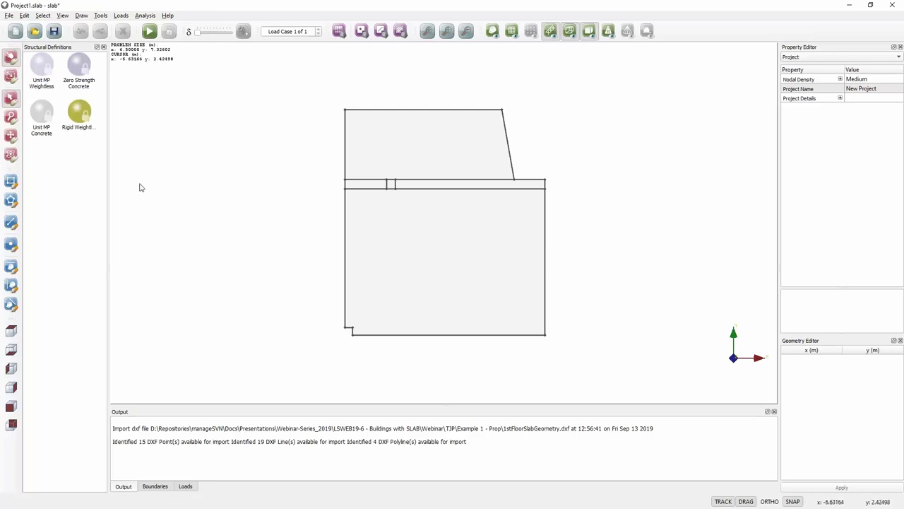
Step: Start a new flexural structural definition and name it Slab
{"action": "right_click", "coordinate": [75, 177]}
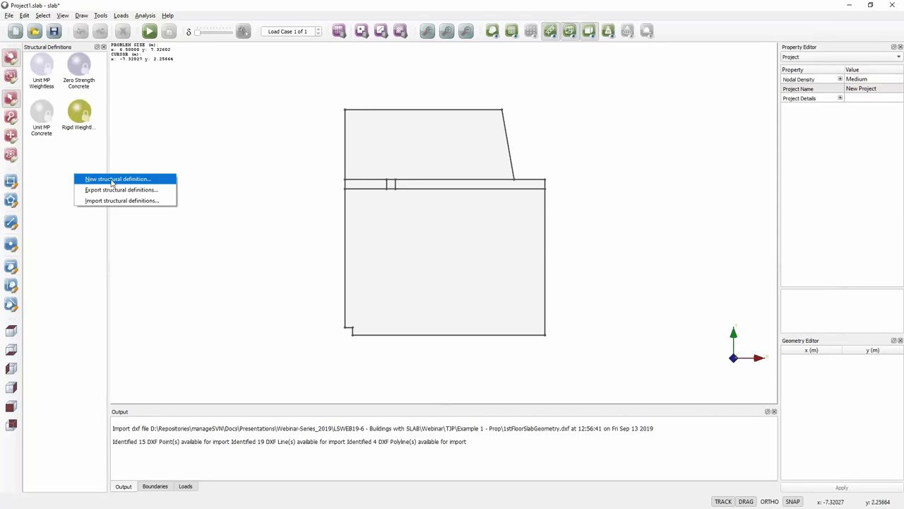
{"action": "left_click", "coordinate": [122, 15]}
{"action": "mouse_move", "coordinate": [100, 15]}
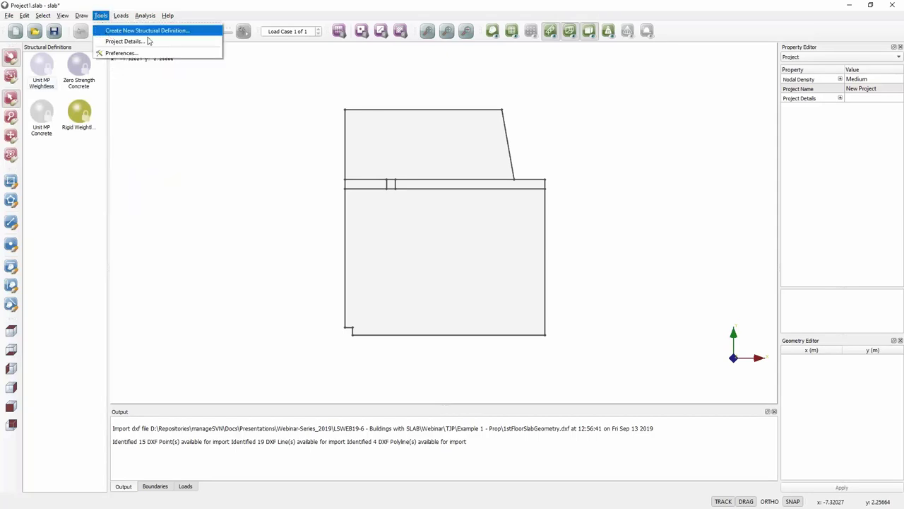
{"action": "left_click", "coordinate": [156, 32]}
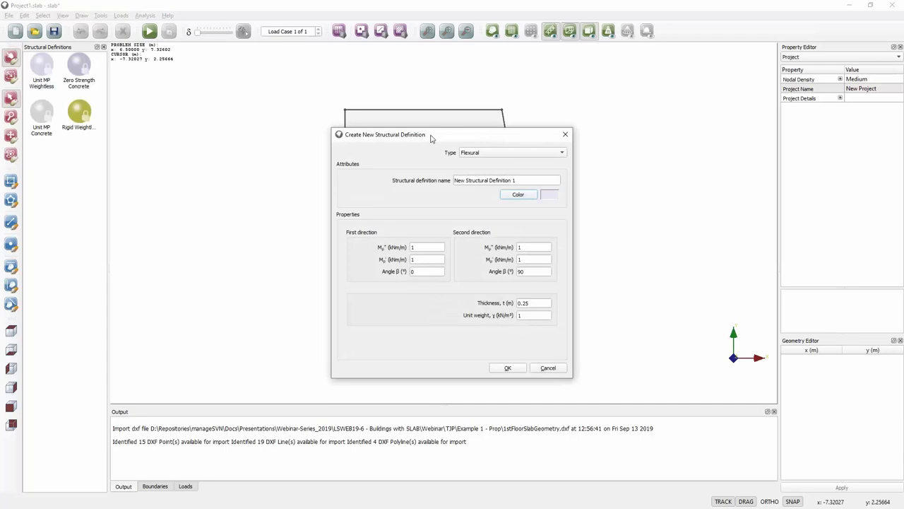
{"action": "left_click_drag", "start_coordinate": [429, 138], "coordinate": [374, 97]}
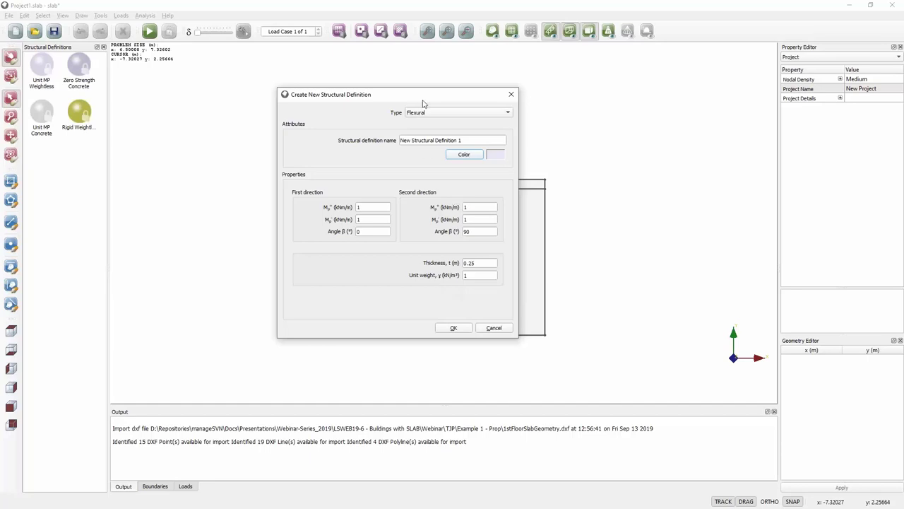
{"action": "double_click", "coordinate": [432, 140]}
{"action": "triple_click", "coordinate": [433, 140]}
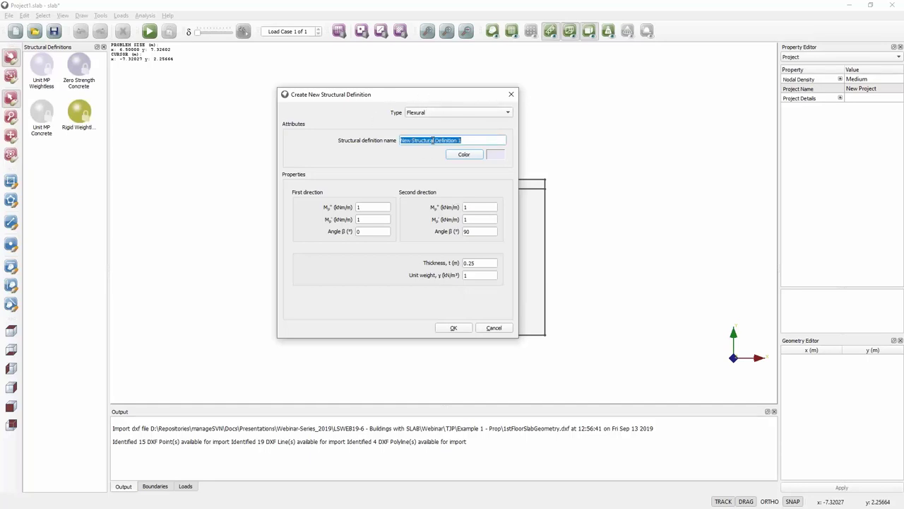
{"action": "type", "text": "Sl"}
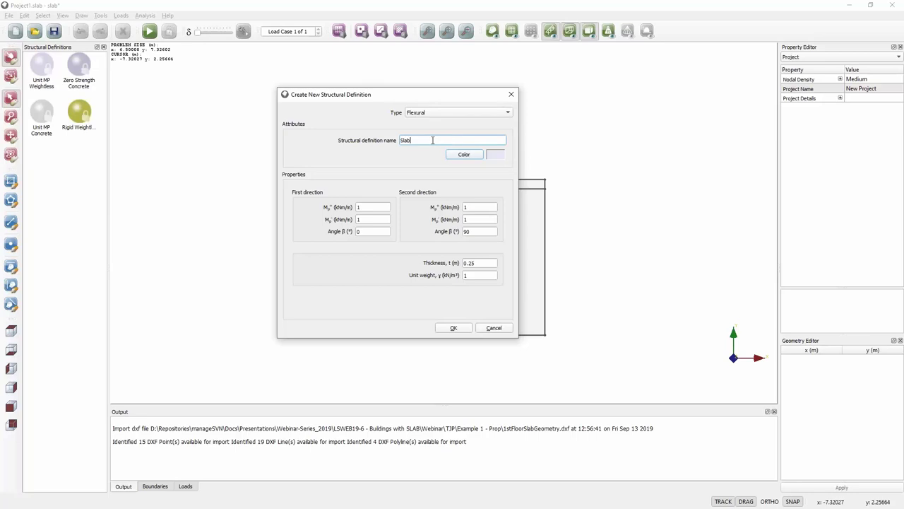
{"action": "type", "text": "ab"}
Step: Set the Slab definition's colour to the light blue-grey #b0b6d3
{"action": "left_click", "coordinate": [460, 156]}
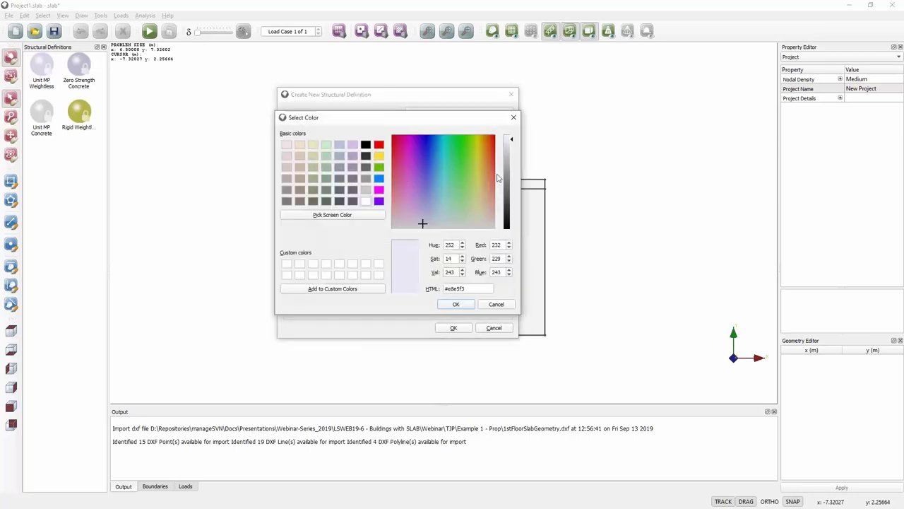
{"action": "left_click_drag", "start_coordinate": [513, 142], "coordinate": [515, 164]}
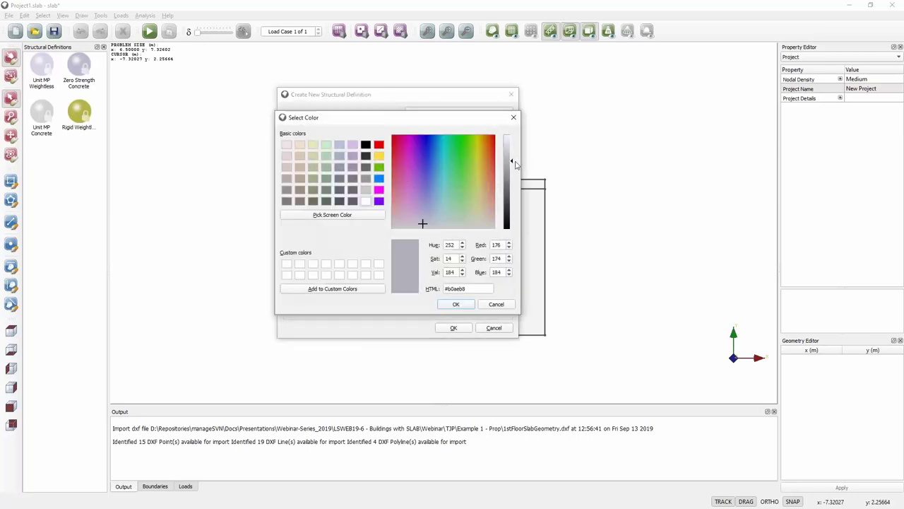
{"action": "left_click_drag", "start_coordinate": [423, 223], "coordinate": [428, 213]}
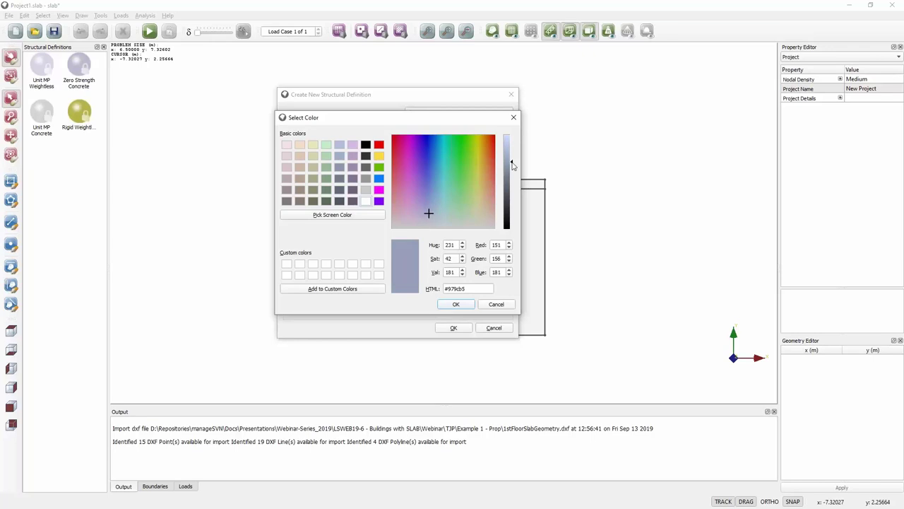
{"action": "left_click_drag", "start_coordinate": [512, 162], "coordinate": [513, 151]}
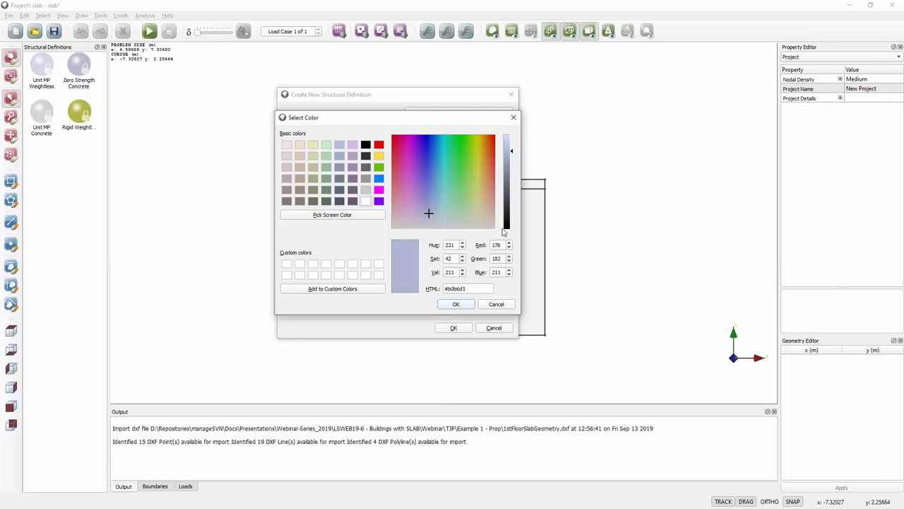
{"action": "left_click", "coordinate": [470, 304]}
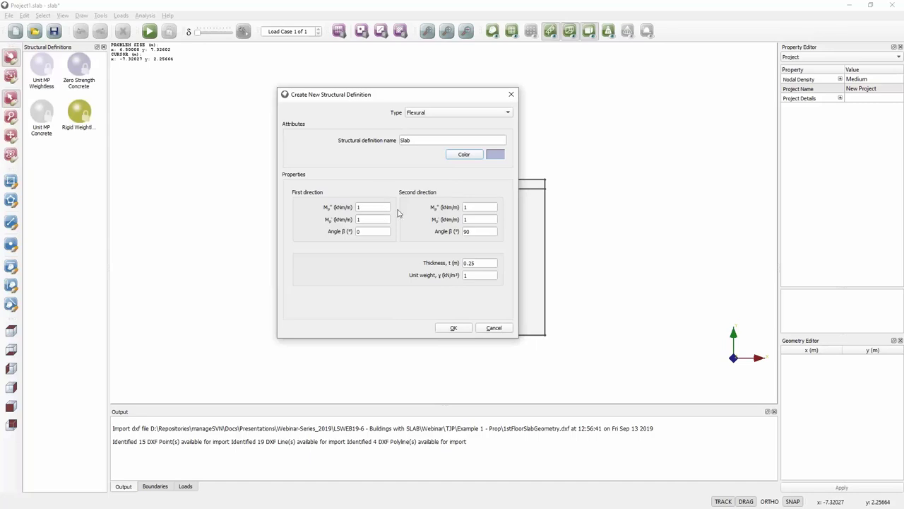
Step: Set the Slab definition's first-direction Mp+ to 151 kNm/m, fill in its remaining moments, thickness and unit weight, and create it
{"action": "double_click", "coordinate": [379, 207]}
{"action": "type", "text": "151"}
{"action": "key", "text": "Tab"}
{"action": "double_click", "coordinate": [472, 208]}
{"action": "key", "text": "Tab"}
{"action": "double_click", "coordinate": [475, 262]}
{"action": "type", "text": "0"}
{"action": "double_click", "coordinate": [477, 276]}
{"action": "left_click", "coordinate": [459, 330]}
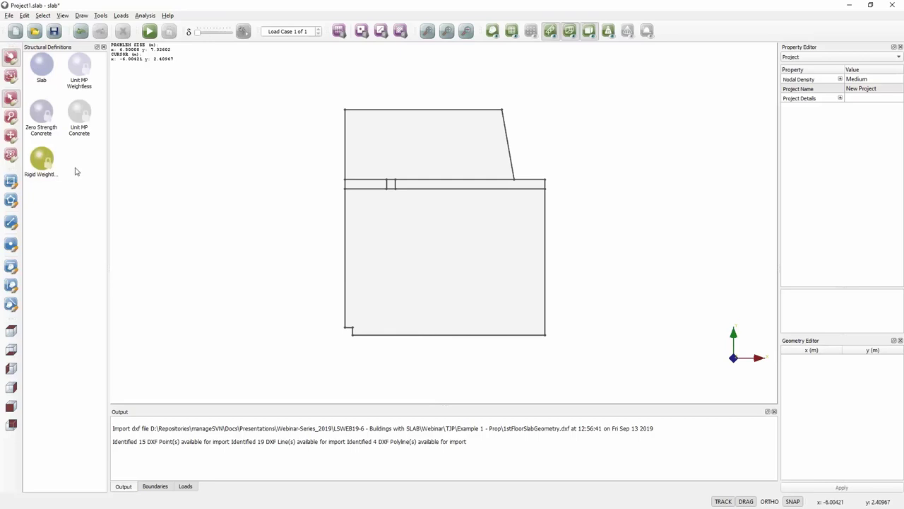
Step: Start another flexural structural definition named Beam and give it a darker blue-grey colour
{"action": "right_click", "coordinate": [70, 193]}
{"action": "left_click", "coordinate": [92, 198]}
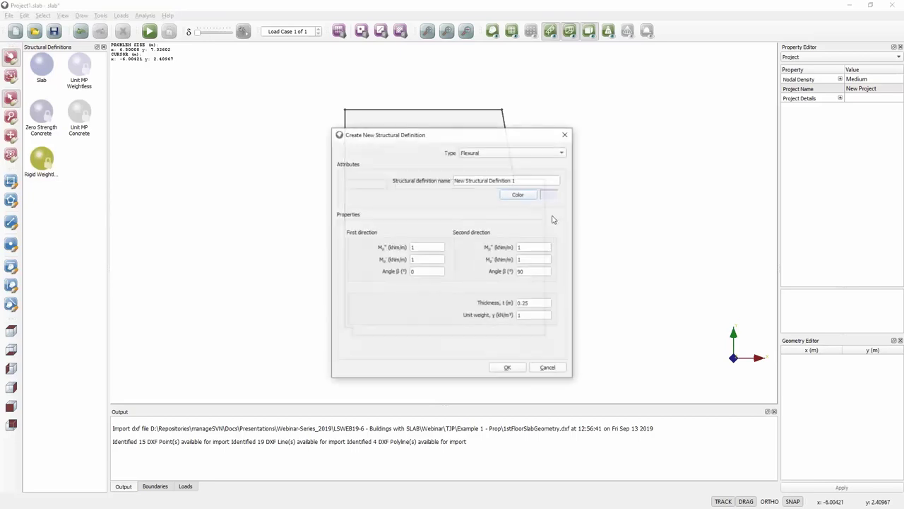
{"action": "left_click_drag", "start_coordinate": [516, 182], "coordinate": [448, 181]}
{"action": "type", "text": "Beam"}
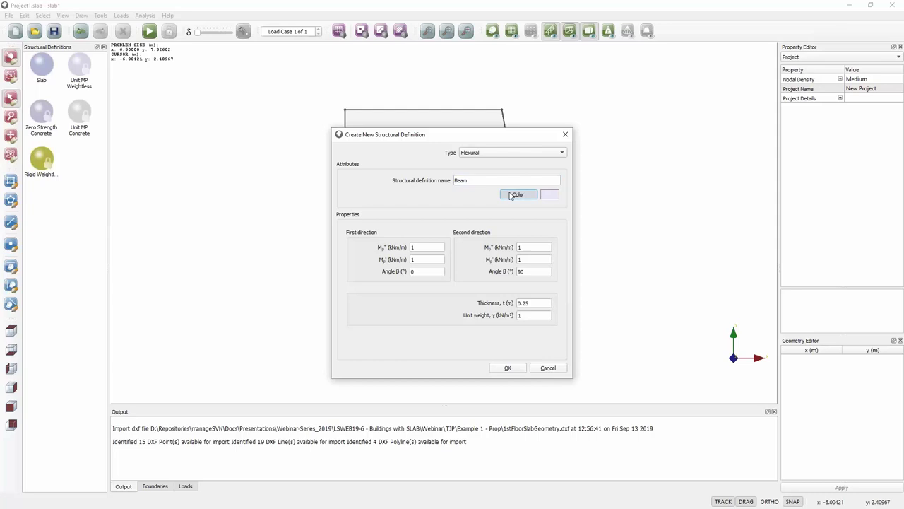
{"action": "left_click", "coordinate": [517, 194]}
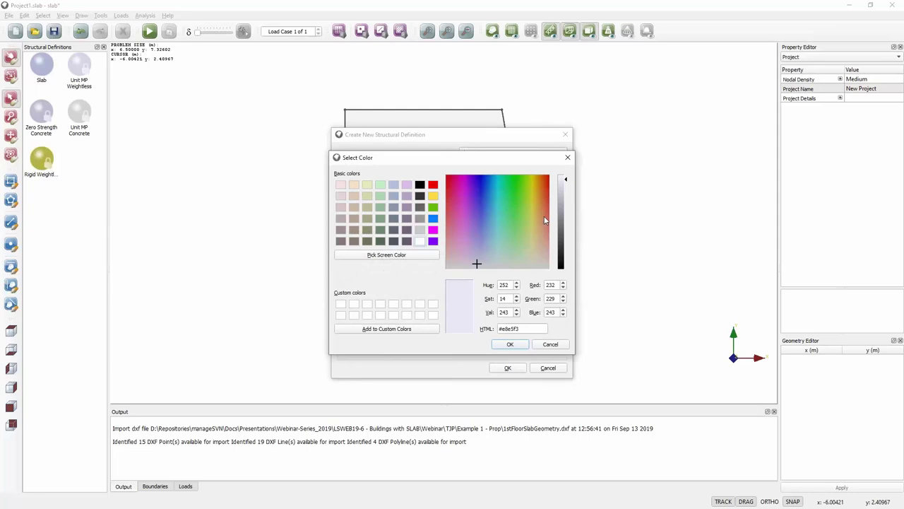
{"action": "left_click", "coordinate": [486, 244]}
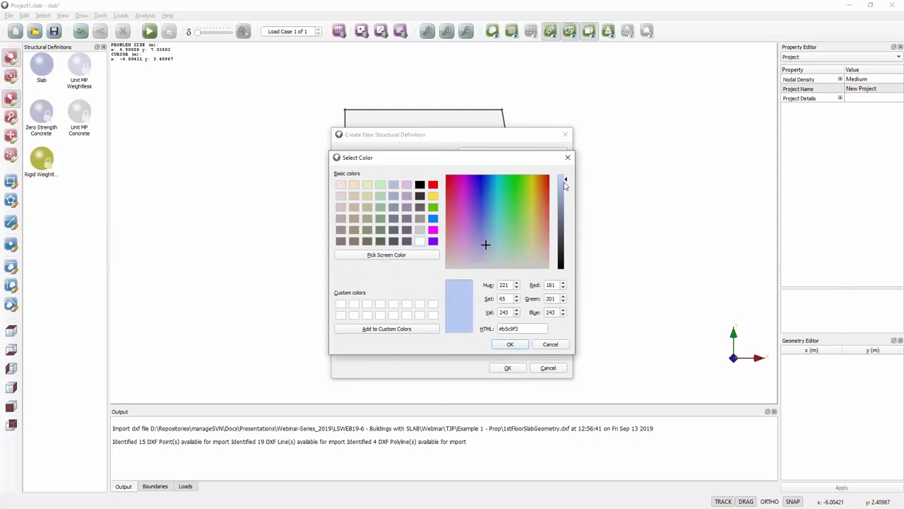
{"action": "mouse_move", "coordinate": [565, 188]}
{"action": "left_mouse_down"}
{"action": "mouse_move", "coordinate": [564, 221]}
{"action": "mouse_move", "coordinate": [565, 204]}
{"action": "left_mouse_up"}
{"action": "left_click", "coordinate": [516, 346]}
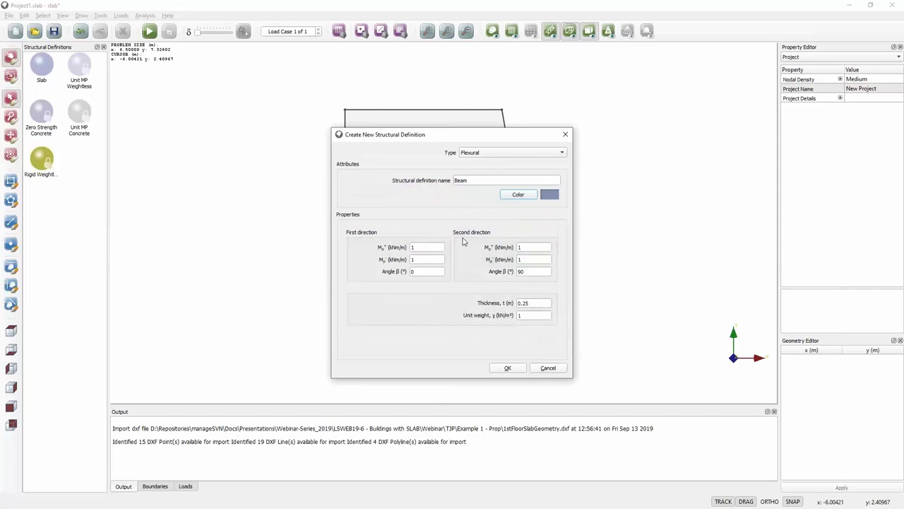
Step: Fill in the Beam definition's moments and thickness, set its unit weight to 24 kN/m³, and create it
{"action": "double_click", "coordinate": [426, 247]}
{"action": "key", "text": "Tab"}
{"action": "double_click", "coordinate": [521, 247]}
{"action": "double_click", "coordinate": [546, 260]}
{"action": "double_click", "coordinate": [537, 300]}
{"action": "double_click", "coordinate": [535, 315]}
{"action": "type", "text": "24"}
{"action": "left_click", "coordinate": [506, 368]}
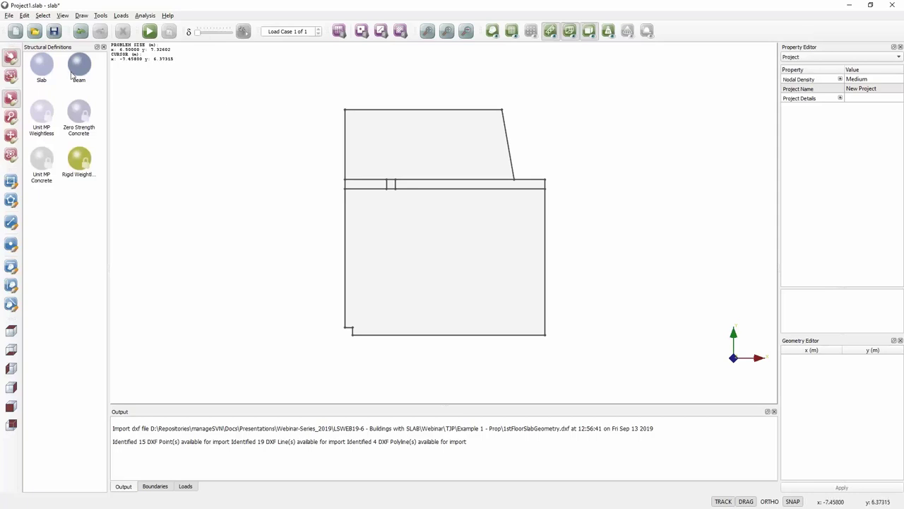
Step: Assign the Slab definition to the two large solids and the Beam definition to the narrow strip on both sides of the small square
{"action": "left_click_drag", "start_coordinate": [42, 65], "coordinate": [390, 162]}
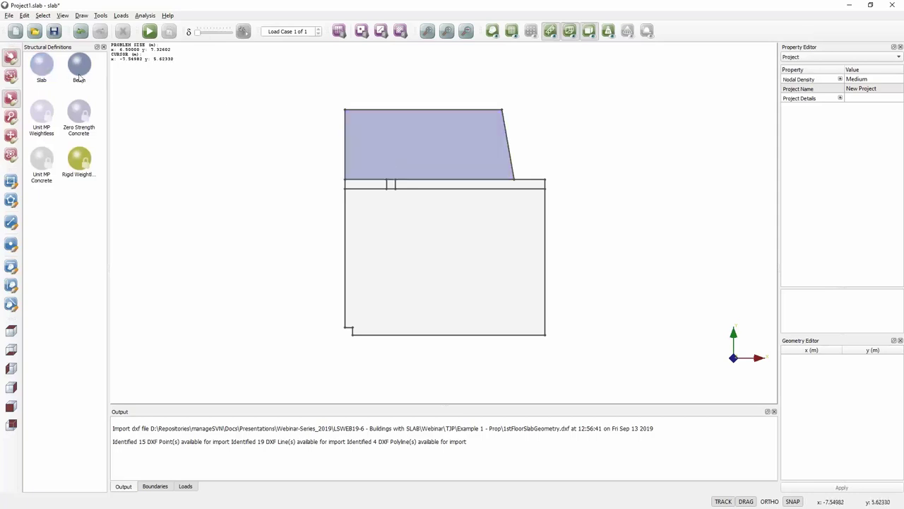
{"action": "left_click_drag", "start_coordinate": [49, 72], "coordinate": [416, 236]}
{"action": "left_click_drag", "start_coordinate": [89, 73], "coordinate": [419, 191]}
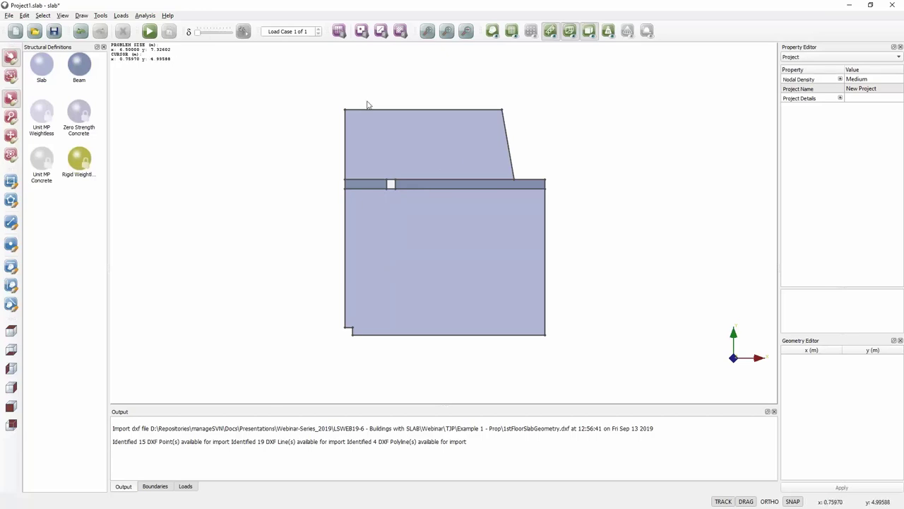
Step: Set the support type of the four boundary edges around the small square in the beam strip to Fixed
{"action": "left_click", "coordinate": [391, 185]}
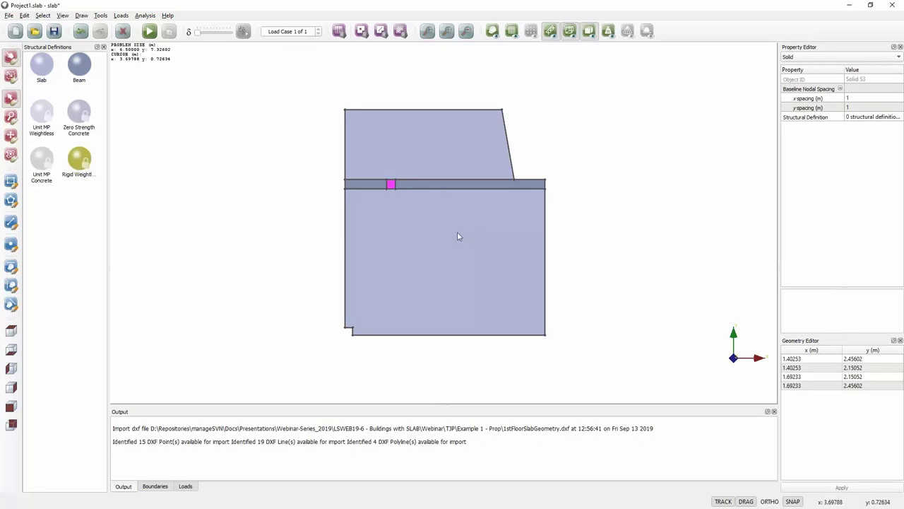
{"action": "key", "text": "Escape"}
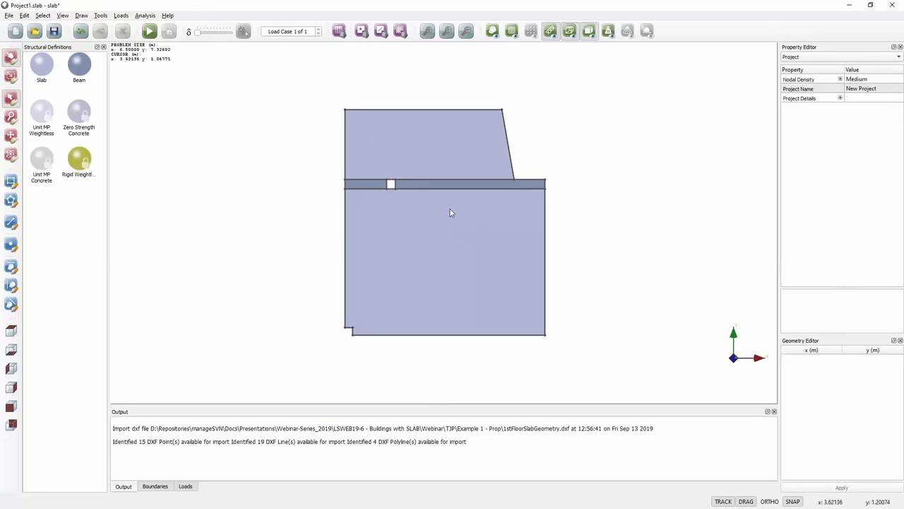
{"action": "scroll", "coordinate": [390, 185], "scroll_direction": "up", "scroll_amount": 3}
{"action": "left_click", "coordinate": [10, 76]}
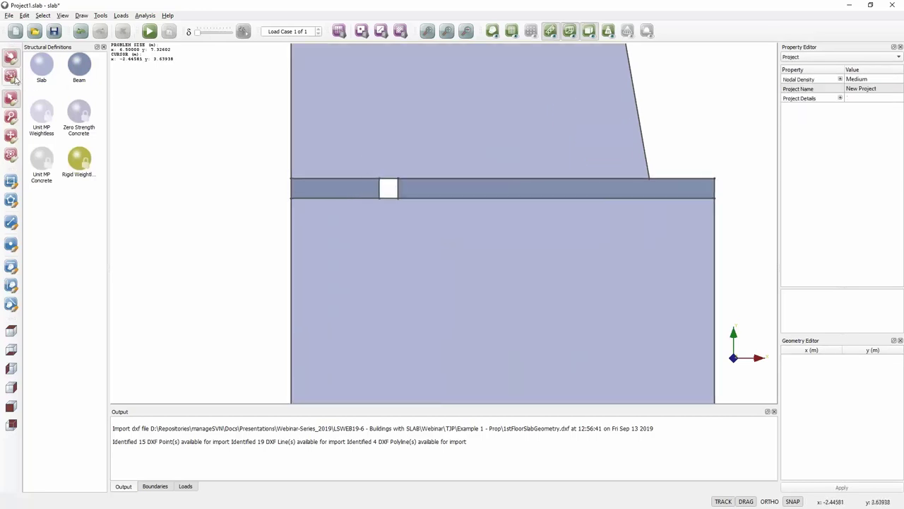
{"action": "left_click_drag", "start_coordinate": [354, 166], "coordinate": [417, 223]}
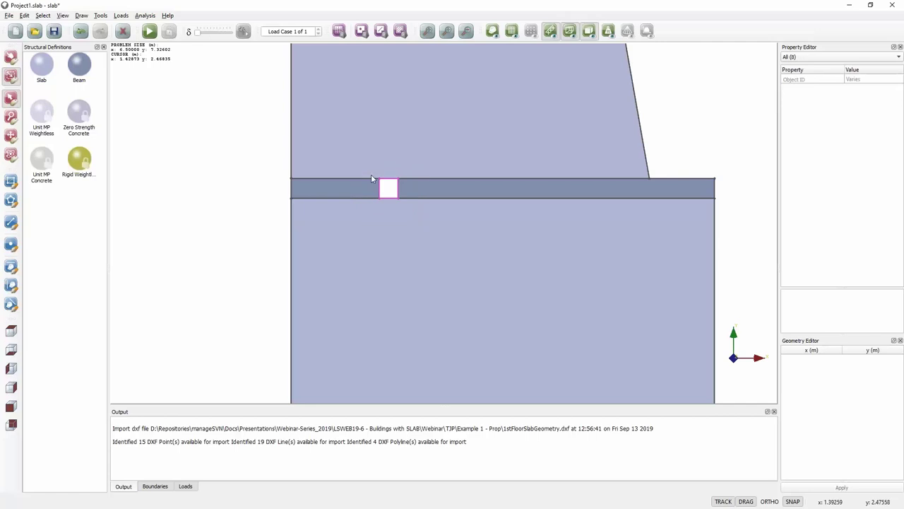
{"action": "left_click", "coordinate": [817, 58]}
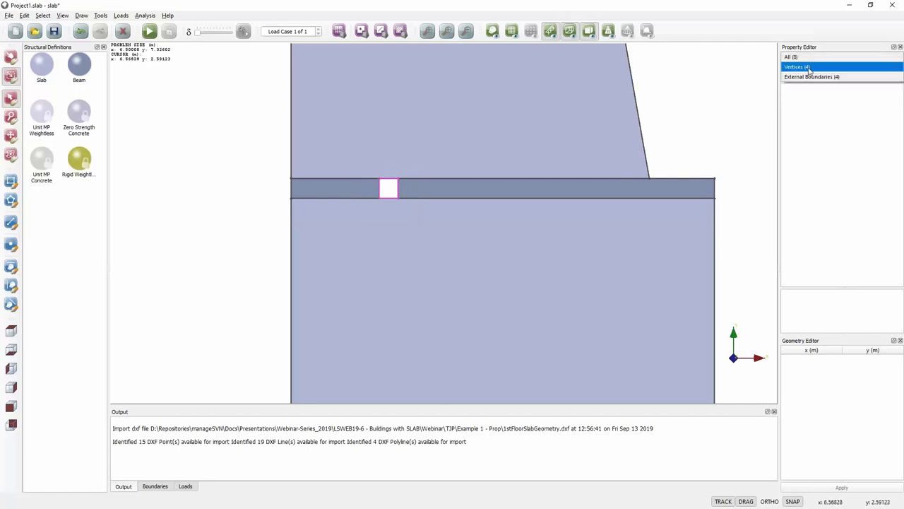
{"action": "left_click", "coordinate": [807, 74]}
{"action": "left_click", "coordinate": [871, 108]}
{"action": "left_click", "coordinate": [869, 108]}
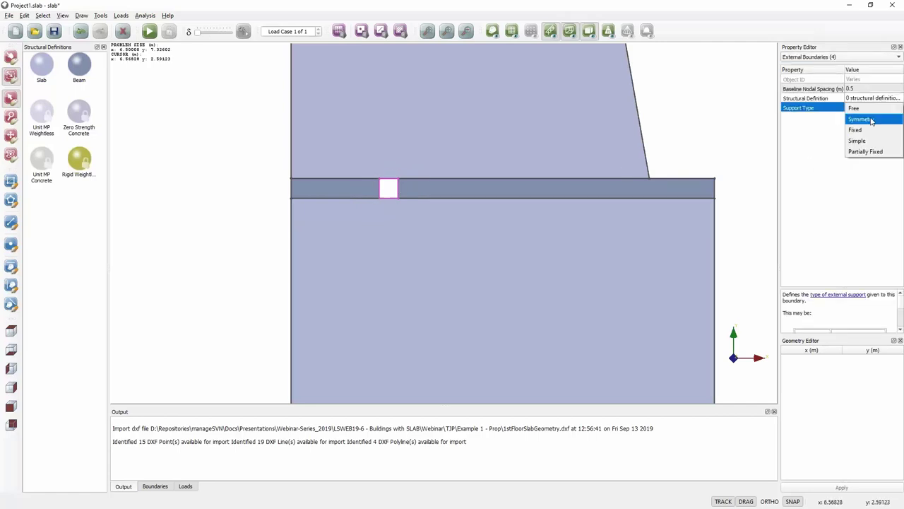
{"action": "left_click", "coordinate": [868, 133]}
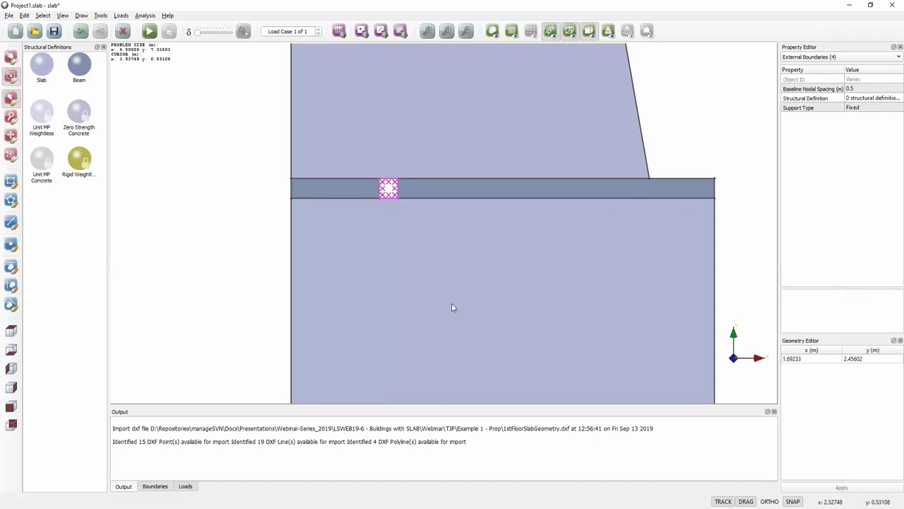
Step: Set the support type of the two short boundary edges at the slab's lower-left corner notch to Simple
{"action": "scroll", "coordinate": [419, 306], "scroll_direction": "down", "scroll_amount": 3}
{"action": "left_click_drag", "start_coordinate": [417, 307], "coordinate": [433, 238]}
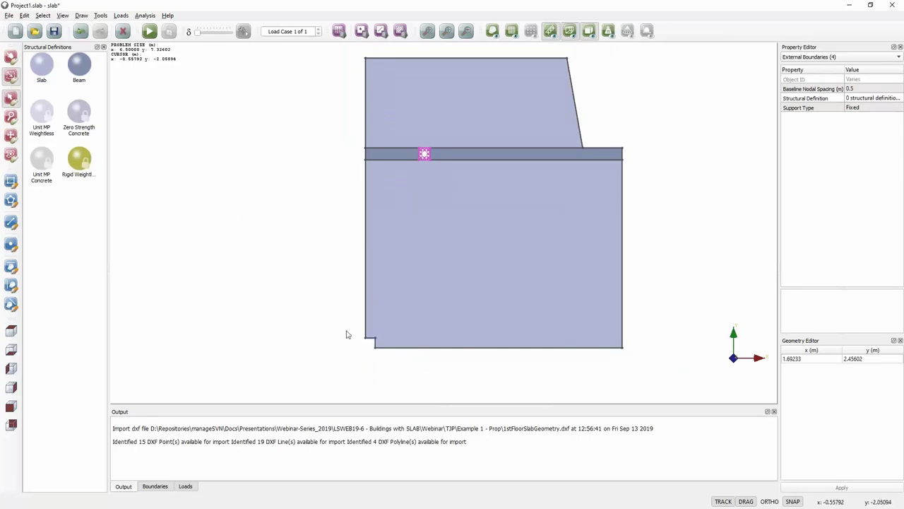
{"action": "left_click_drag", "start_coordinate": [346, 330], "coordinate": [414, 360]}
{"action": "left_click", "coordinate": [821, 57]}
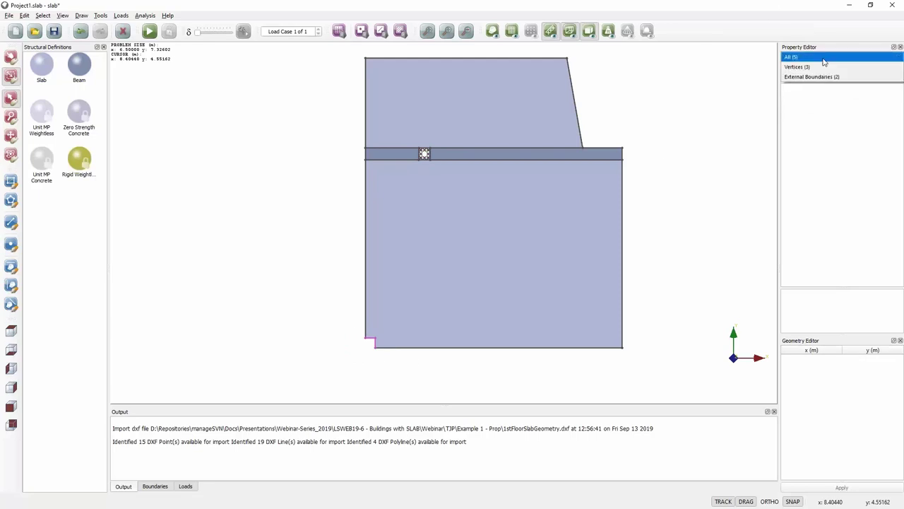
{"action": "left_click", "coordinate": [826, 77]}
{"action": "left_click", "coordinate": [862, 110]}
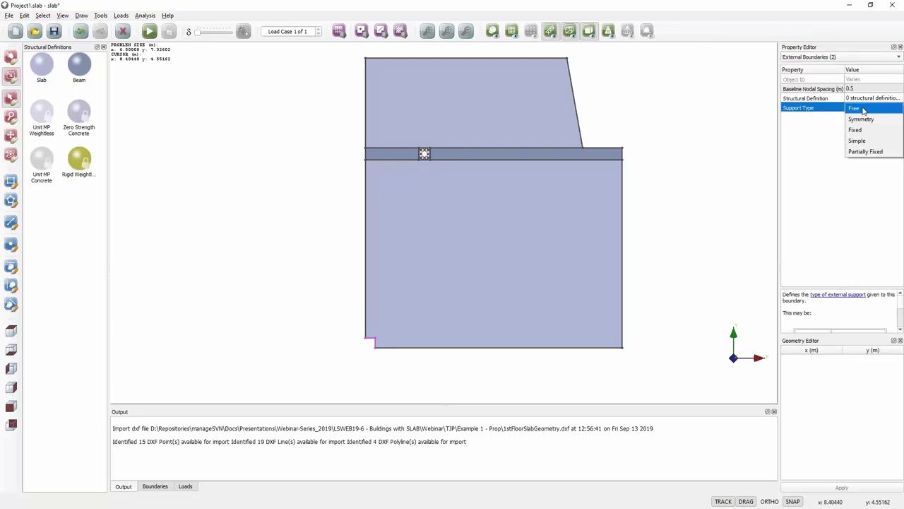
{"action": "left_click", "coordinate": [857, 141]}
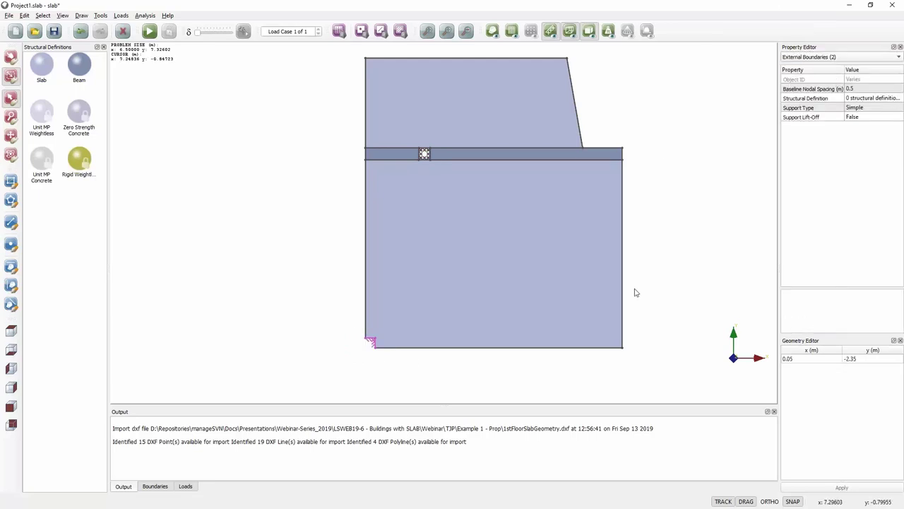
{"action": "left_click", "coordinate": [697, 263]}
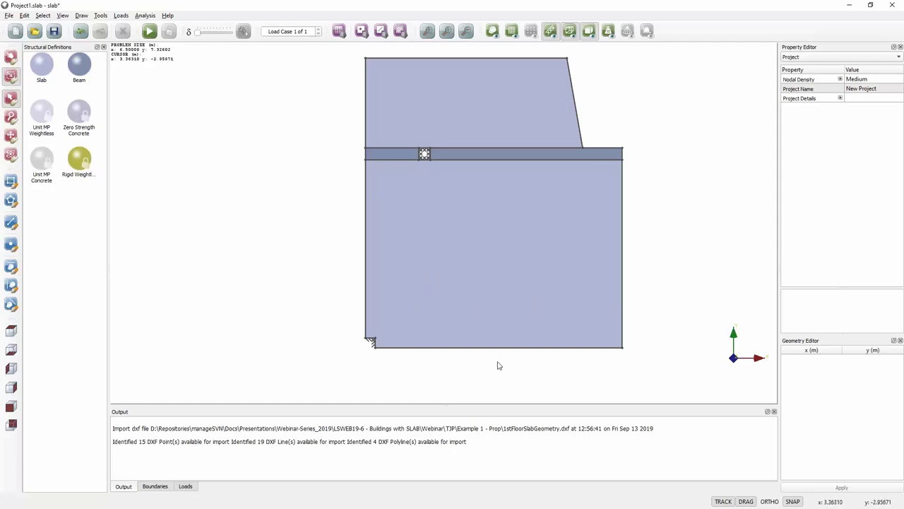
Step: Set the support type of the long bottom edge of the lower slab to Fixed
{"action": "left_click", "coordinate": [10, 58]}
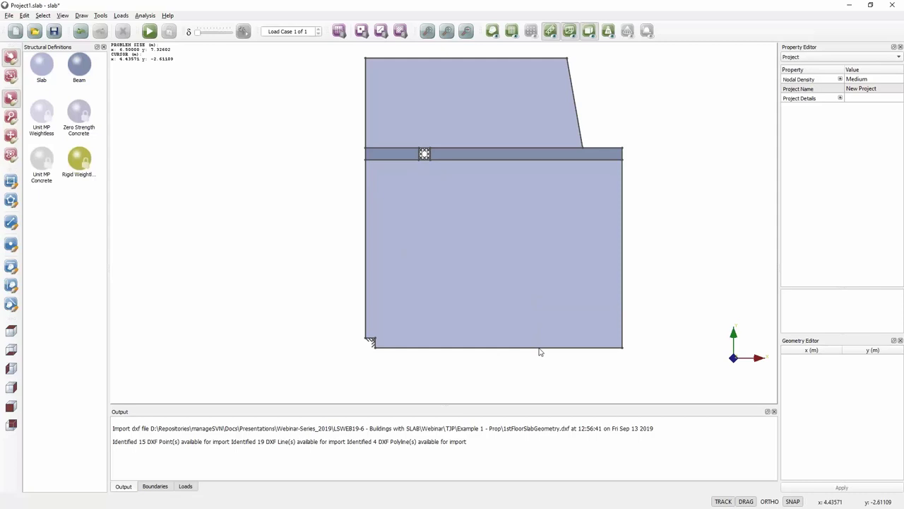
{"action": "left_click", "coordinate": [539, 348]}
{"action": "left_click", "coordinate": [865, 108]}
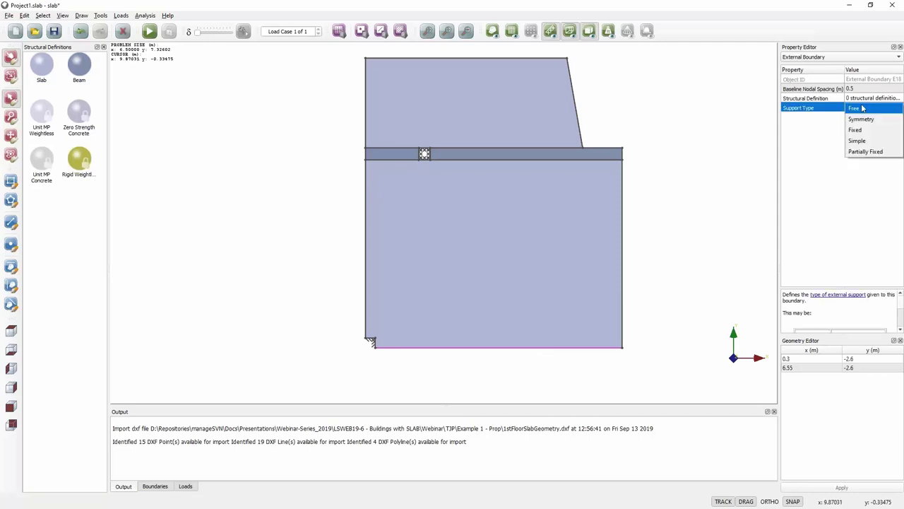
{"action": "left_click", "coordinate": [855, 131]}
{"action": "left_click", "coordinate": [639, 234]}
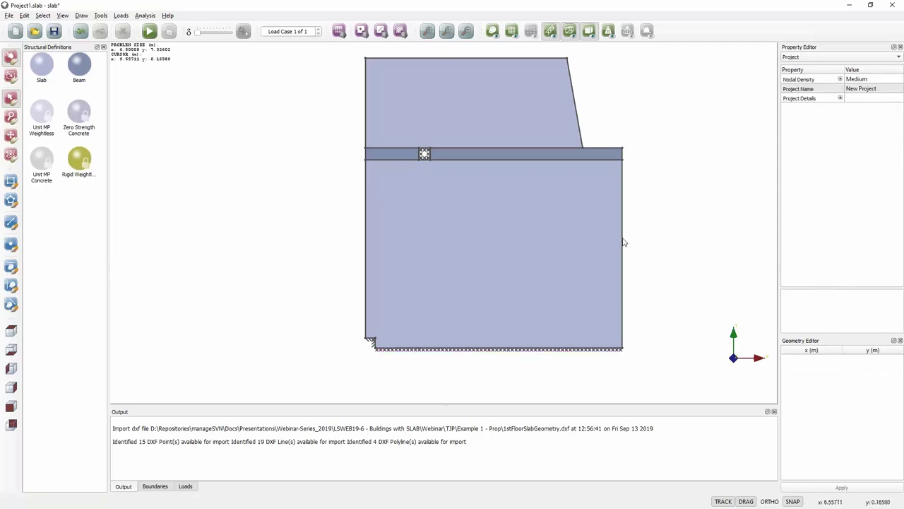
Step: Set the support type of the right-hand edges of the lower slab and the beam strip to Simple
{"action": "left_click", "coordinate": [623, 243]}
{"action": "left_click", "coordinate": [876, 108]}
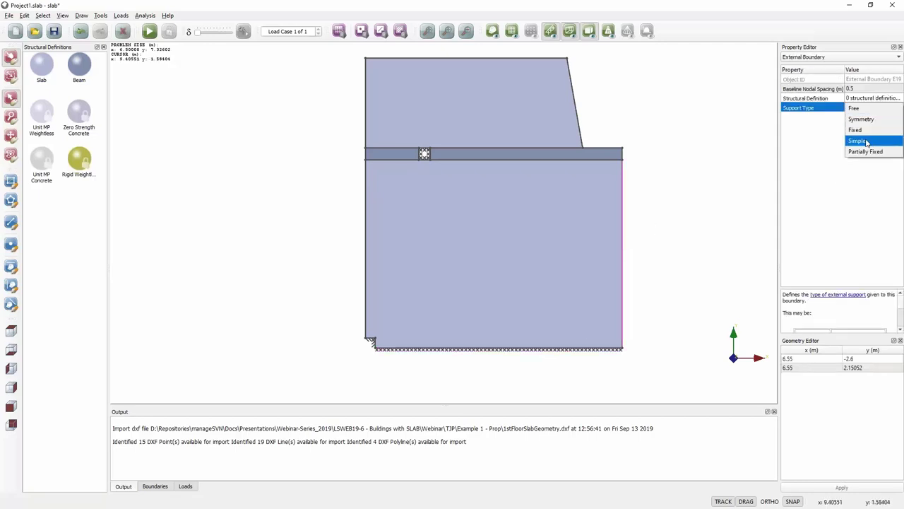
{"action": "left_click", "coordinate": [626, 155]}
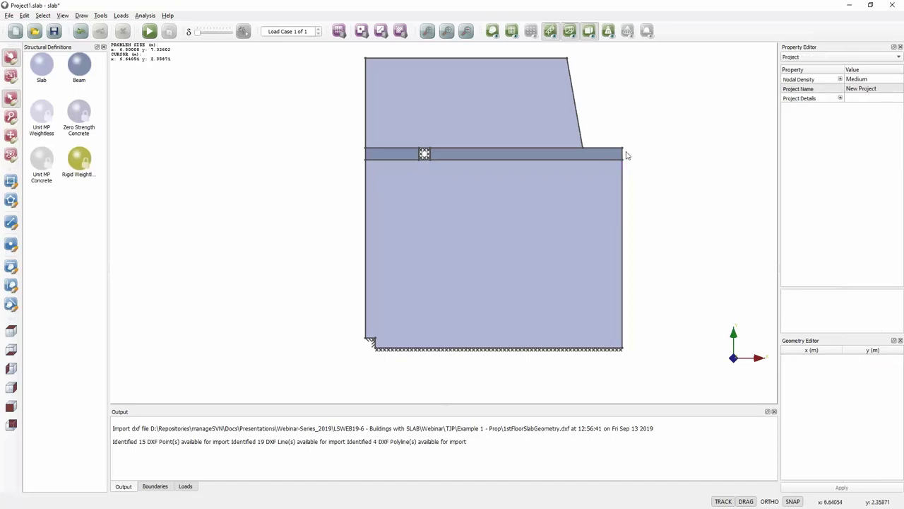
{"action": "left_click", "coordinate": [623, 157]}
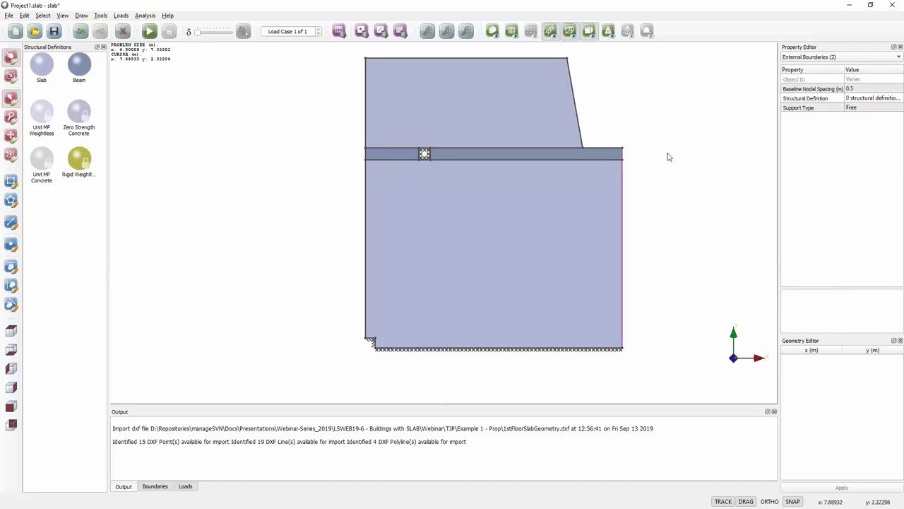
{"action": "left_click", "coordinate": [871, 108]}
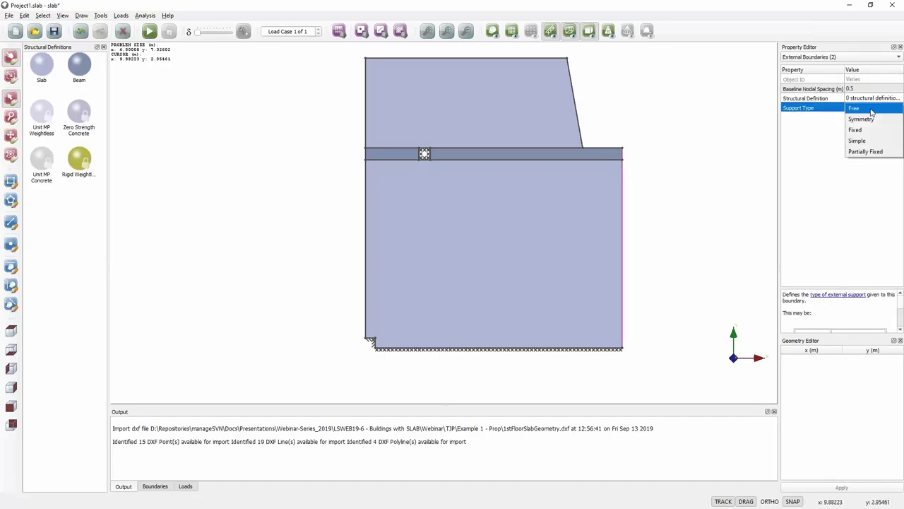
{"action": "left_click", "coordinate": [867, 140]}
{"action": "left_click", "coordinate": [657, 221]}
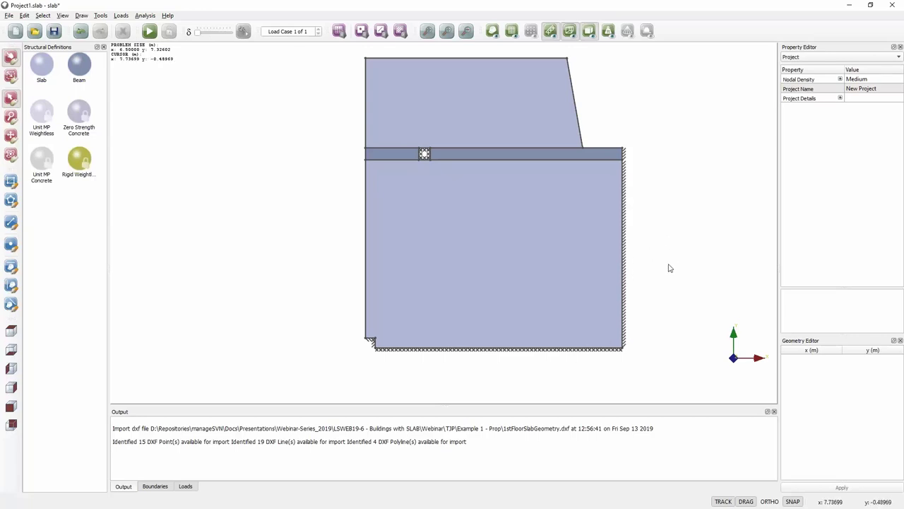
Step: Add a self-weight load to Load Case 1 with the Unfavourable action type and apply it to all solids (S1, S2, S4, S5)
{"action": "middle_click", "coordinate": [636, 222]}
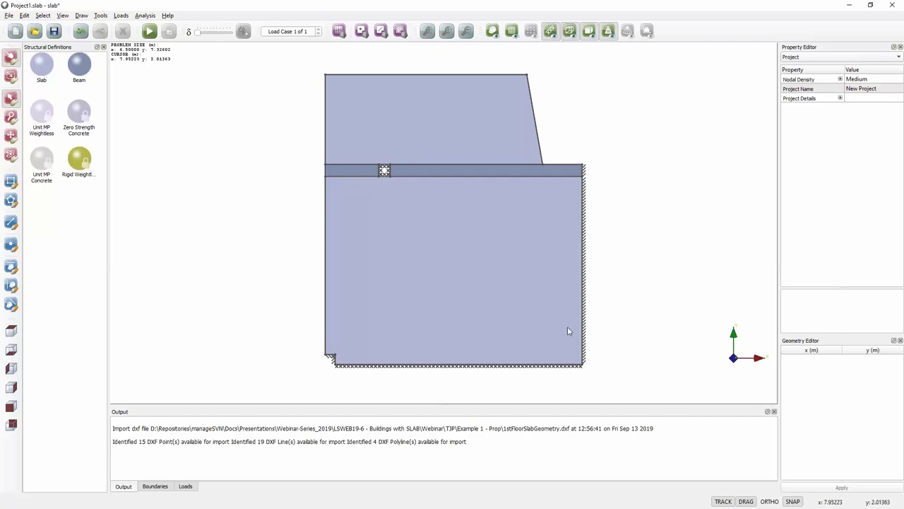
{"action": "left_click", "coordinate": [339, 31]}
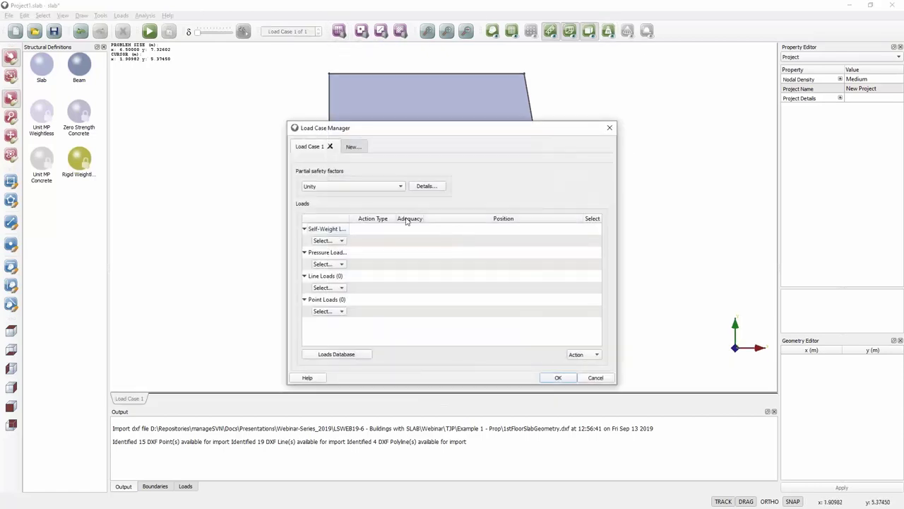
{"action": "left_click_drag", "start_coordinate": [412, 138], "coordinate": [421, 110]}
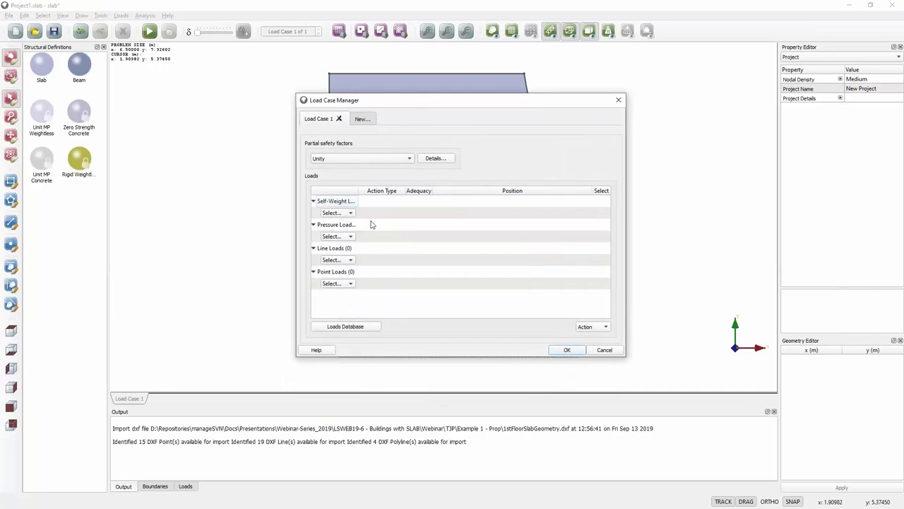
{"action": "left_click_drag", "start_coordinate": [358, 191], "coordinate": [390, 191]}
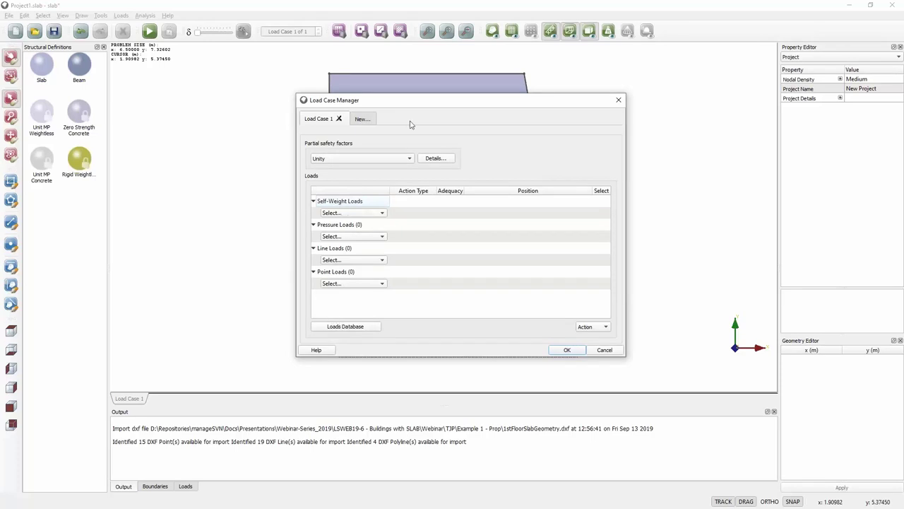
{"action": "left_click", "coordinate": [359, 212]}
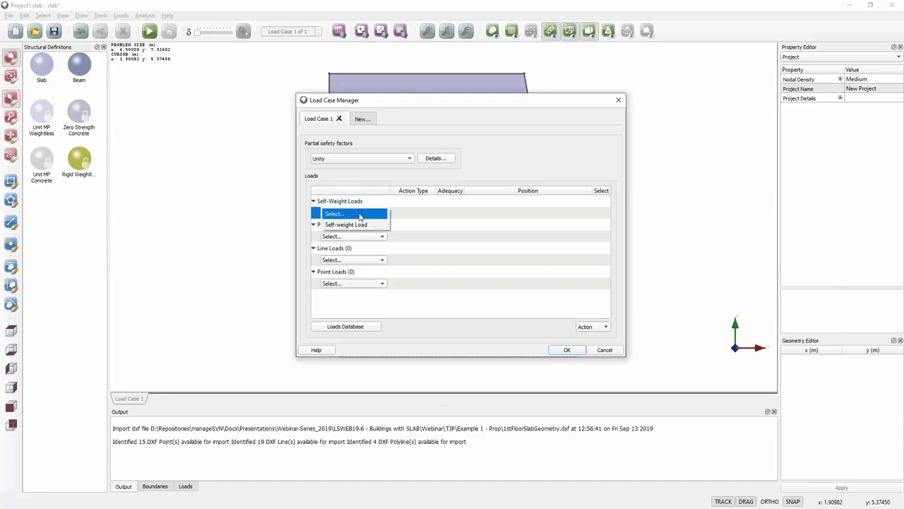
{"action": "left_click", "coordinate": [360, 222]}
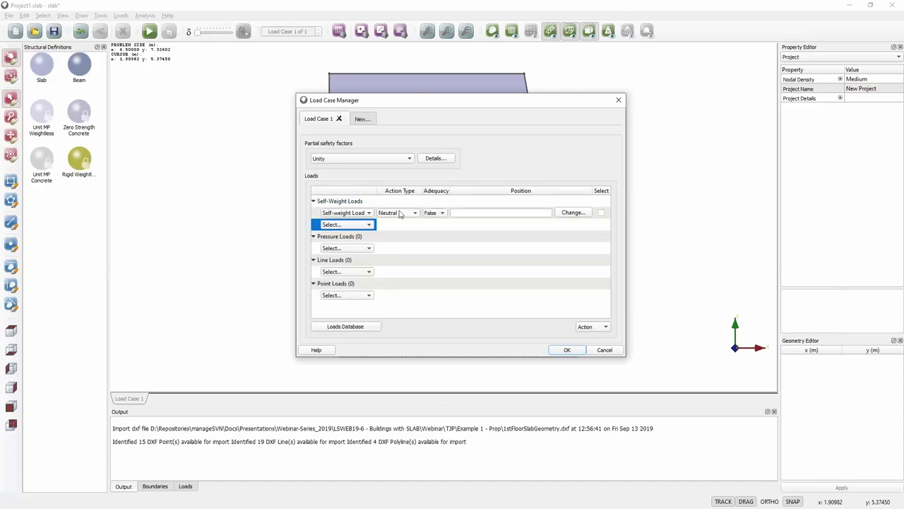
{"action": "left_click", "coordinate": [400, 213]}
{"action": "left_click", "coordinate": [397, 224]}
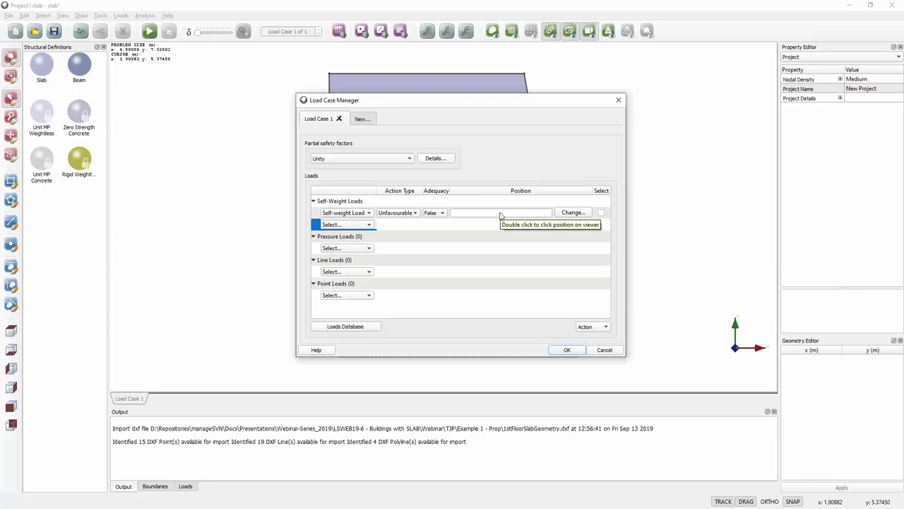
{"action": "left_click", "coordinate": [571, 213]}
{"action": "left_click", "coordinate": [612, 155]}
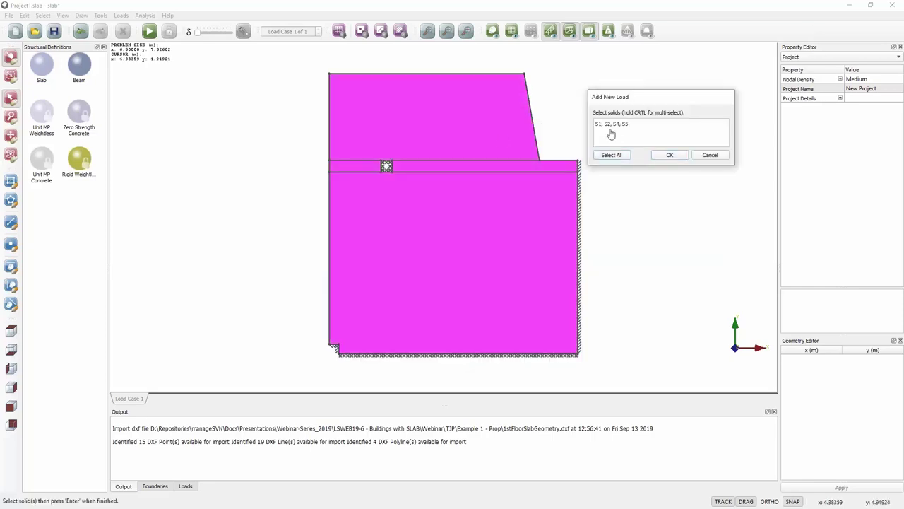
{"action": "left_click", "coordinate": [664, 156]}
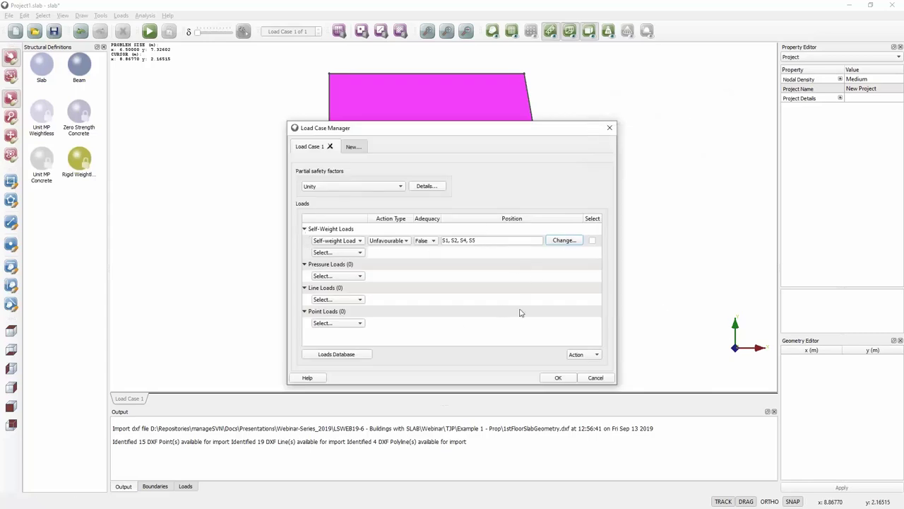
Step: Create two pressure loads in the loads database, naming the second one Services with a value of 0.27 kN/m²
{"action": "left_click", "coordinate": [359, 278]}
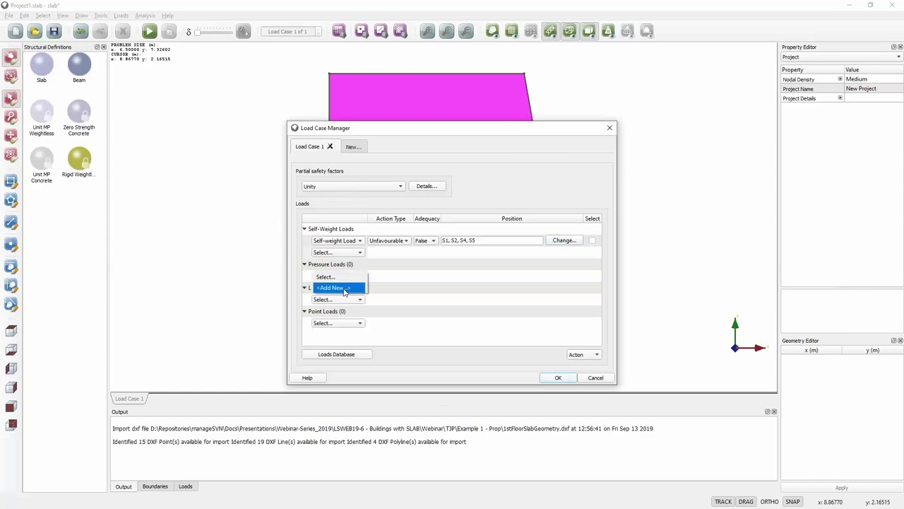
{"action": "left_click", "coordinate": [341, 288]}
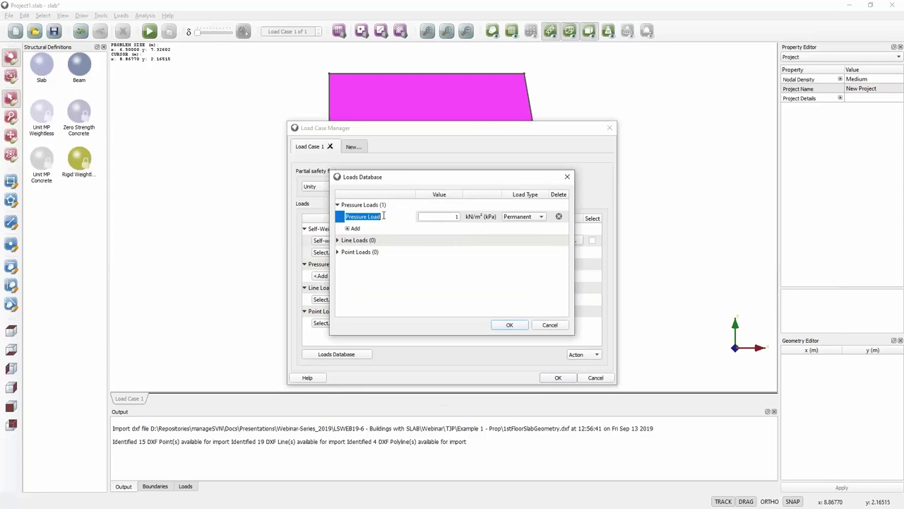
{"action": "left_click", "coordinate": [348, 229]}
{"action": "left_click", "coordinate": [356, 228]}
{"action": "left_click", "coordinate": [363, 228]}
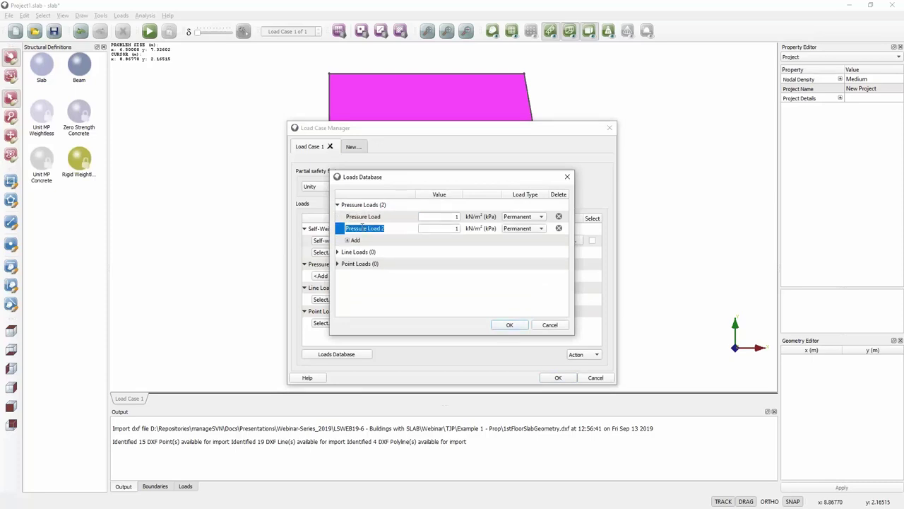
{"action": "type", "text": "Sel"}
{"action": "left_click", "coordinate": [437, 226]}
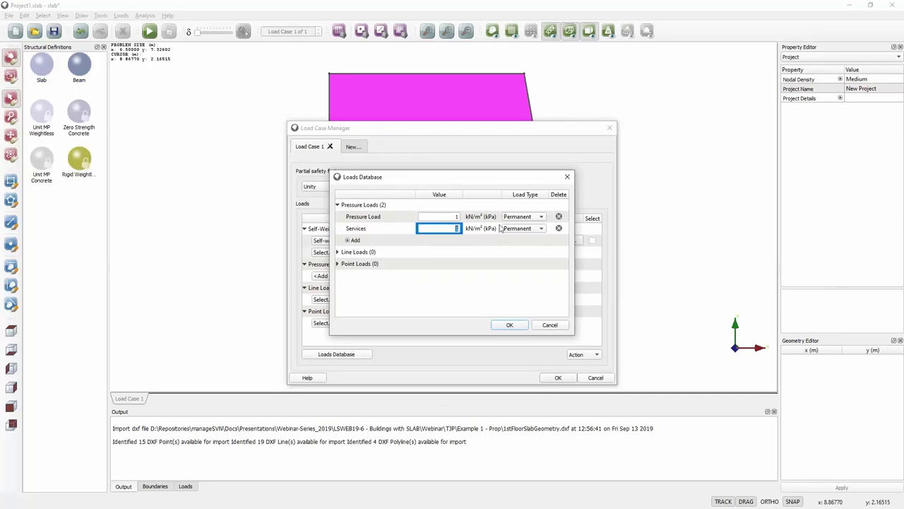
{"action": "type", "text": "0.27"}
Step: Create a pressure load named Construction in the loads database with a value of 1.65 kN/m² and the Variable load type
{"action": "left_click", "coordinate": [348, 241]}
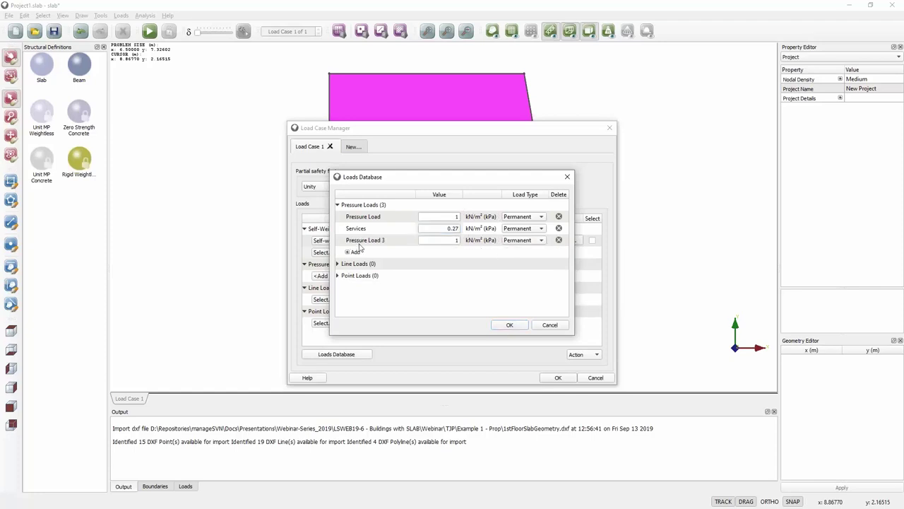
{"action": "double_click", "coordinate": [365, 240]}
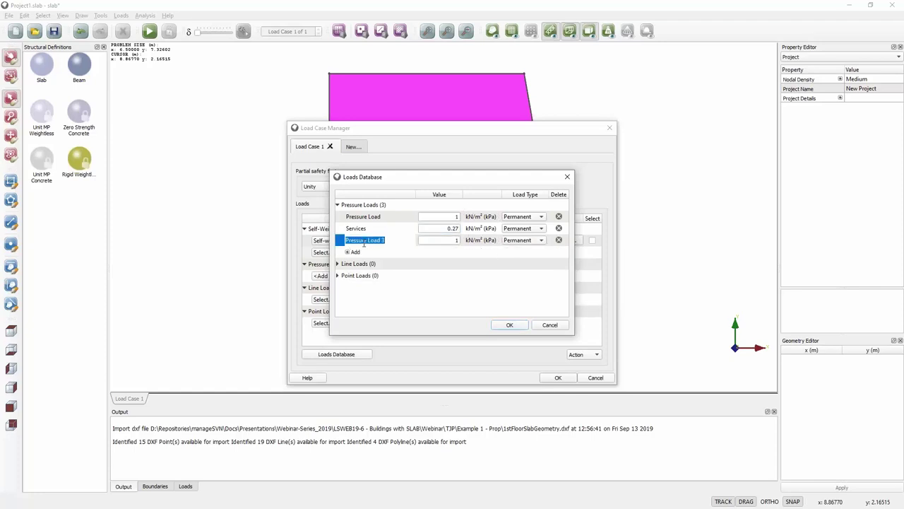
{"action": "type", "text": "Construction"}
{"action": "left_click", "coordinate": [449, 239]}
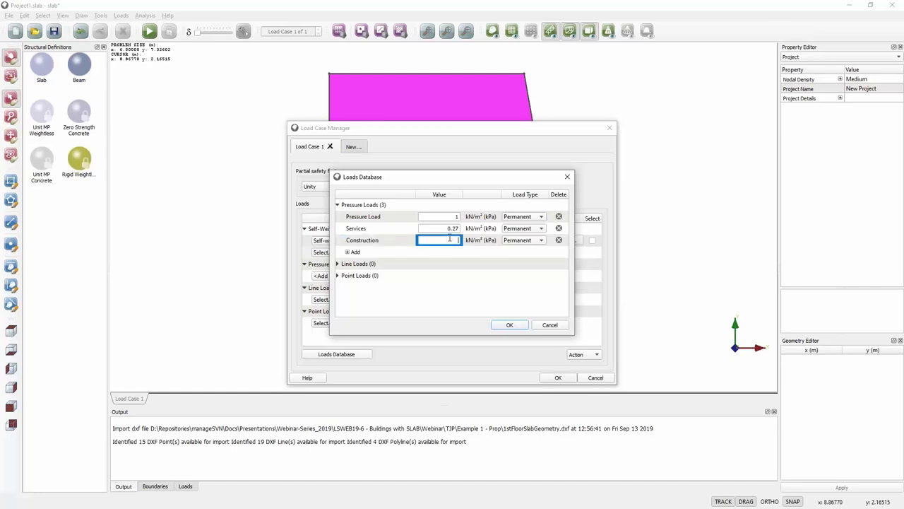
{"action": "left_click", "coordinate": [523, 240]}
{"action": "left_click", "coordinate": [524, 253]}
Step: Create a line load named Prop1 in the loads database with a value of 18.5 kN/m and the Variable load type
{"action": "left_click", "coordinate": [359, 265]}
{"action": "left_click", "coordinate": [337, 263]}
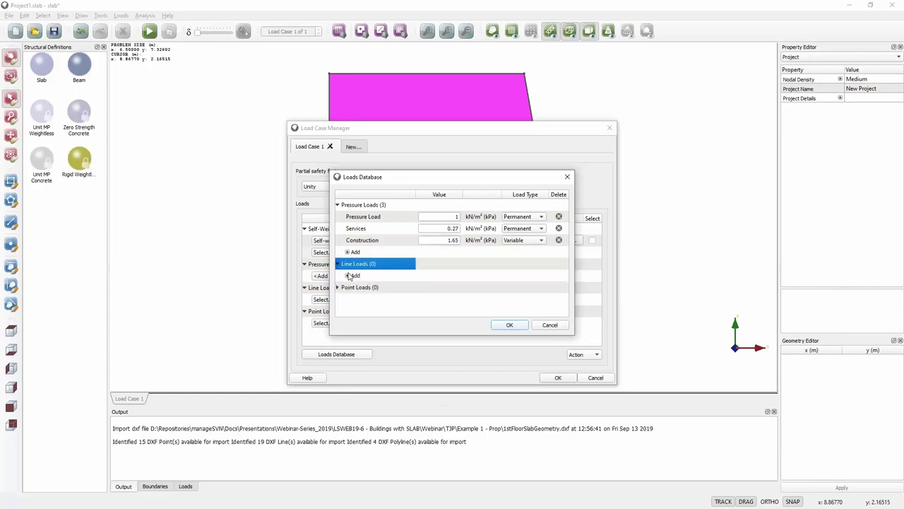
{"action": "left_click", "coordinate": [351, 276]}
{"action": "double_click", "coordinate": [377, 277]}
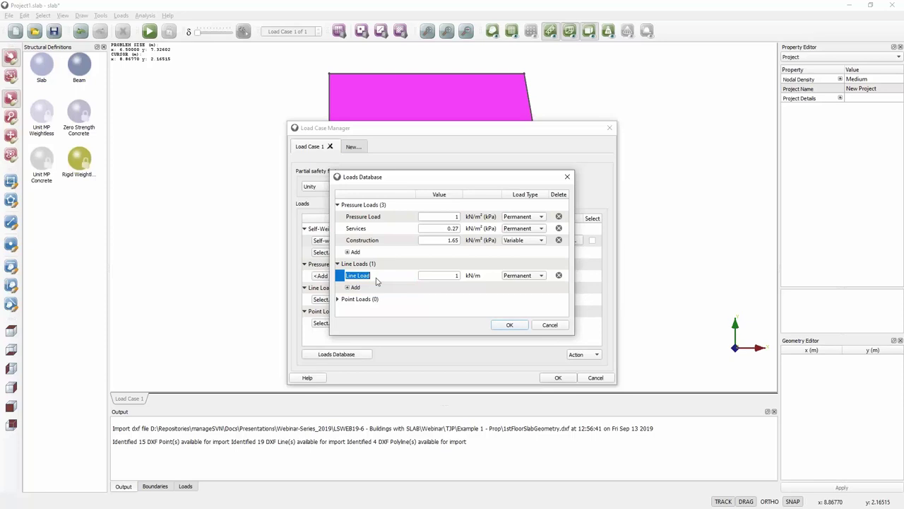
{"action": "type", "text": "Prop1"}
{"action": "double_click", "coordinate": [455, 276]}
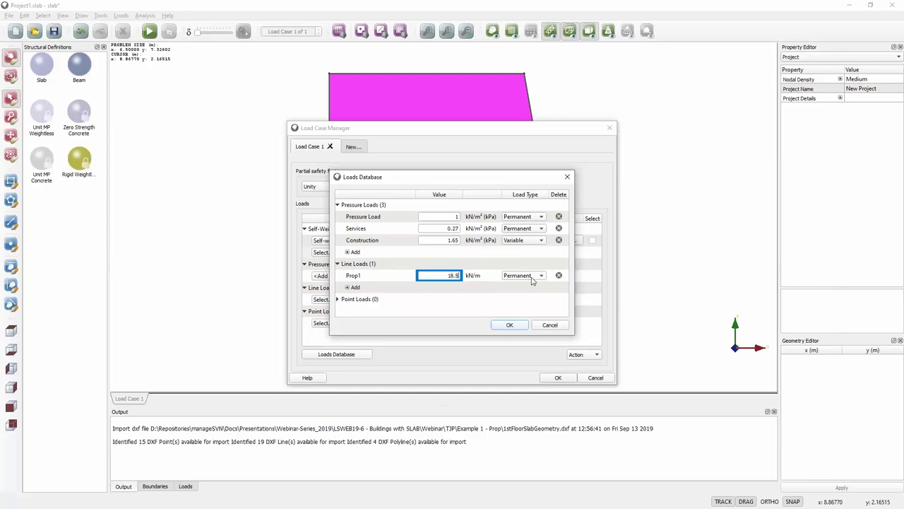
{"action": "left_click", "coordinate": [533, 277]}
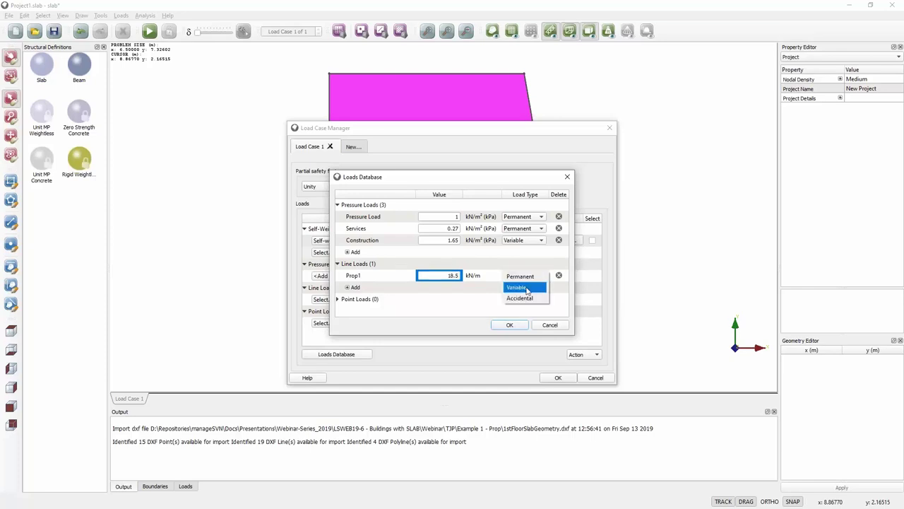
{"action": "left_click", "coordinate": [529, 292]}
Step: Create a second line load named Prop2 with a value of 45 kN/m and the Variable load type
{"action": "left_click", "coordinate": [353, 288]}
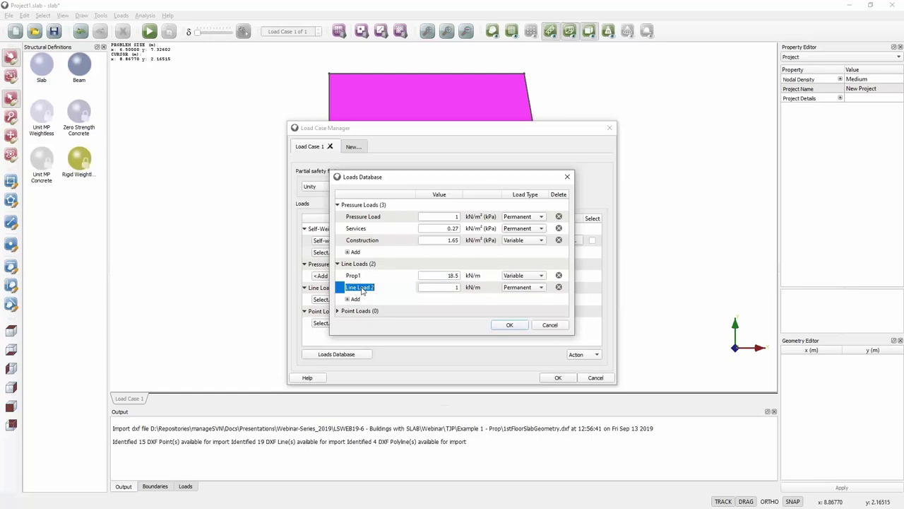
{"action": "type", "text": "Prop2"}
{"action": "left_click", "coordinate": [446, 288]}
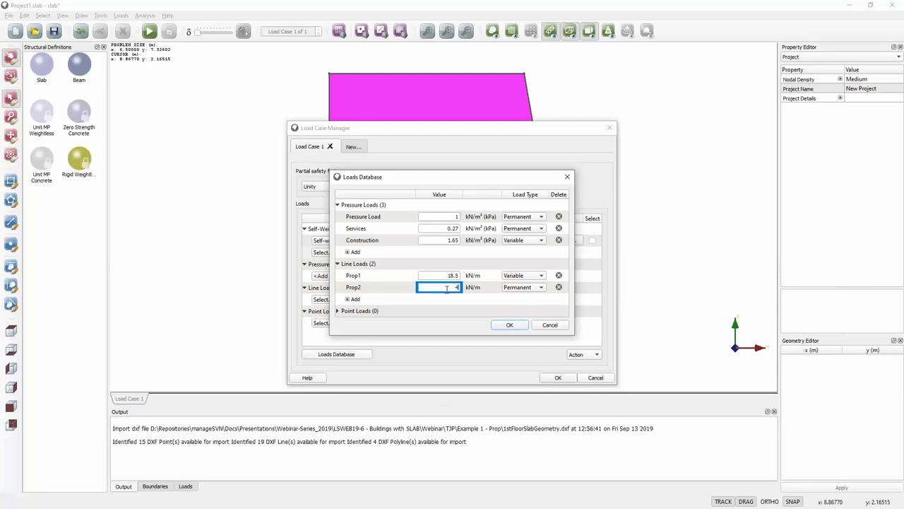
{"action": "left_click", "coordinate": [522, 290]}
{"action": "left_click", "coordinate": [524, 299]}
Step: Create a point load named Prop2 Reaction with a value of 0.1 kN and the Variable load type
{"action": "left_click", "coordinate": [338, 311]}
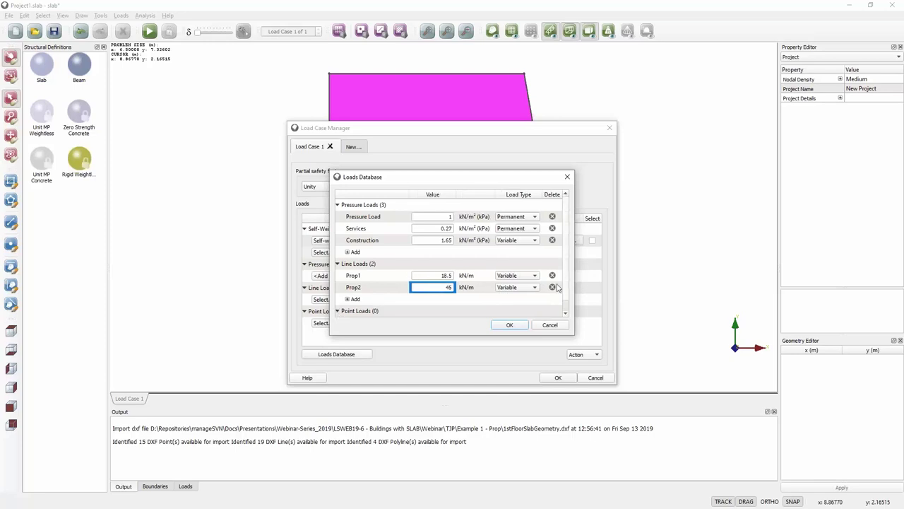
{"action": "scroll", "coordinate": [563, 277], "scroll_direction": "down", "scroll_amount": 1}
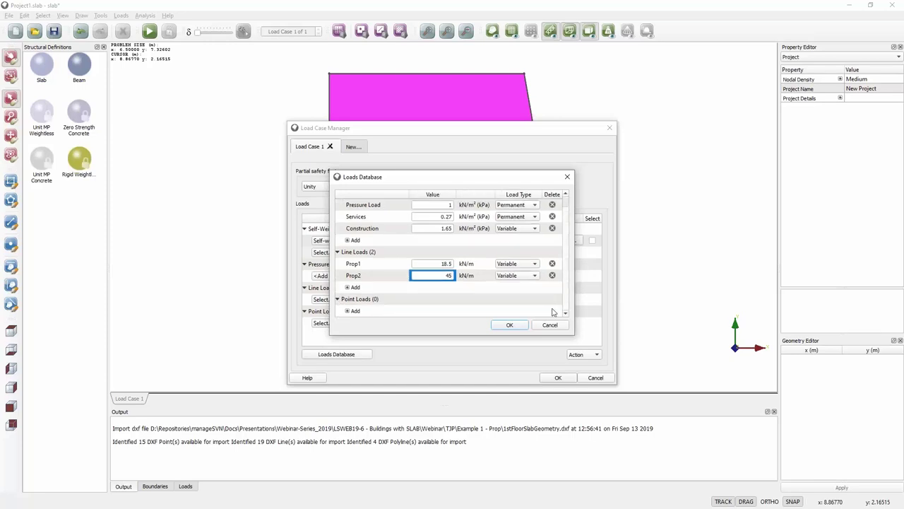
{"action": "left_click", "coordinate": [350, 311]}
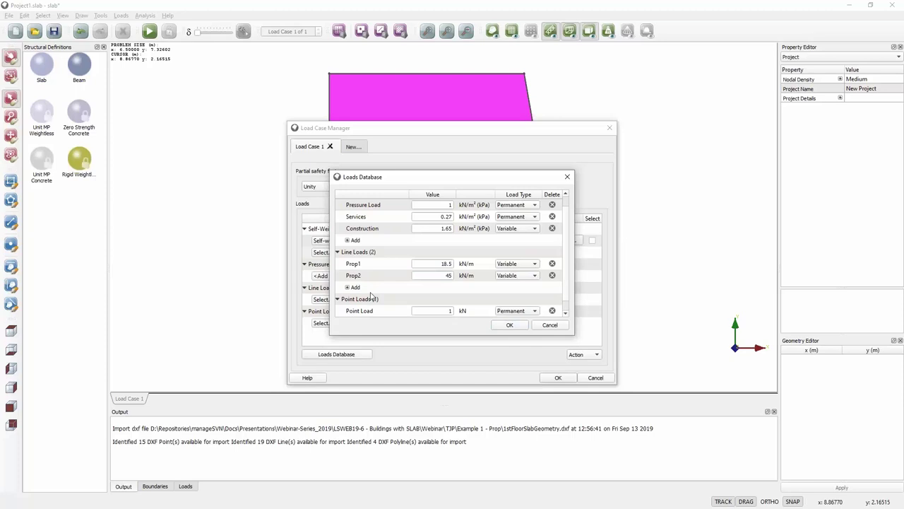
{"action": "scroll", "coordinate": [374, 295], "scroll_direction": "down", "scroll_amount": 1}
{"action": "double_click", "coordinate": [373, 299]}
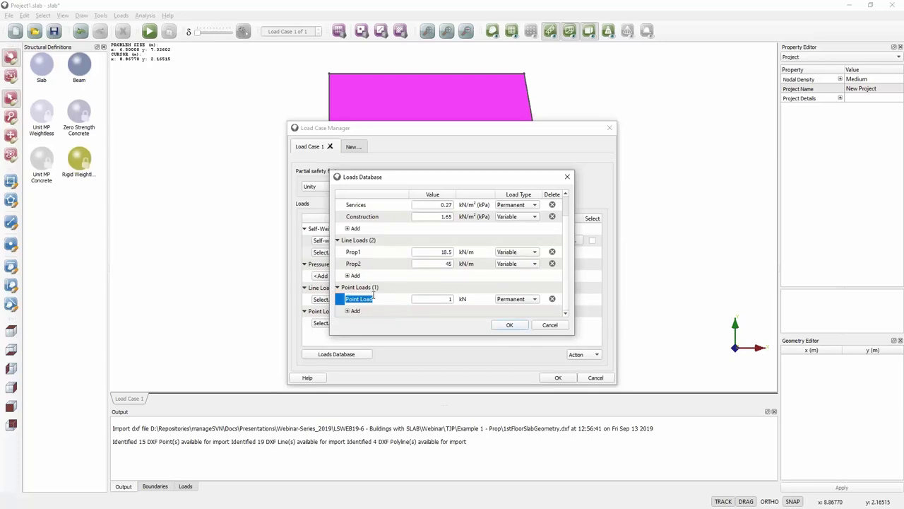
{"action": "type", "text": "Prop2 Reaction"}
{"action": "left_click", "coordinate": [448, 299]}
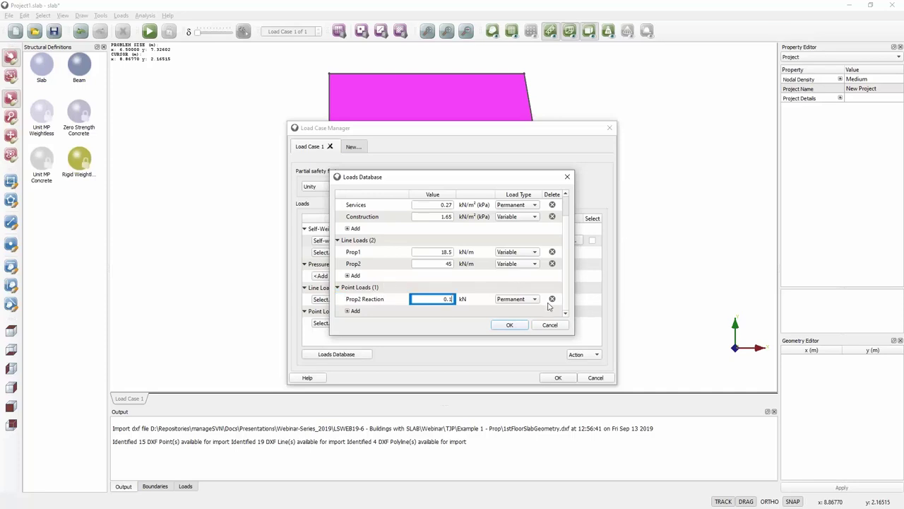
{"action": "left_click", "coordinate": [523, 299]}
{"action": "left_click", "coordinate": [519, 310]}
Step: Create a point load named Column Dead with a value of 800 kN, keeping the Permanent load type
{"action": "left_click", "coordinate": [352, 311]}
{"action": "double_click", "coordinate": [366, 313]}
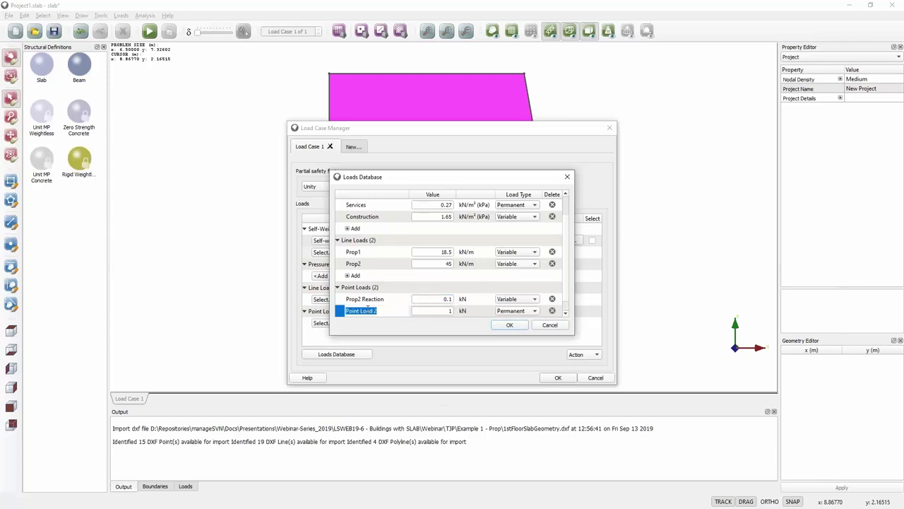
{"action": "type", "text": "Column Dead"}
{"action": "double_click", "coordinate": [446, 312]}
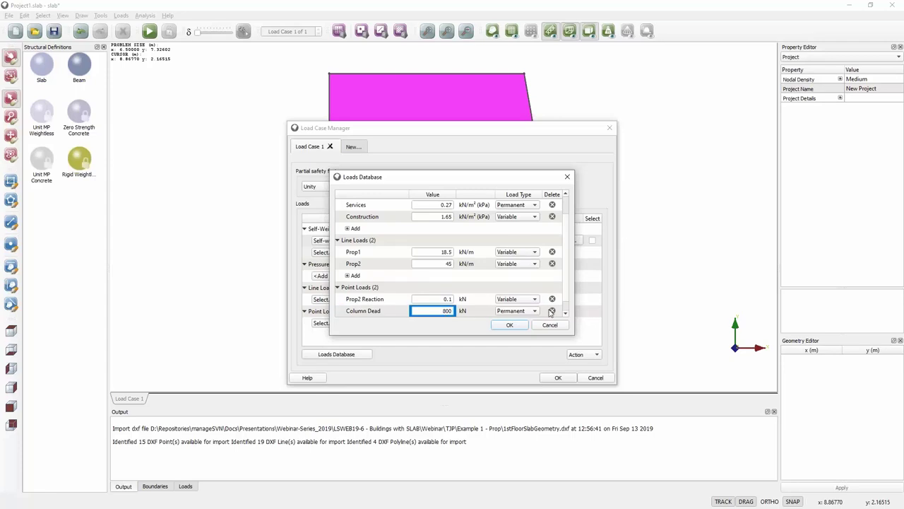
Step: Create a point load named Column Live with a value of 150 kN and the Variable load type, and accept the loads database
{"action": "scroll", "coordinate": [565, 299], "scroll_direction": "down", "scroll_amount": 1}
{"action": "left_click", "coordinate": [354, 311]}
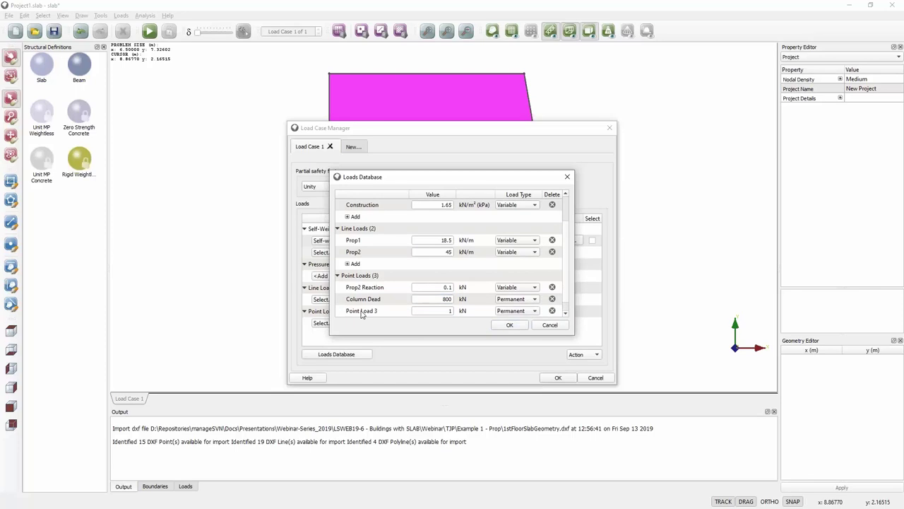
{"action": "double_click", "coordinate": [361, 311]}
{"action": "type", "text": "Column Live"}
{"action": "double_click", "coordinate": [436, 311]}
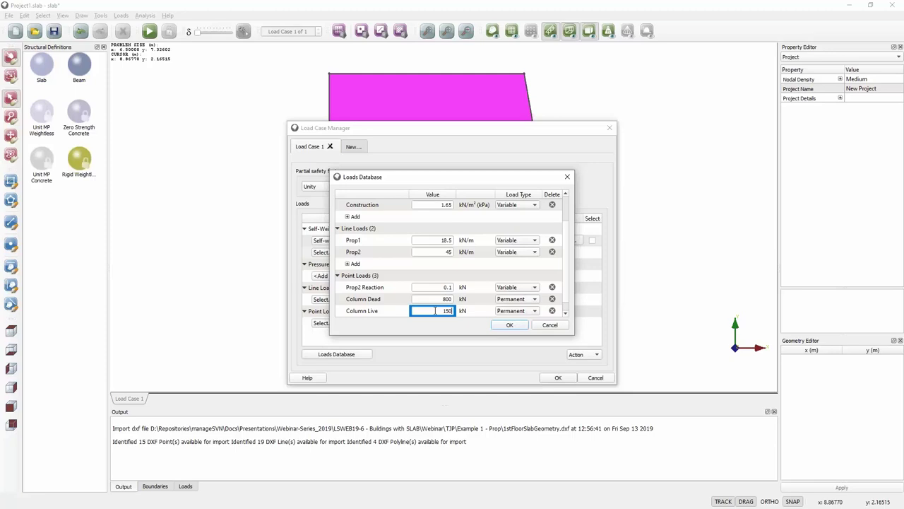
{"action": "left_click", "coordinate": [526, 312]}
{"action": "left_click", "coordinate": [532, 323]}
{"action": "scroll", "coordinate": [566, 243], "scroll_direction": "up", "scroll_amount": 1}
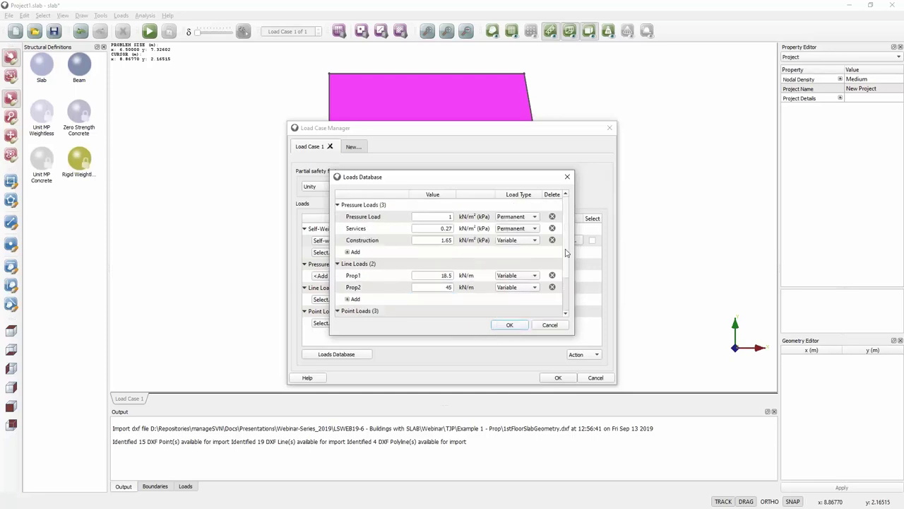
{"action": "scroll", "coordinate": [565, 247], "scroll_direction": "down", "scroll_amount": 2}
{"action": "scroll", "coordinate": [558, 259], "scroll_direction": "up", "scroll_amount": 1}
{"action": "scroll", "coordinate": [559, 258], "scroll_direction": "down", "scroll_amount": 1}
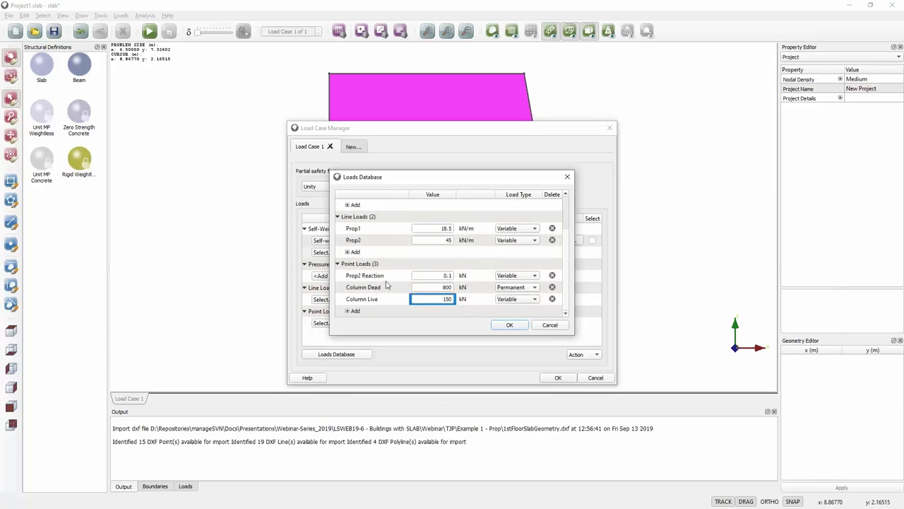
{"action": "scroll", "coordinate": [452, 272], "scroll_direction": "up", "scroll_amount": 2}
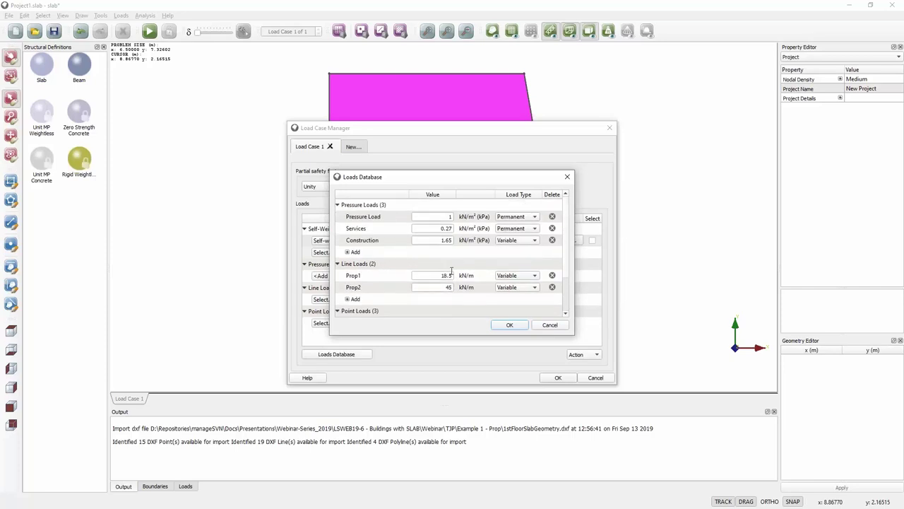
{"action": "left_click", "coordinate": [510, 325]}
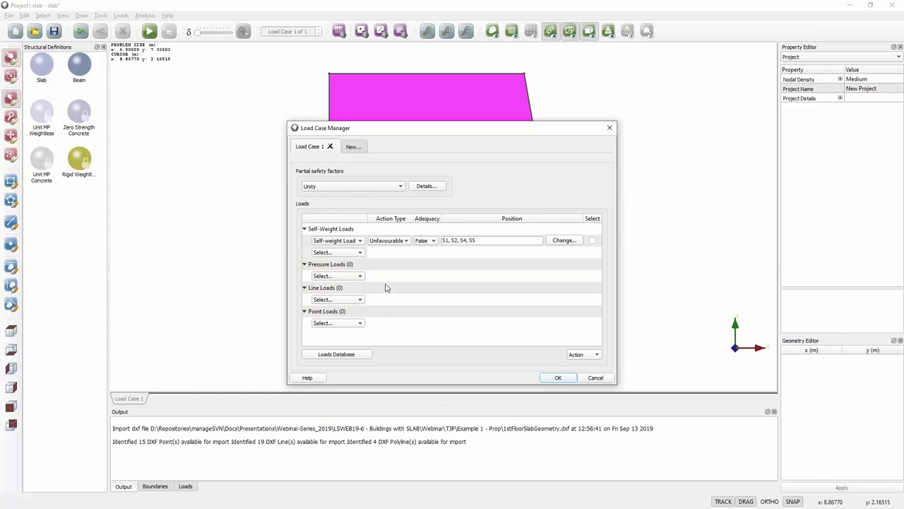
Step: Add the Services pressure load to Load Case 1 with the Unfavourable action type and apply it to all solids (S1, S2, S4, S5)
{"action": "left_click", "coordinate": [345, 276]}
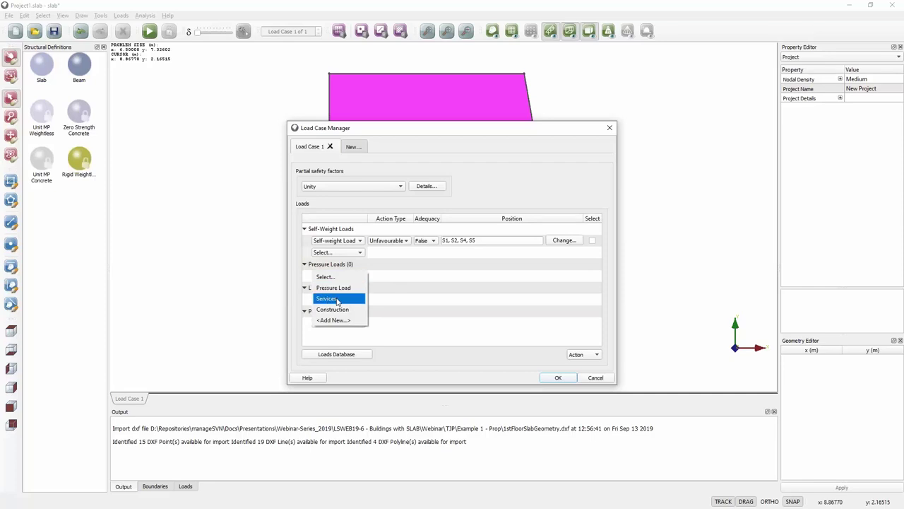
{"action": "left_click", "coordinate": [337, 300]}
{"action": "left_click", "coordinate": [389, 277]}
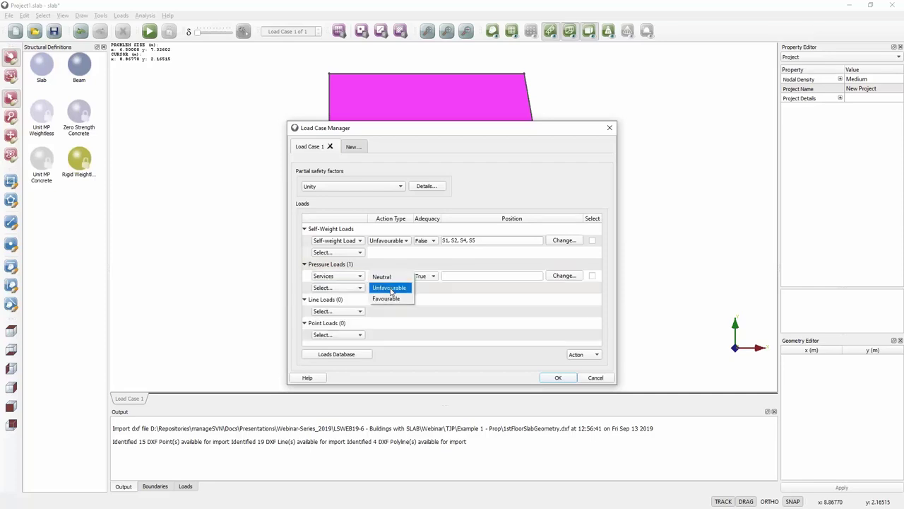
{"action": "left_click", "coordinate": [385, 288]}
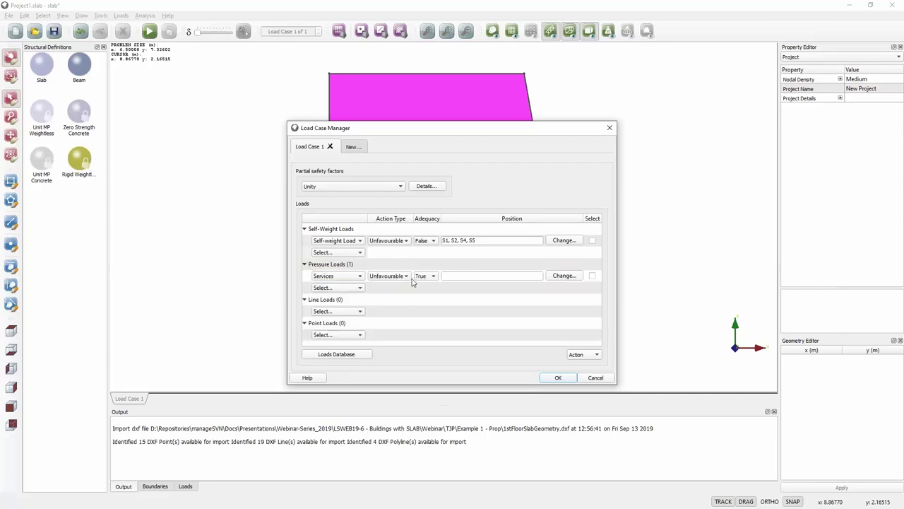
{"action": "left_click", "coordinate": [559, 276]}
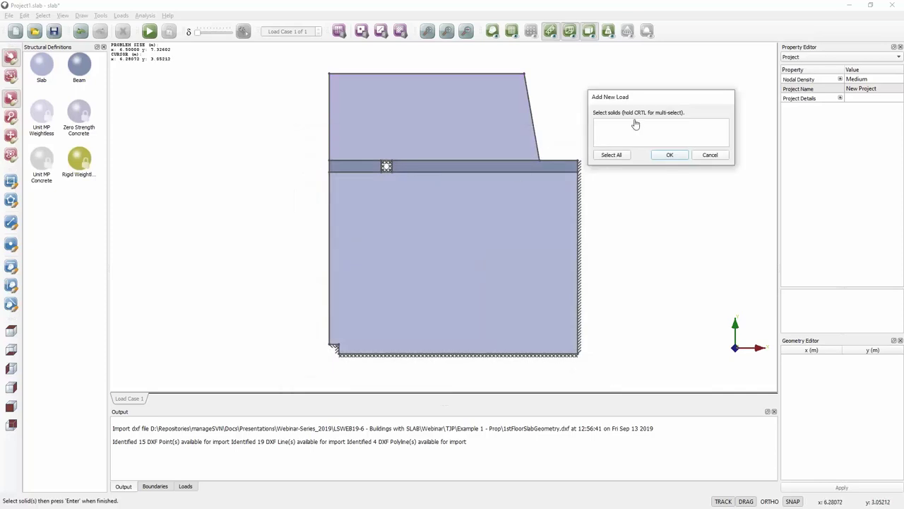
{"action": "left_click", "coordinate": [606, 154]}
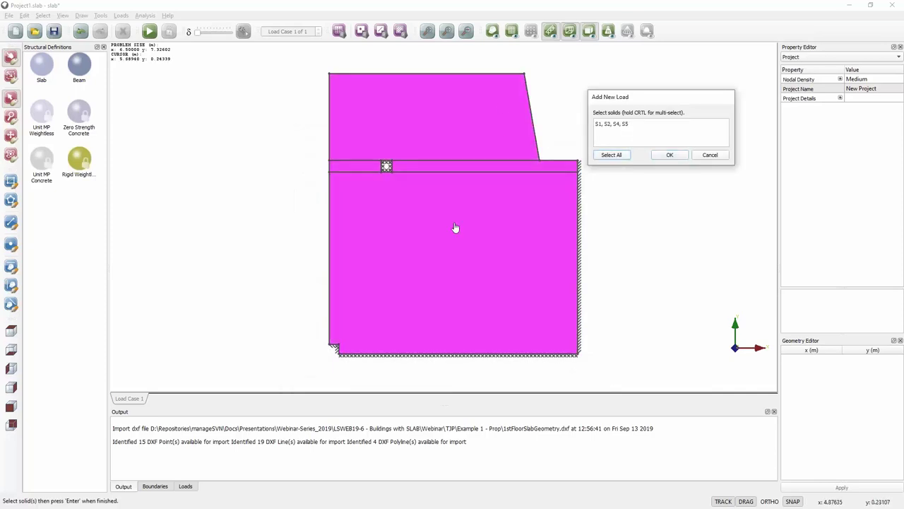
{"action": "left_click", "coordinate": [668, 155]}
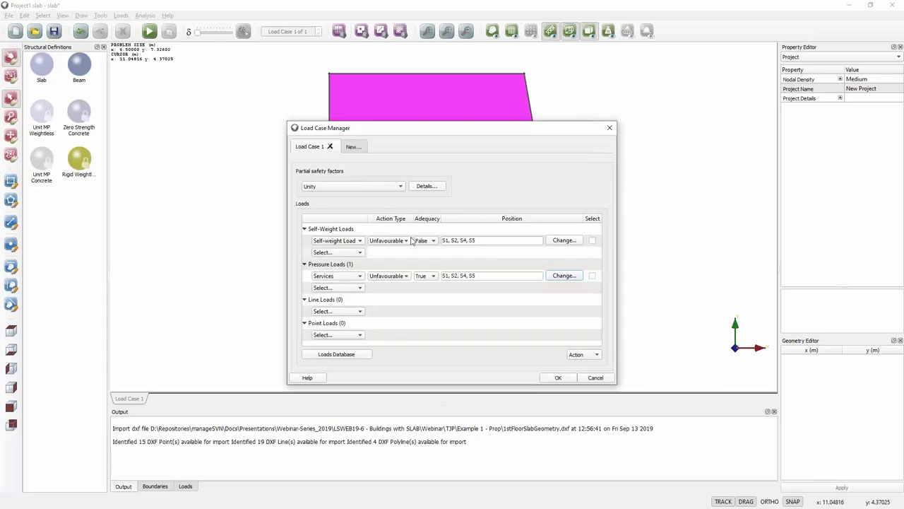
Step: Add the Prop1 line load to Load Case 1 with the Unfavourable action type
{"action": "left_click", "coordinate": [344, 313]}
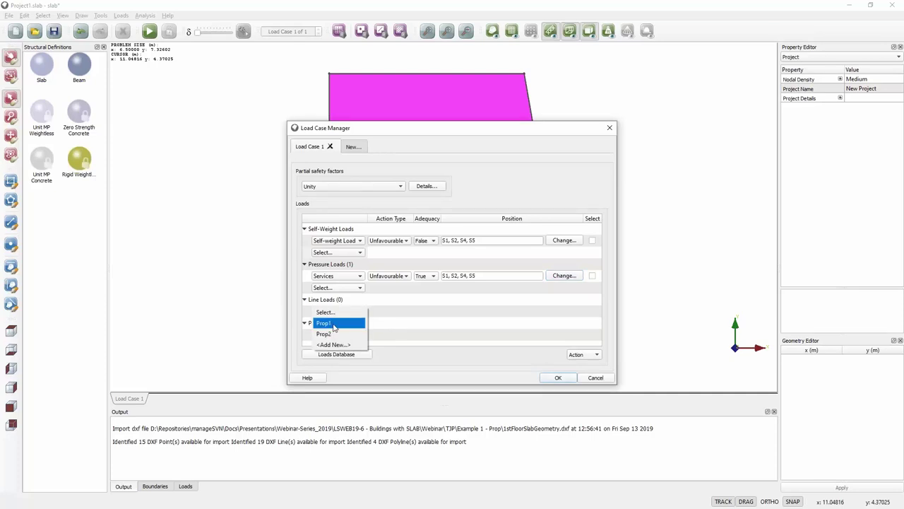
{"action": "left_click", "coordinate": [335, 324]}
{"action": "left_click", "coordinate": [399, 315]}
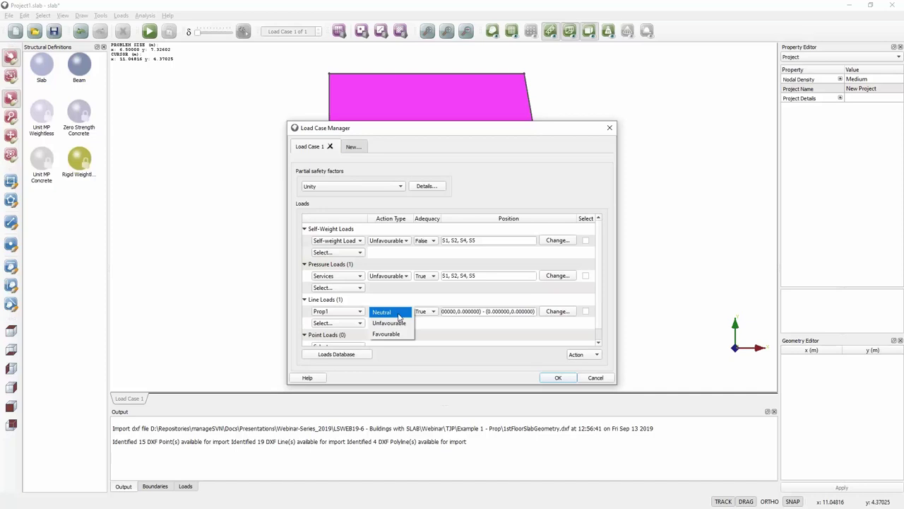
{"action": "left_click", "coordinate": [390, 323]}
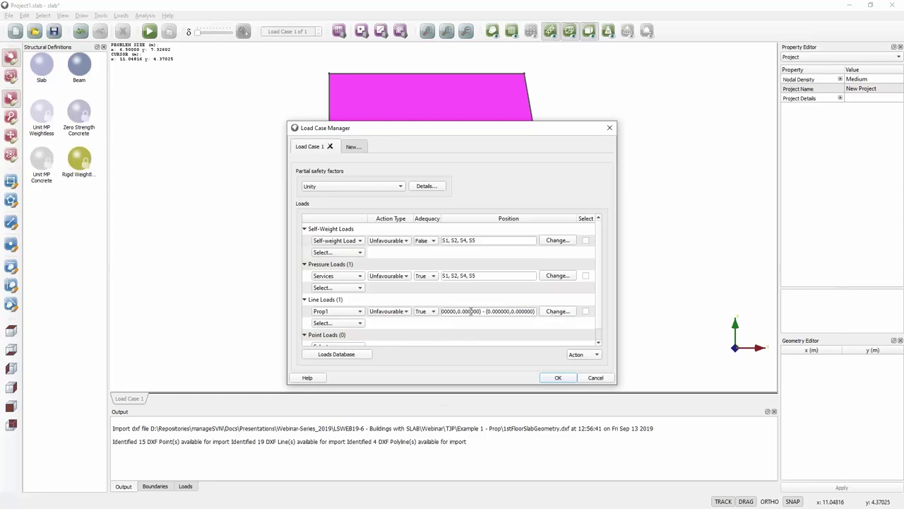
Step: Position the Prop1 load as a vertical line about 0.9 m long across the beam strip, left of the column opening, and accept the load case
{"action": "left_click_drag", "start_coordinate": [471, 311], "coordinate": [422, 311]}
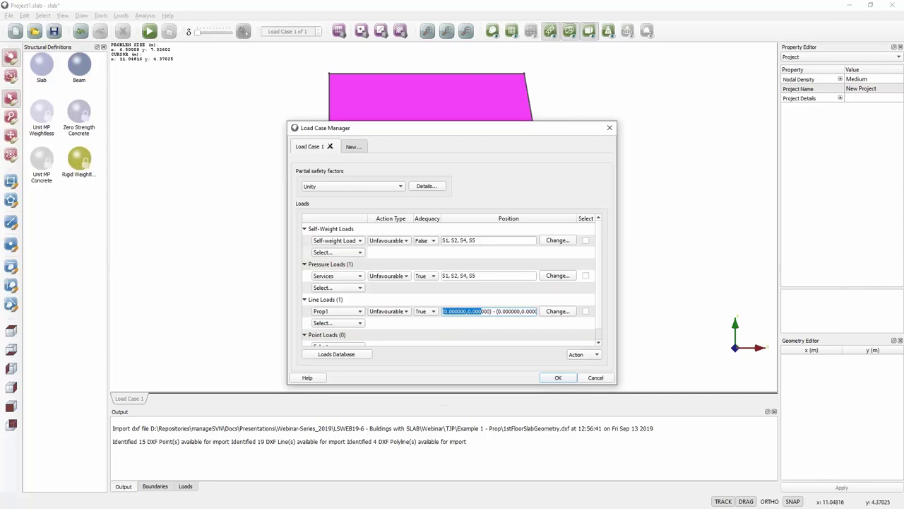
{"action": "left_click", "coordinate": [562, 312]}
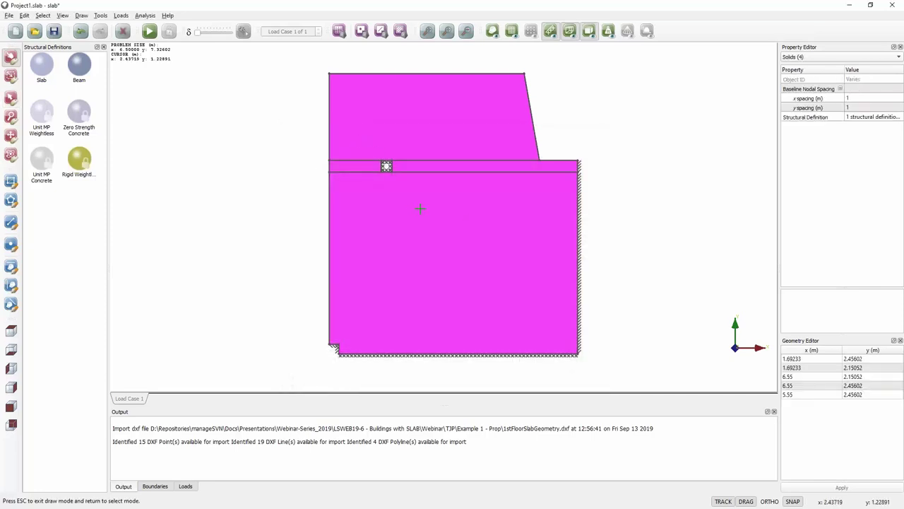
{"action": "left_click", "coordinate": [352, 182]}
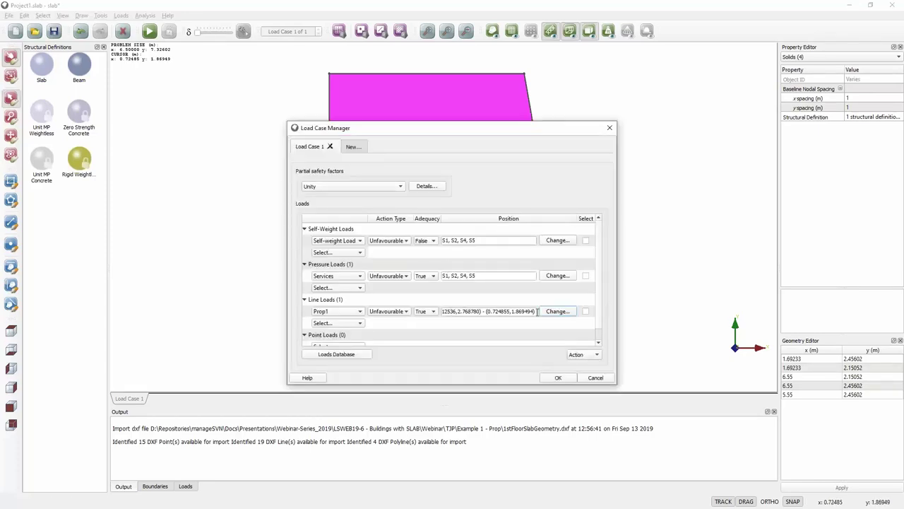
{"action": "left_click_drag", "start_coordinate": [510, 131], "coordinate": [646, 162]}
{"action": "left_click", "coordinate": [695, 408]}
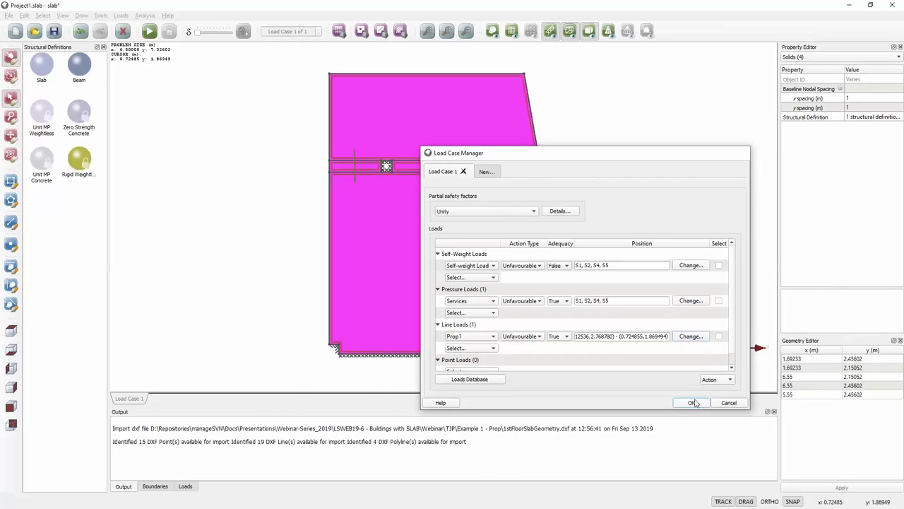
Step: Check the Prop1 line load's properties in the drawing and add the Prop2 Reaction point load to Load Case 1
{"action": "key", "text": "Escape"}
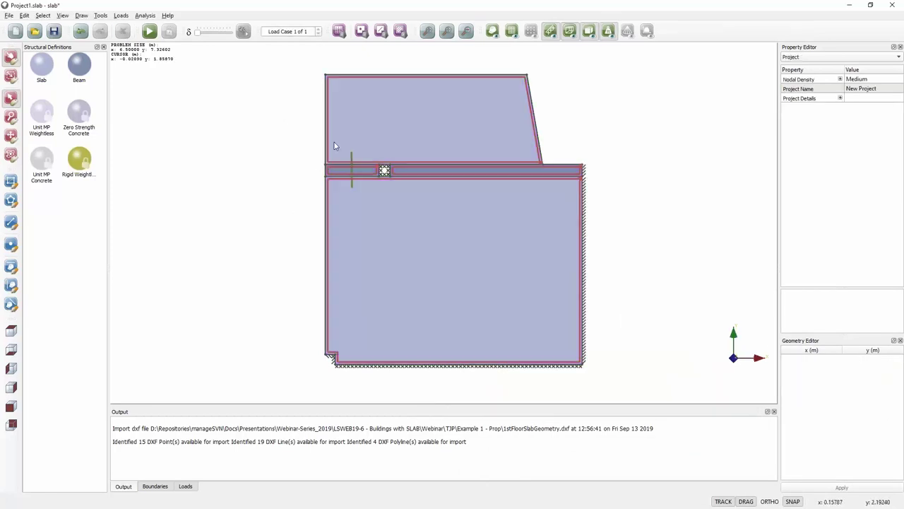
{"action": "left_click", "coordinate": [352, 183]}
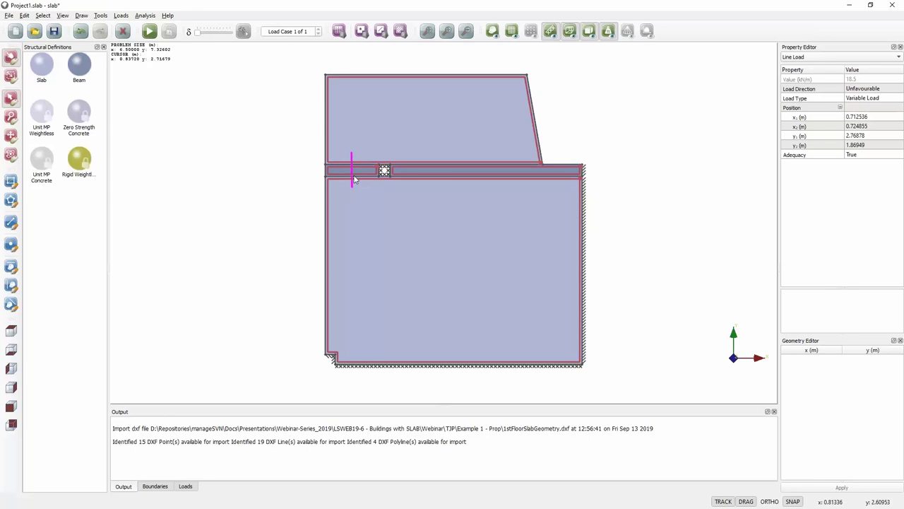
{"action": "left_click", "coordinate": [339, 31]}
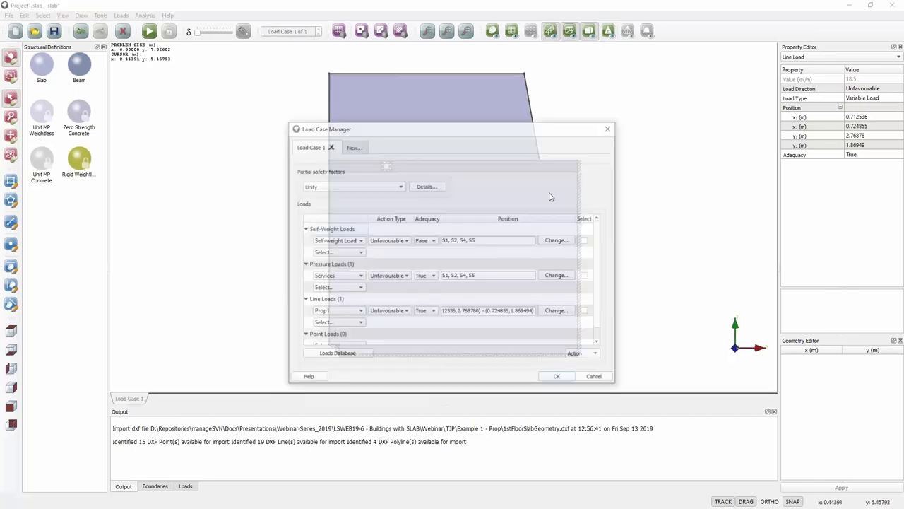
{"action": "scroll", "coordinate": [401, 310], "scroll_direction": "down", "scroll_amount": 1}
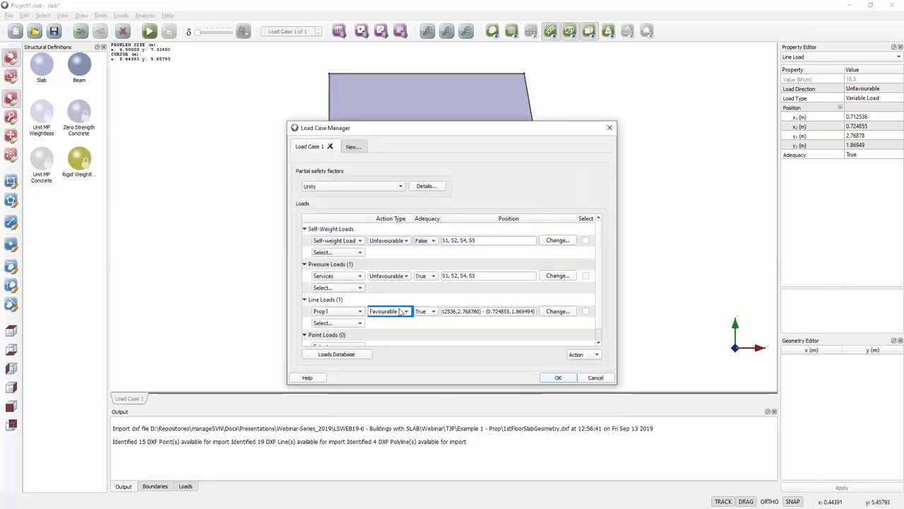
{"action": "scroll", "coordinate": [601, 314], "scroll_direction": "down", "scroll_amount": 1}
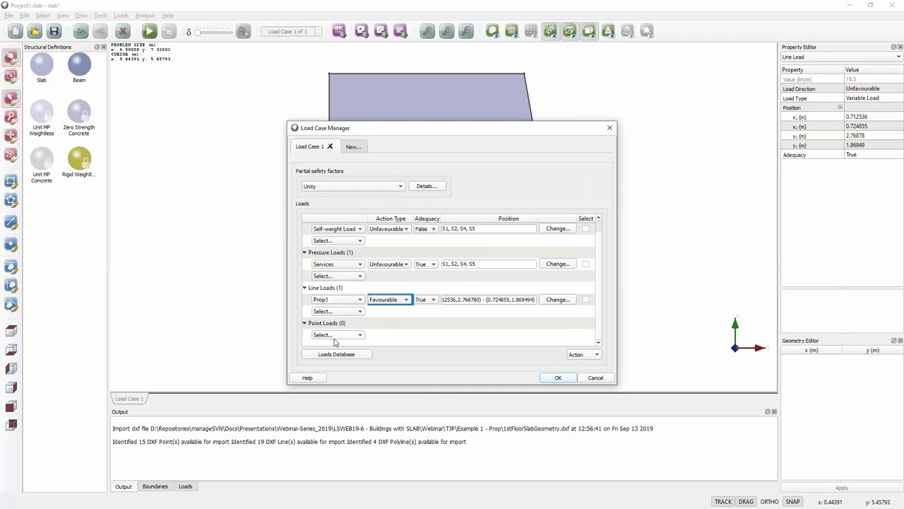
{"action": "left_click", "coordinate": [338, 337]}
{"action": "left_click", "coordinate": [339, 347]}
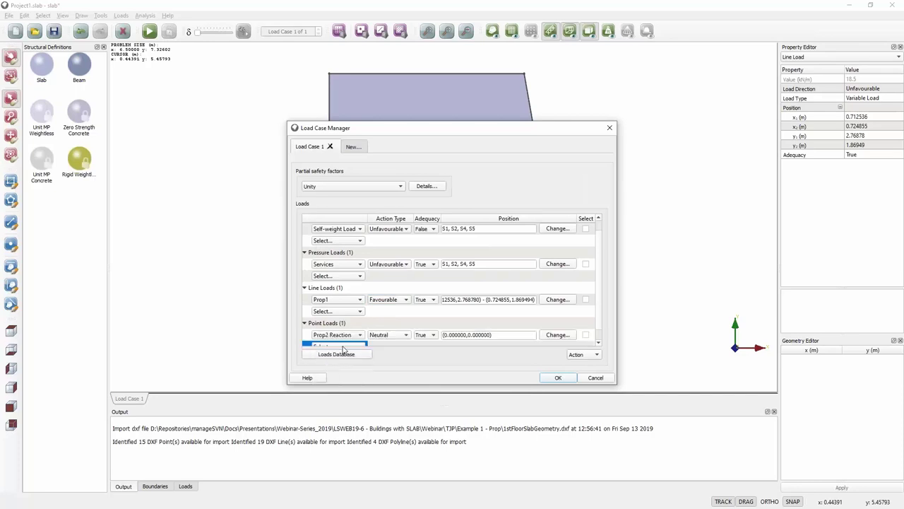
Step: Position the Prop2 Reaction point load in the beam strip at about (0.55, 2.35) m, left of the Prop1 line, and accept the load case
{"action": "left_click", "coordinate": [557, 335]}
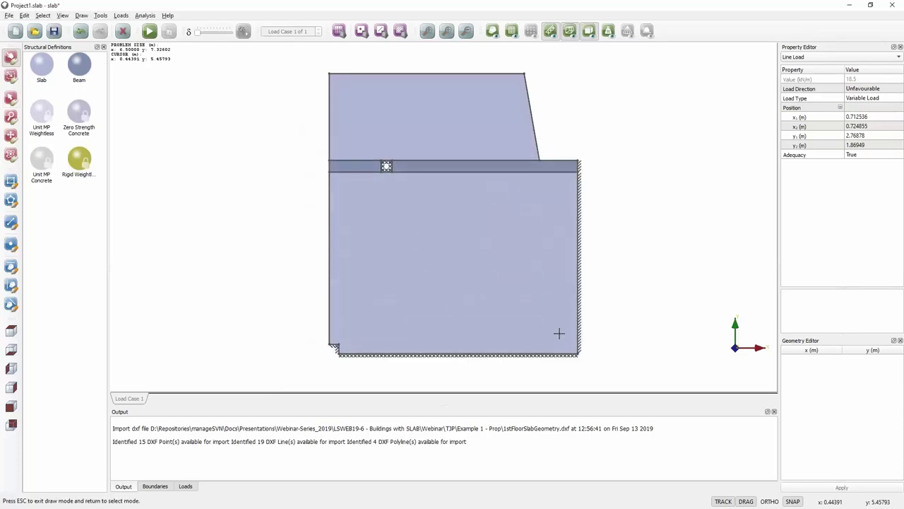
{"action": "left_click", "coordinate": [348, 166]}
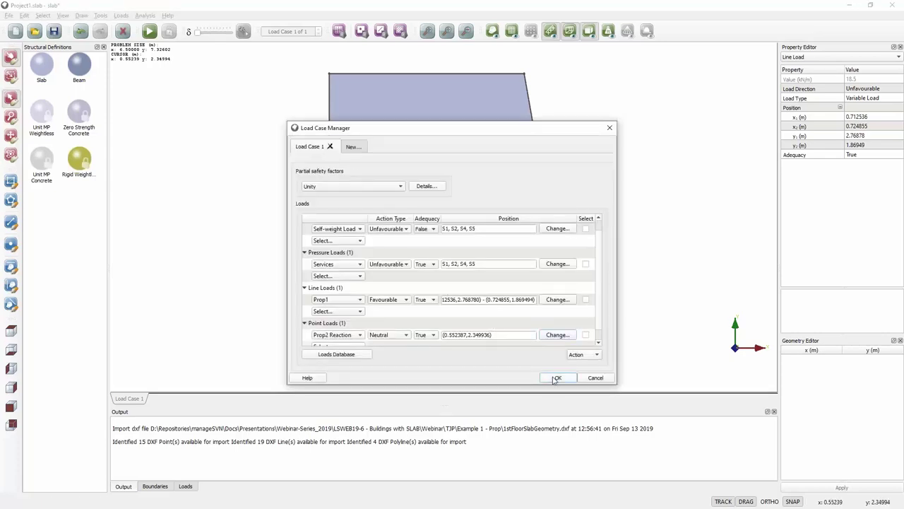
{"action": "left_click", "coordinate": [555, 380]}
{"action": "scroll", "coordinate": [352, 171], "scroll_direction": "up", "scroll_amount": 4}
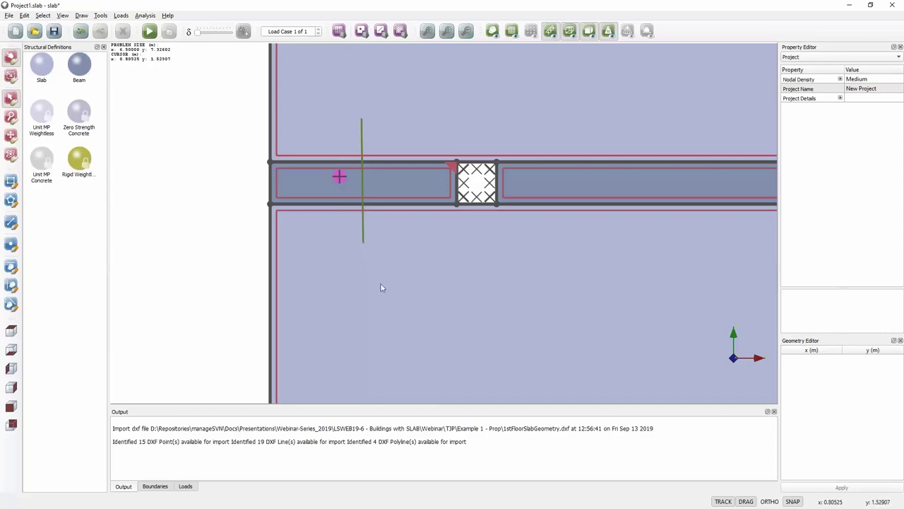
{"action": "scroll", "coordinate": [382, 286], "scroll_direction": "down", "scroll_amount": 3}
{"action": "scroll", "coordinate": [510, 300], "scroll_direction": "down", "scroll_amount": 2}
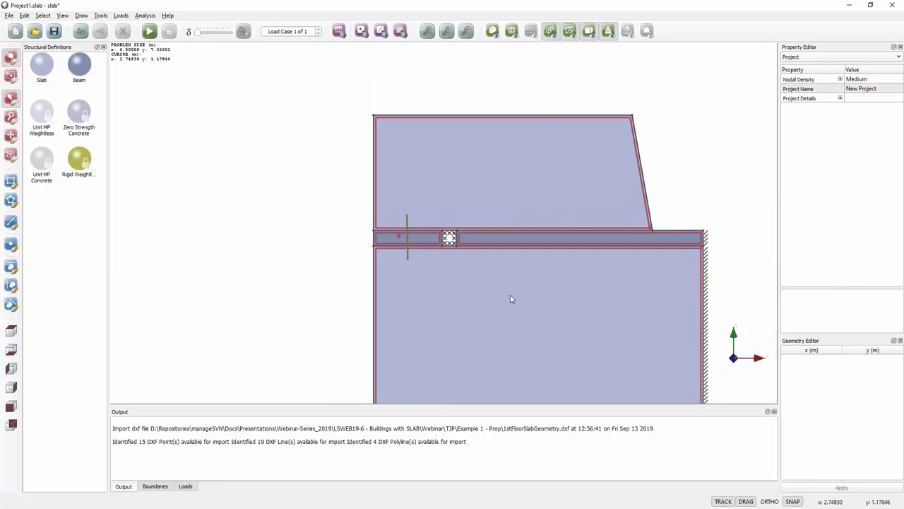
{"action": "left_click_drag", "start_coordinate": [510, 300], "coordinate": [463, 256]}
{"action": "scroll", "coordinate": [463, 256], "scroll_direction": "down", "scroll_amount": 1}
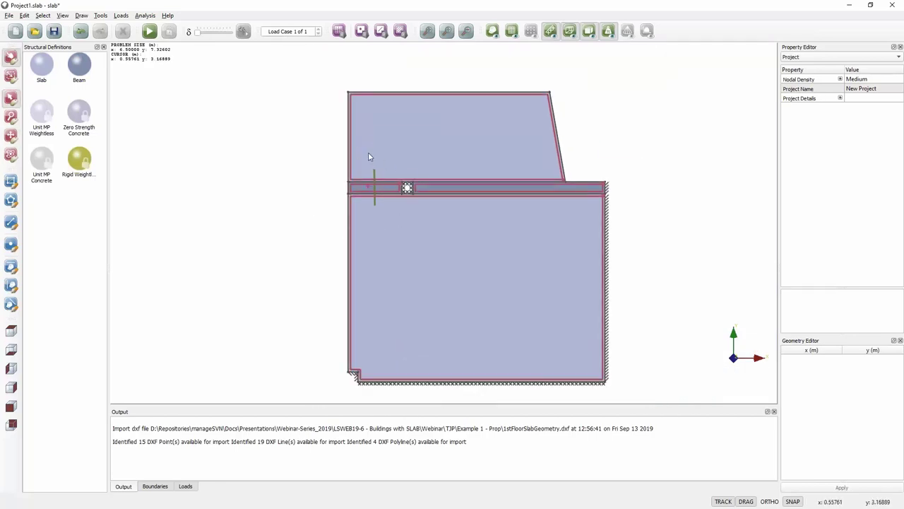
Step: Open the prepared project file 1stFloorSlab_TO_SOLVE.slab in place of the current project
{"action": "left_click", "coordinate": [36, 33]}
{"action": "left_click", "coordinate": [452, 272]}
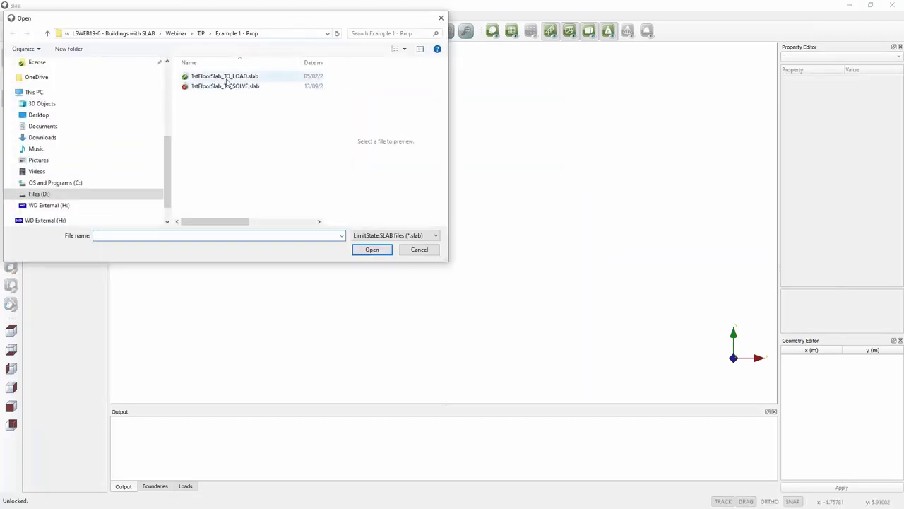
{"action": "left_click", "coordinate": [225, 86]}
{"action": "left_click", "coordinate": [372, 249]}
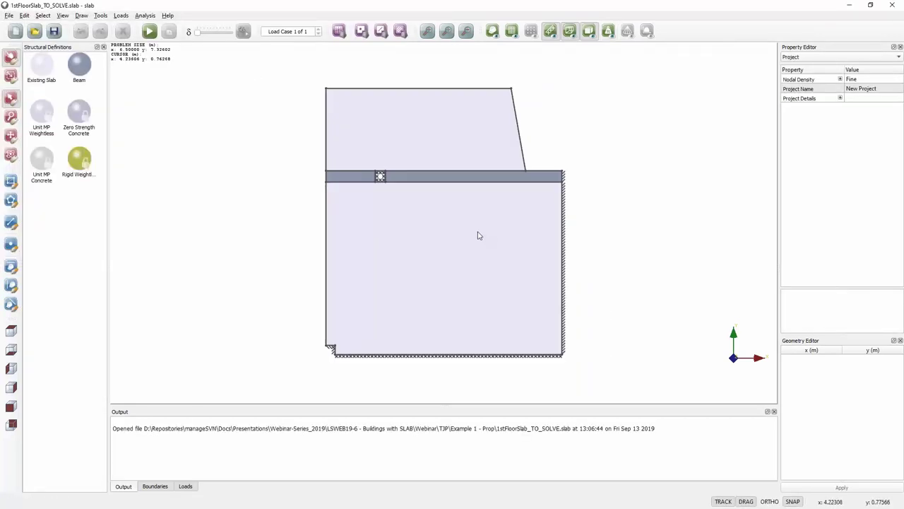
Step: Display the applied loads and examine the line and point loads along the beam strip
{"action": "left_click", "coordinate": [606, 31]}
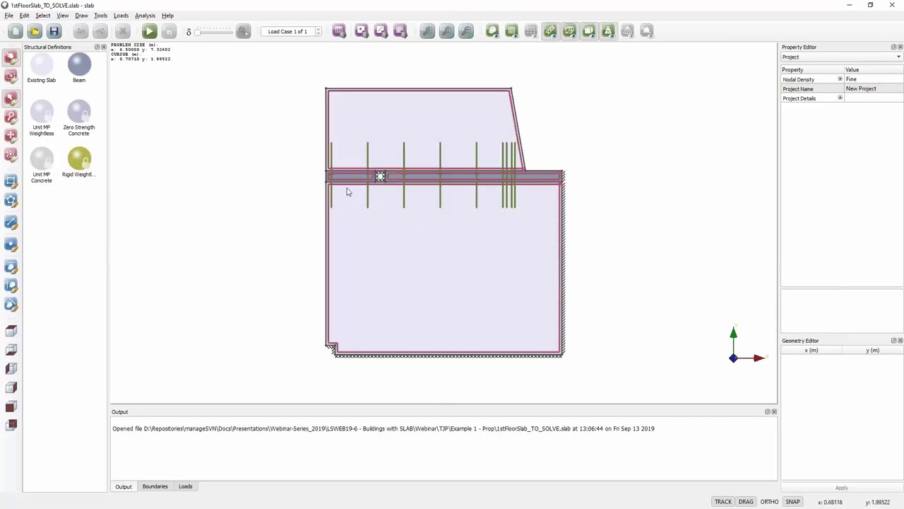
{"action": "scroll", "coordinate": [323, 185], "scroll_direction": "up", "scroll_amount": 5}
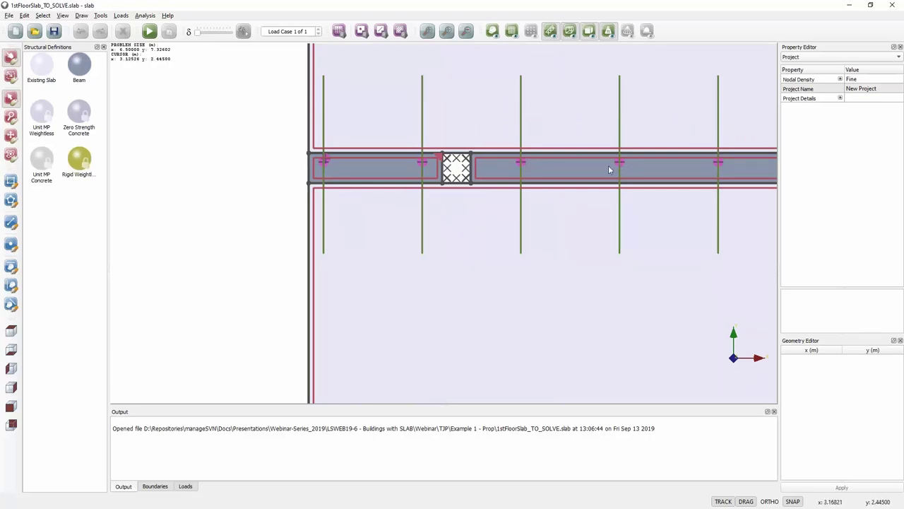
{"action": "scroll", "coordinate": [537, 262], "scroll_direction": "down", "scroll_amount": 2}
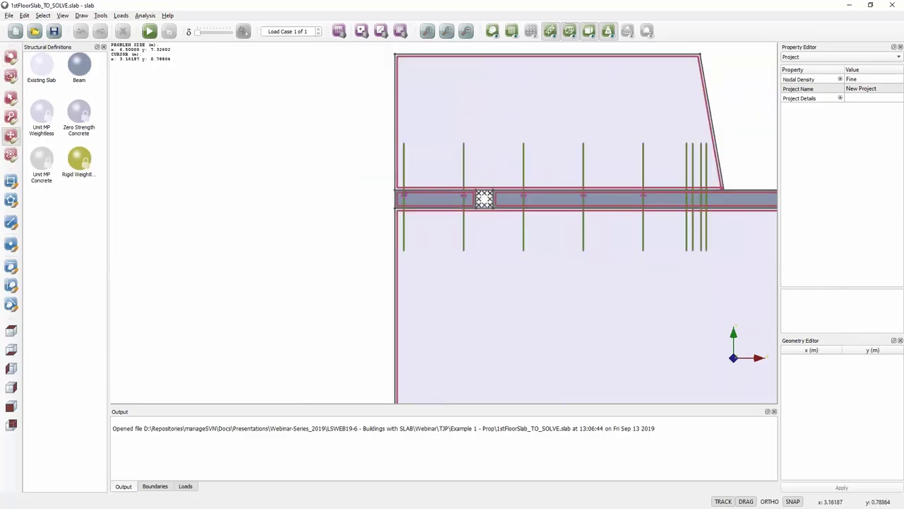
{"action": "left_click_drag", "start_coordinate": [600, 294], "coordinate": [488, 217]}
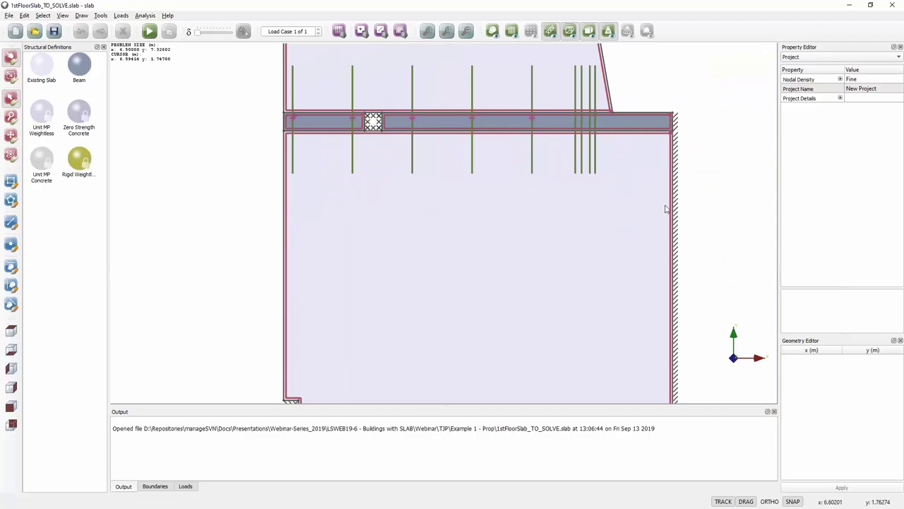
{"action": "scroll", "coordinate": [704, 271], "scroll_direction": "down", "scroll_amount": 2}
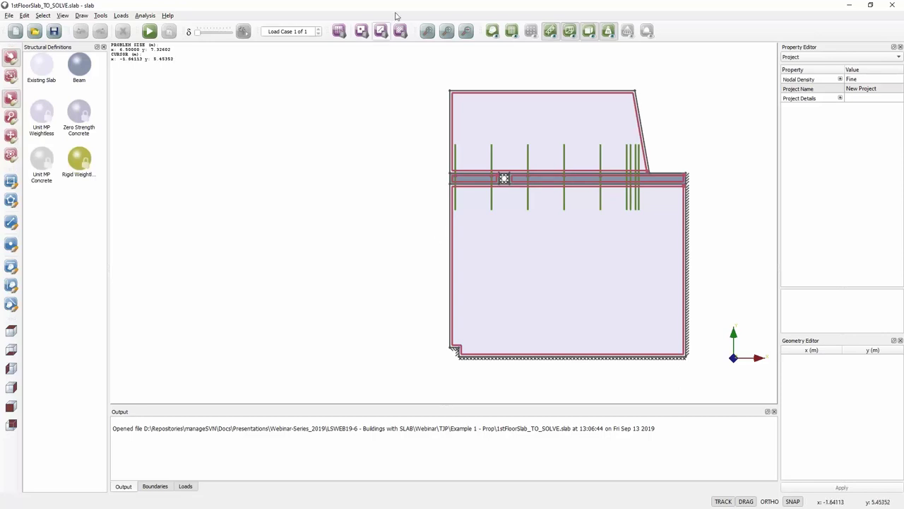
Step: Review the line loads, point loads and ULS partial safety factors of Load Case 1, and close the load case
{"action": "left_click", "coordinate": [341, 34]}
{"action": "scroll", "coordinate": [448, 316], "scroll_direction": "down", "scroll_amount": 5}
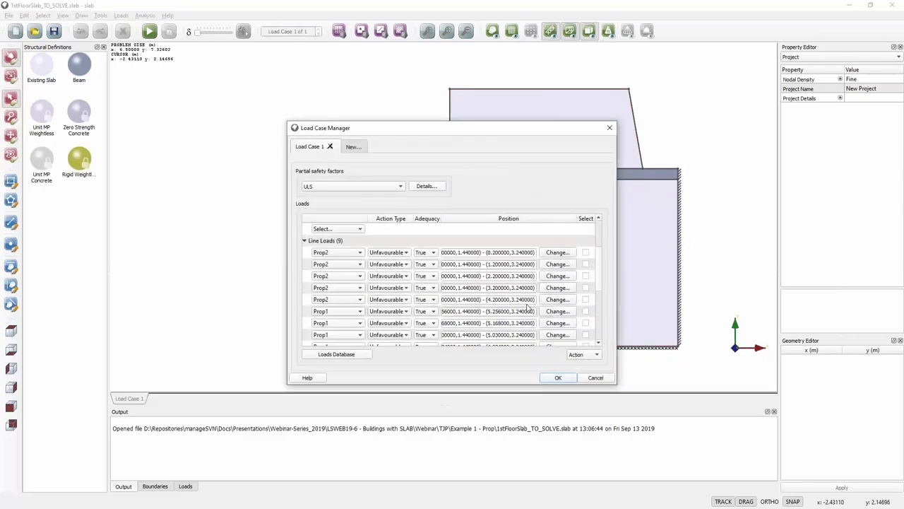
{"action": "scroll", "coordinate": [445, 331], "scroll_direction": "down", "scroll_amount": 4}
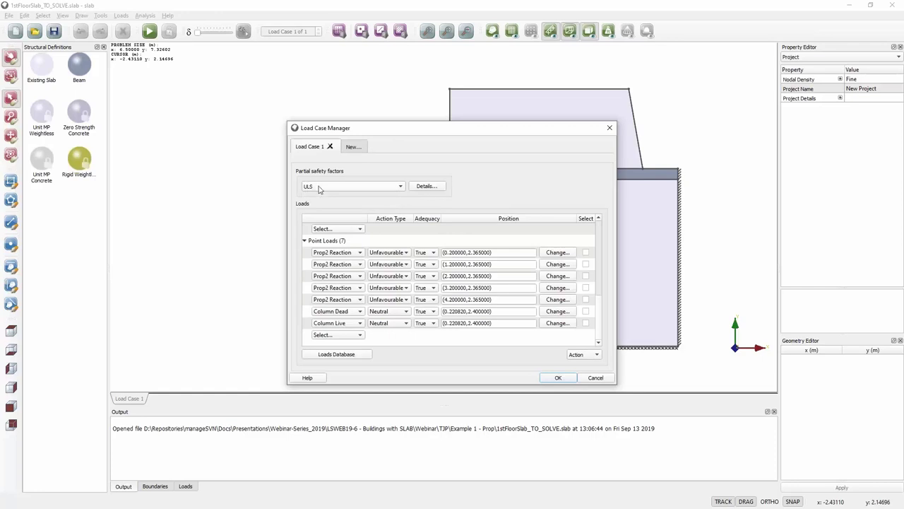
{"action": "left_click", "coordinate": [426, 186]}
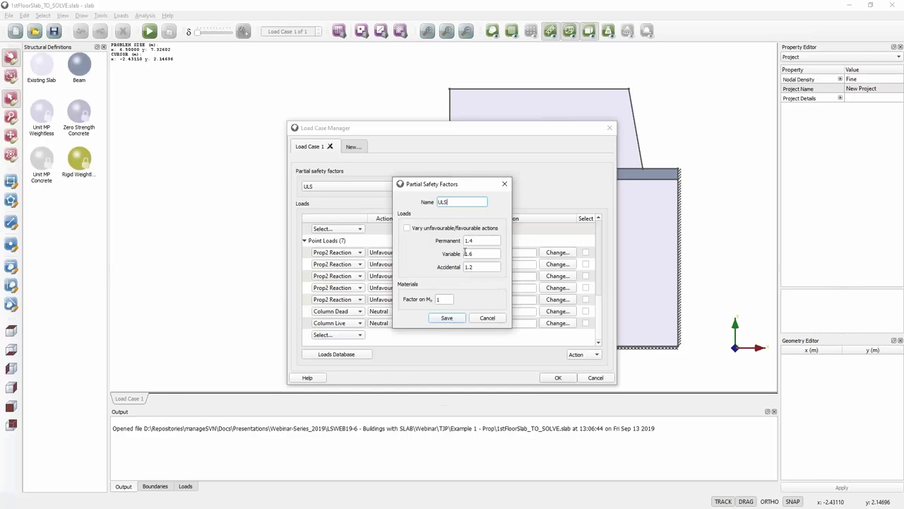
{"action": "left_click", "coordinate": [486, 318]}
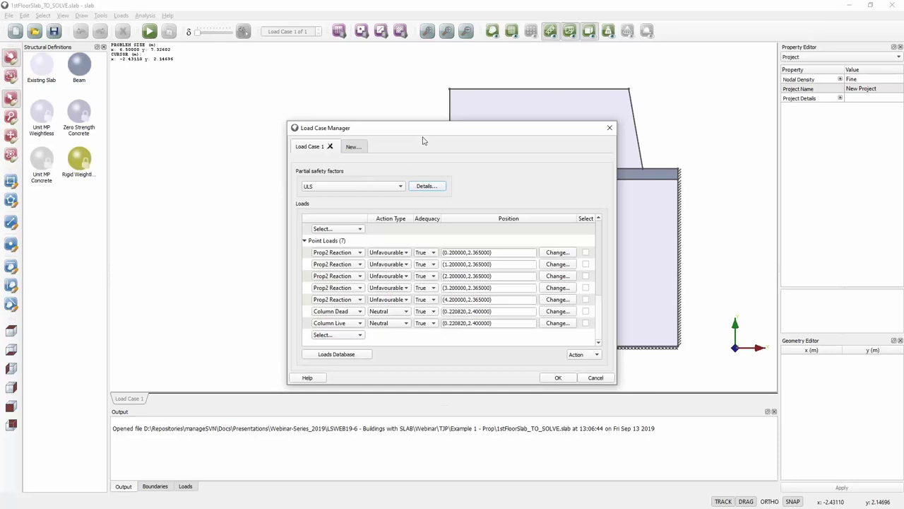
{"action": "left_click_drag", "start_coordinate": [424, 133], "coordinate": [423, 101]}
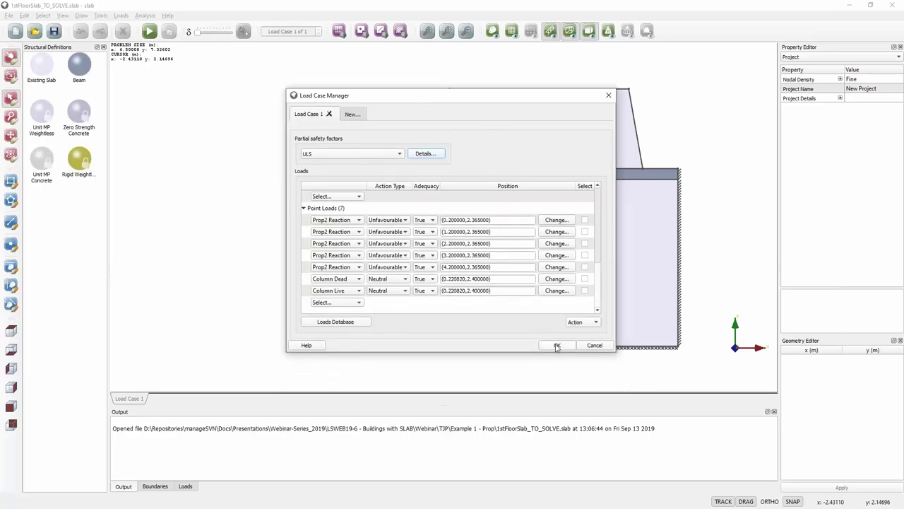
{"action": "left_click", "coordinate": [557, 345]}
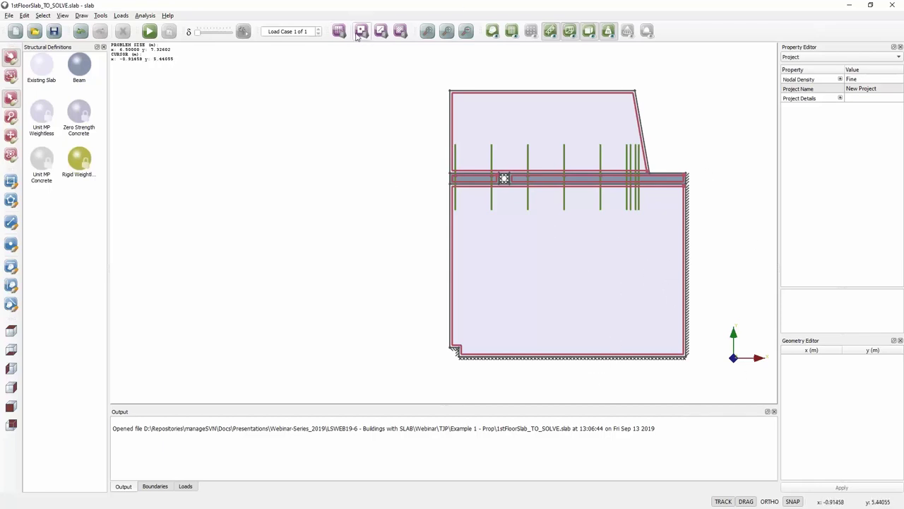
Step: Solve the slab model and reduce the displacement magnification of the collapse mechanism to its minimum
{"action": "left_click", "coordinate": [427, 30]}
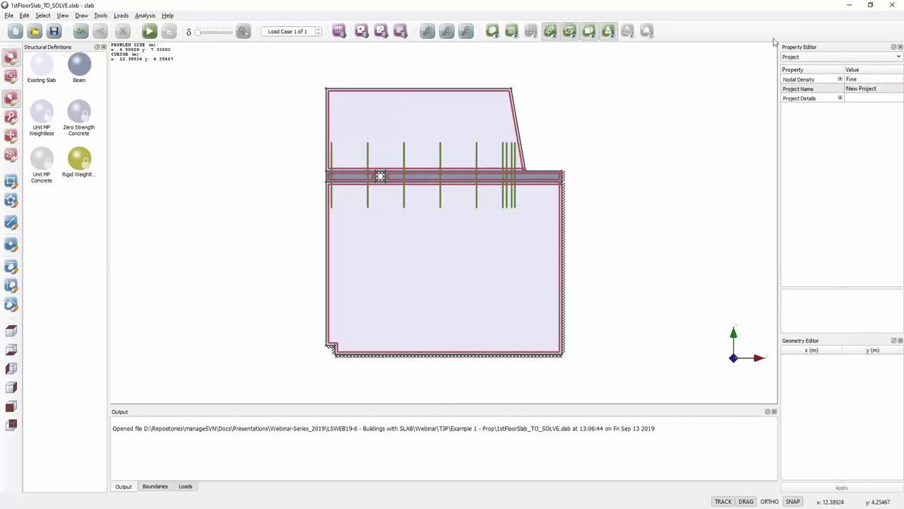
{"action": "left_click", "coordinate": [149, 32]}
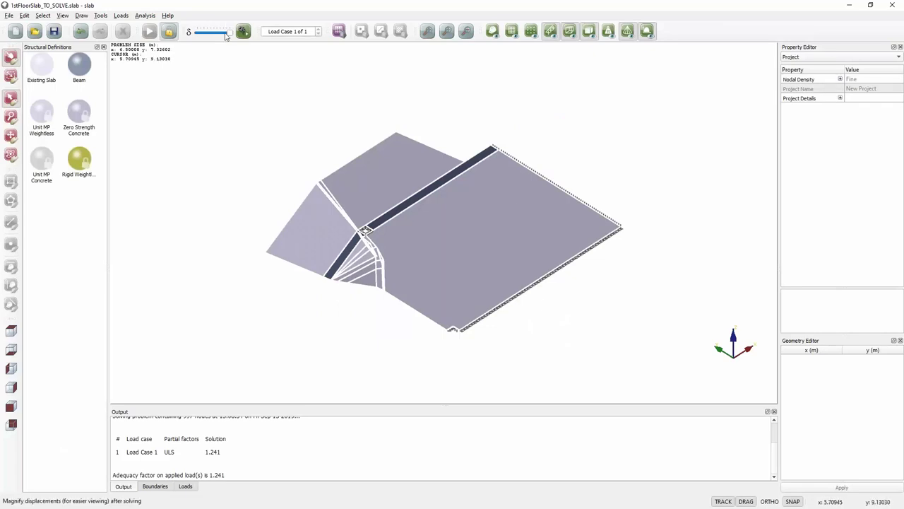
{"action": "left_click_drag", "start_coordinate": [229, 32], "coordinate": [200, 34]}
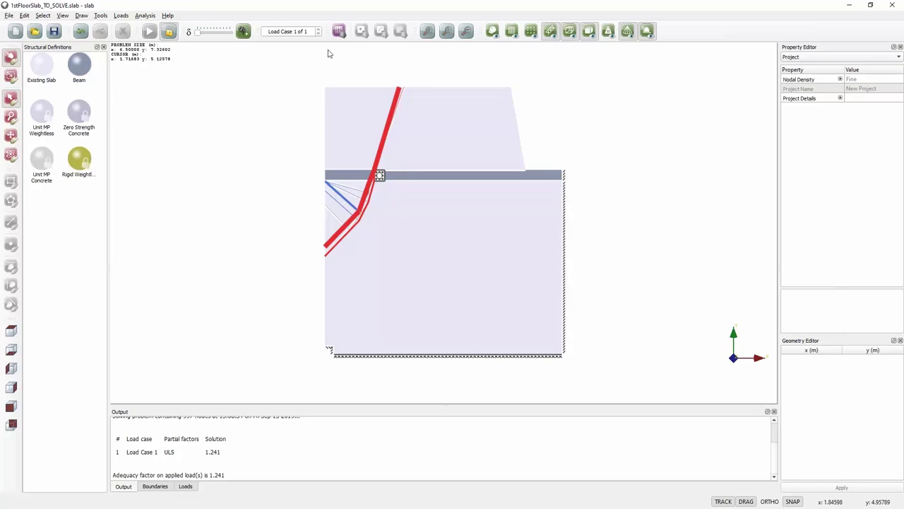
Step: Generate the analysis report for Load Case 1 (Critical - current) with all sections included
{"action": "left_click", "coordinate": [143, 17]}
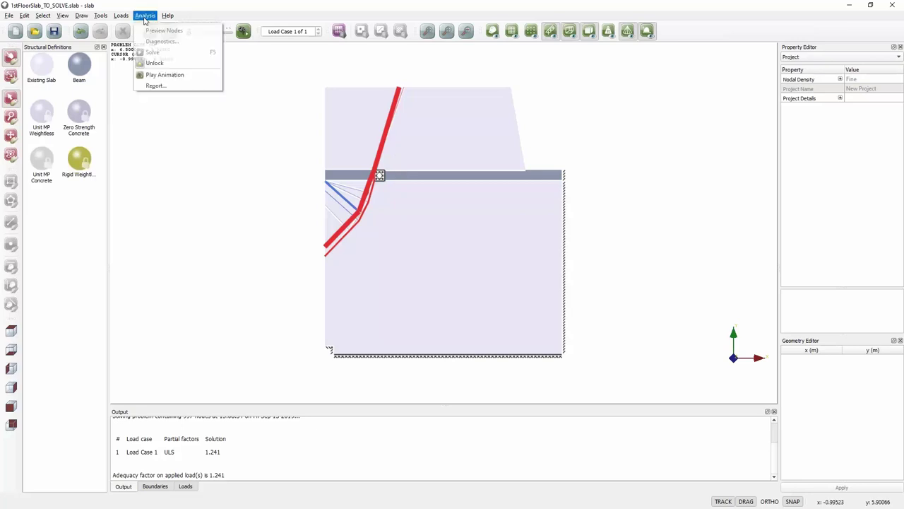
{"action": "left_click", "coordinate": [154, 86]}
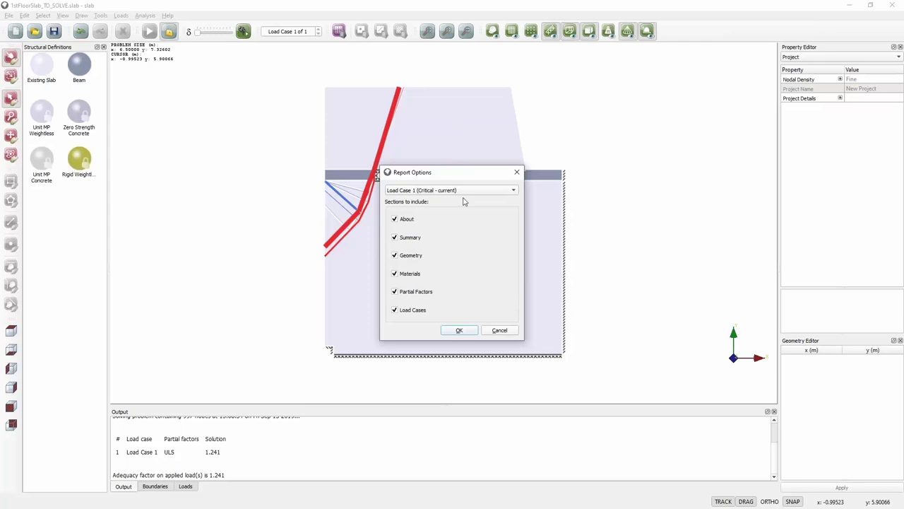
{"action": "left_click", "coordinate": [460, 331]}
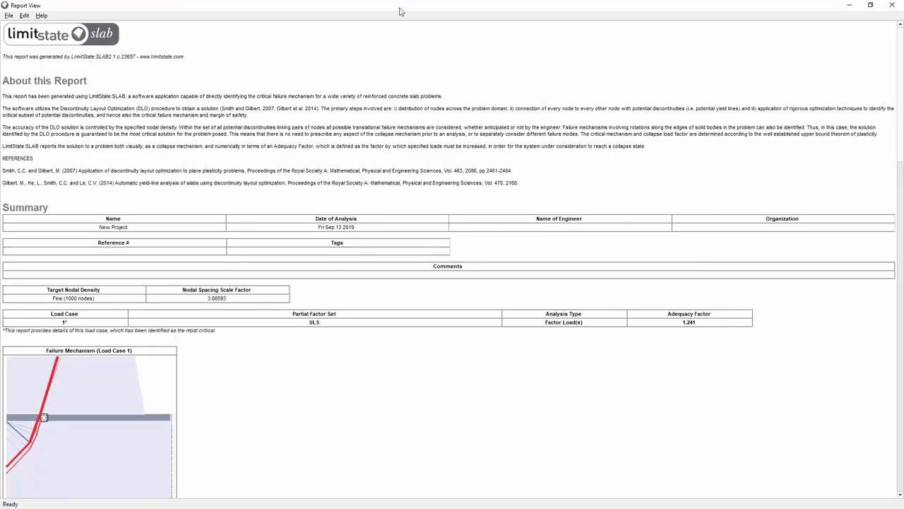
Step: Resize the report window over the model and examine the report's adequacy factor, failure mechanism and geometry sections
{"action": "double_click", "coordinate": [398, 10]}
{"action": "left_click_drag", "start_coordinate": [438, 7], "coordinate": [449, 48]}
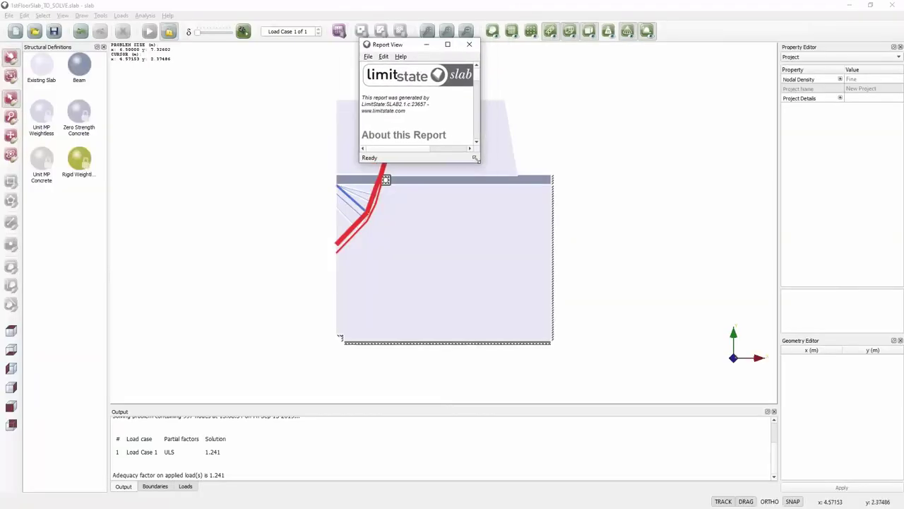
{"action": "left_click_drag", "start_coordinate": [477, 160], "coordinate": [810, 465]}
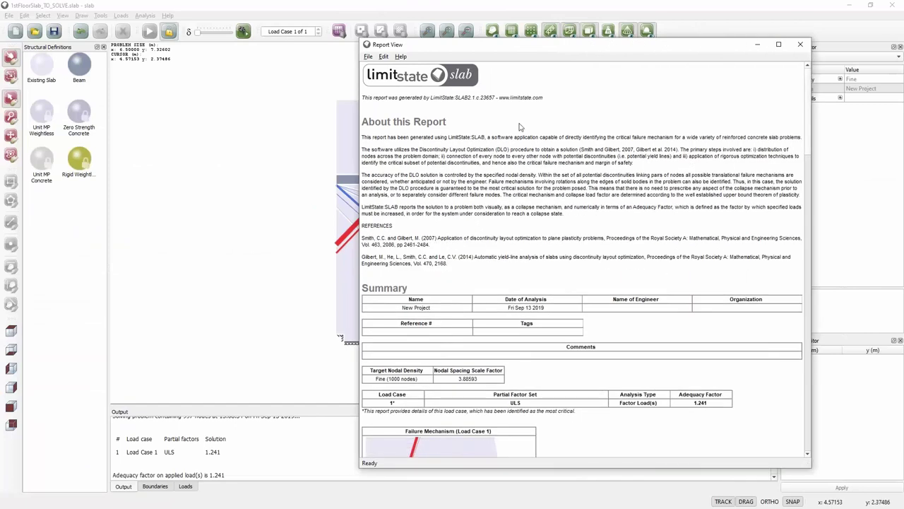
{"action": "scroll", "coordinate": [629, 240], "scroll_direction": "down", "scroll_amount": 2}
{"action": "scroll", "coordinate": [620, 269], "scroll_direction": "down", "scroll_amount": 1}
{"action": "scroll", "coordinate": [605, 300], "scroll_direction": "down", "scroll_amount": 3}
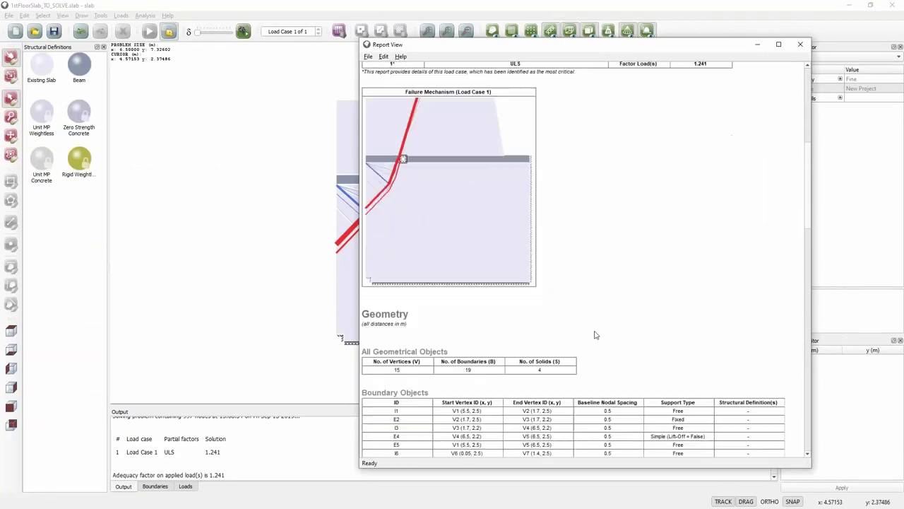
{"action": "scroll", "coordinate": [593, 290], "scroll_direction": "up", "scroll_amount": 1}
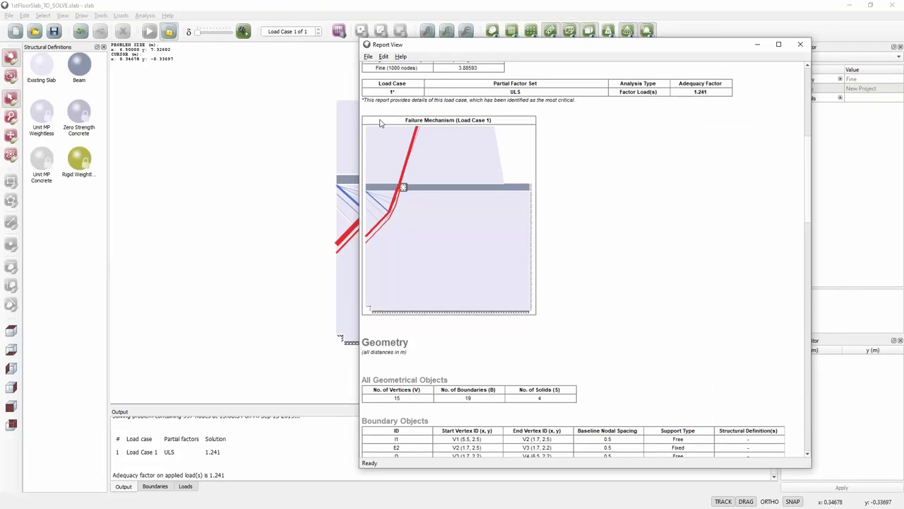
{"action": "scroll", "coordinate": [603, 200], "scroll_direction": "up", "scroll_amount": 3}
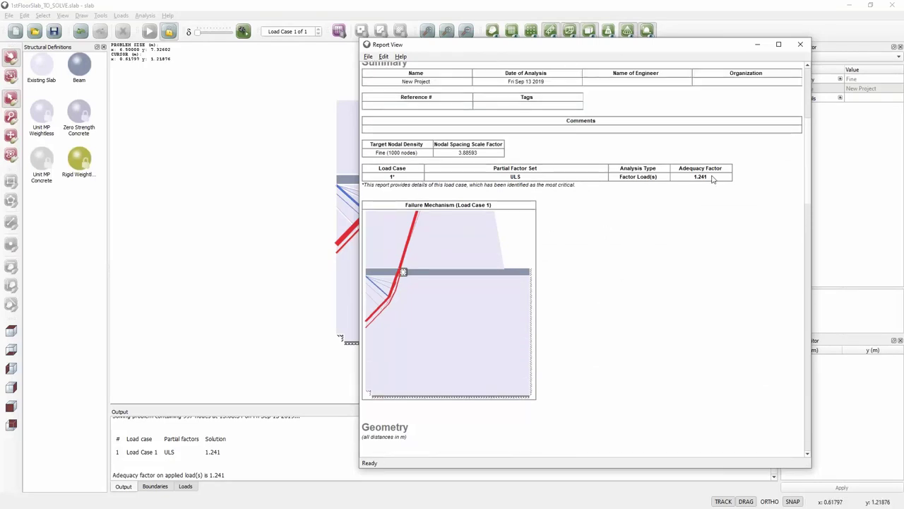
Step: Examine the report's introduction, summary, boundary and solid object tables and failure mechanism, and close the report
{"action": "scroll", "coordinate": [698, 236], "scroll_direction": "up", "scroll_amount": 8}
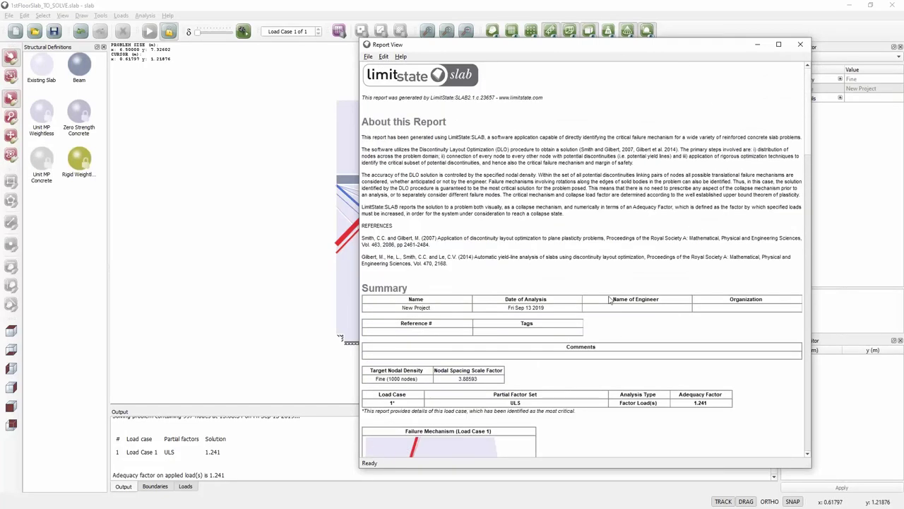
{"action": "scroll", "coordinate": [657, 266], "scroll_direction": "down", "scroll_amount": 15}
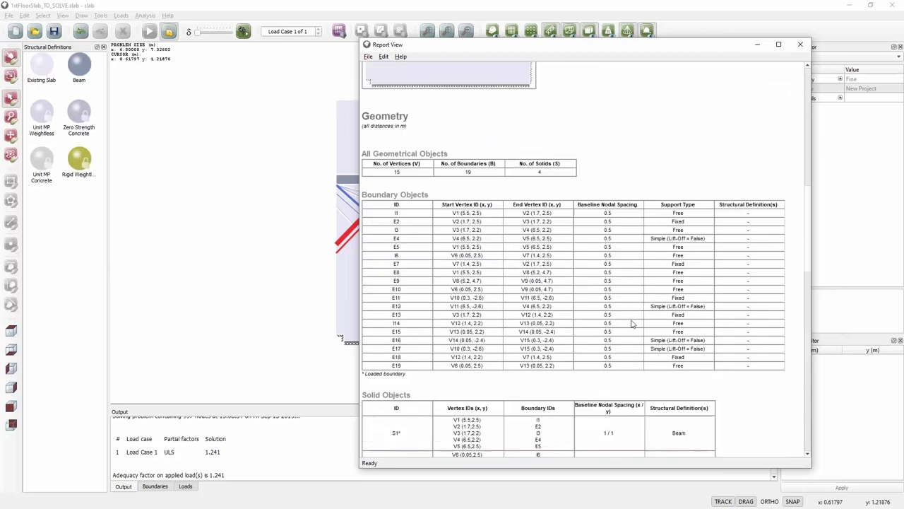
{"action": "scroll", "coordinate": [777, 277], "scroll_direction": "up", "scroll_amount": 8}
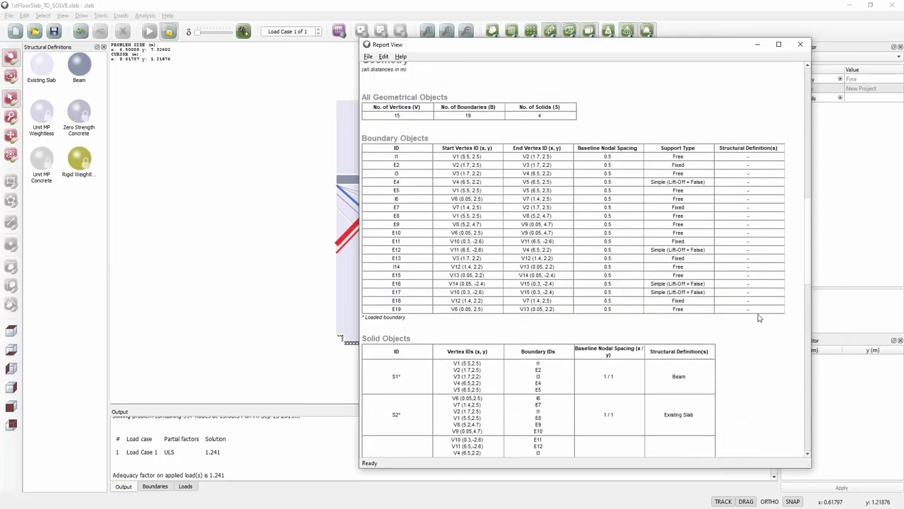
{"action": "scroll", "coordinate": [777, 277], "scroll_direction": "up", "scroll_amount": 9}
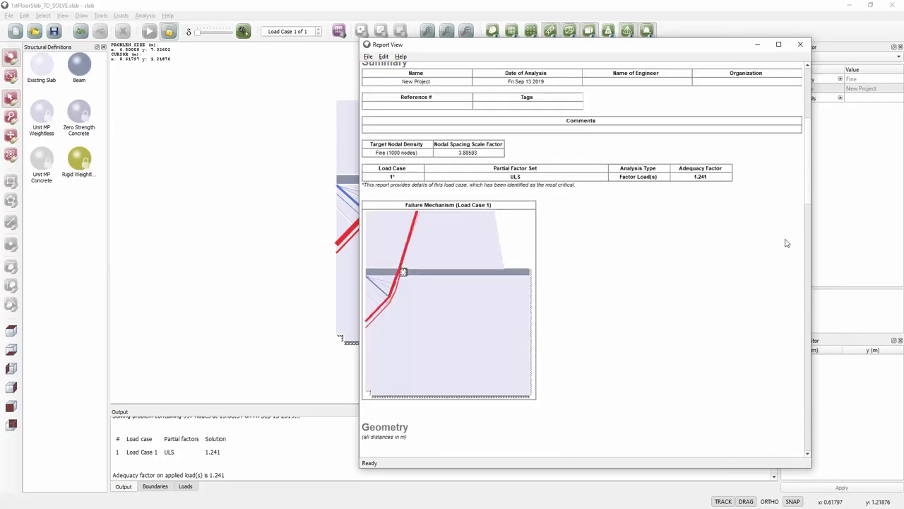
{"action": "left_click", "coordinate": [801, 45]}
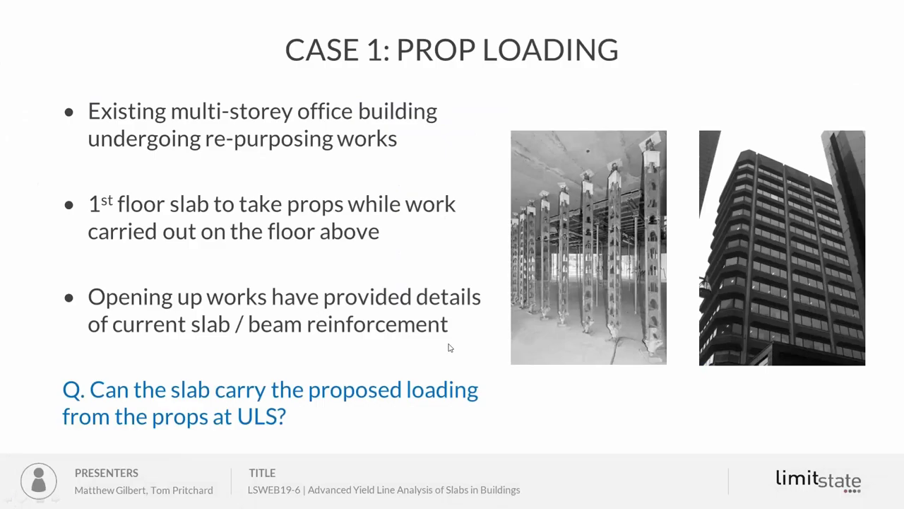
{"action": "left_click", "coordinate": [449, 347]}
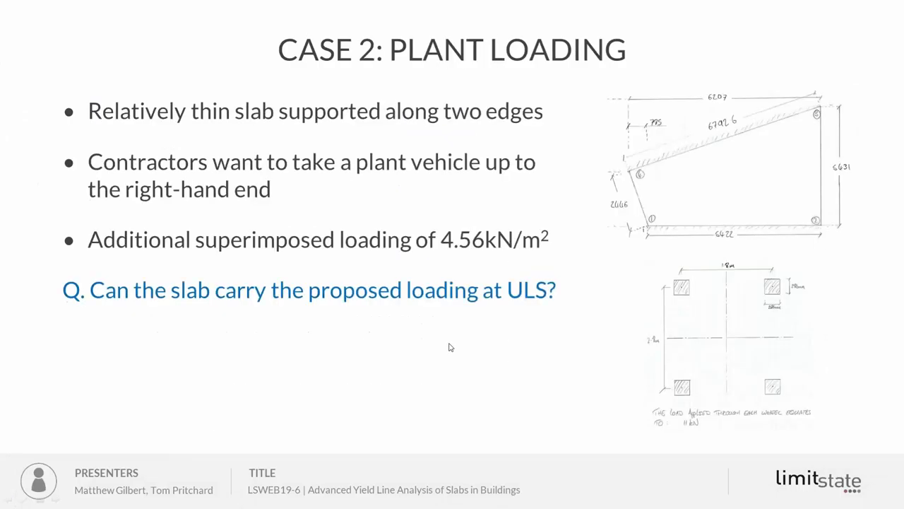
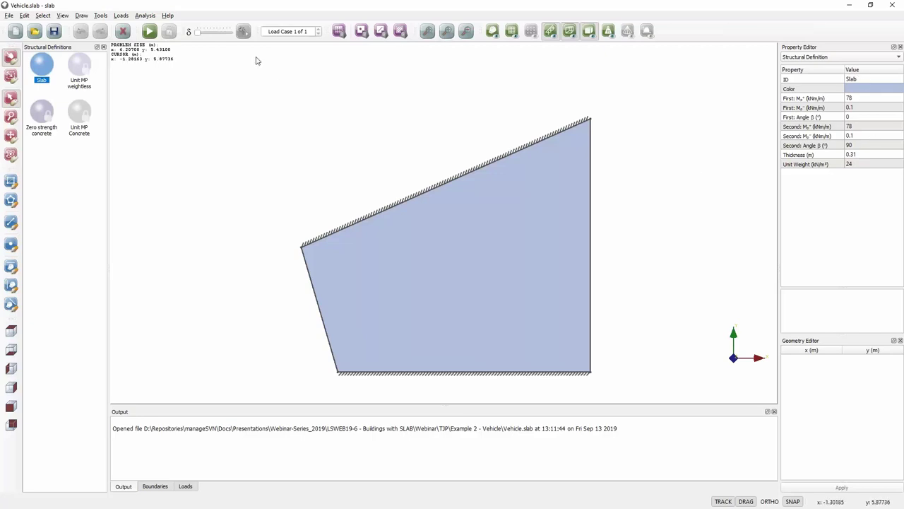
Step: Display the applied loads on the vehicle slab and open the load case manager, moving its window off the model's left part
{"action": "left_click", "coordinate": [610, 33]}
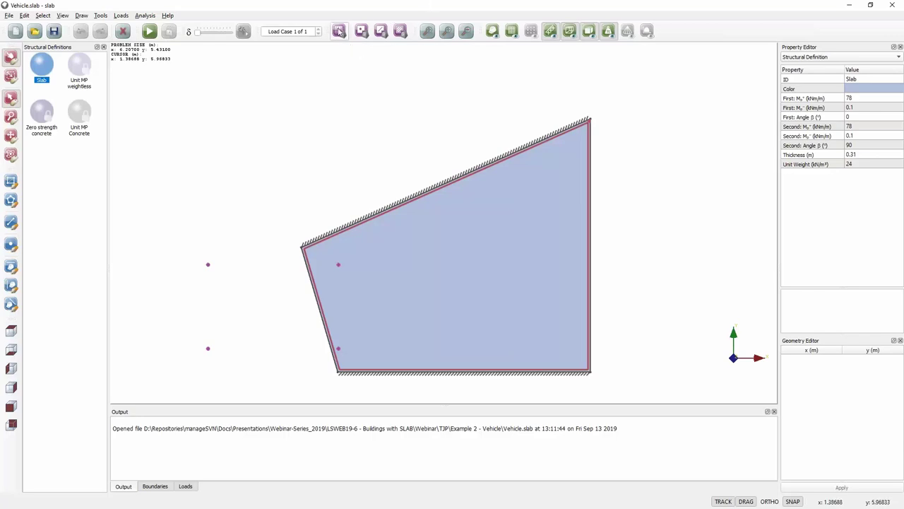
{"action": "left_click", "coordinate": [339, 30]}
{"action": "left_click_drag", "start_coordinate": [396, 129], "coordinate": [417, 101]}
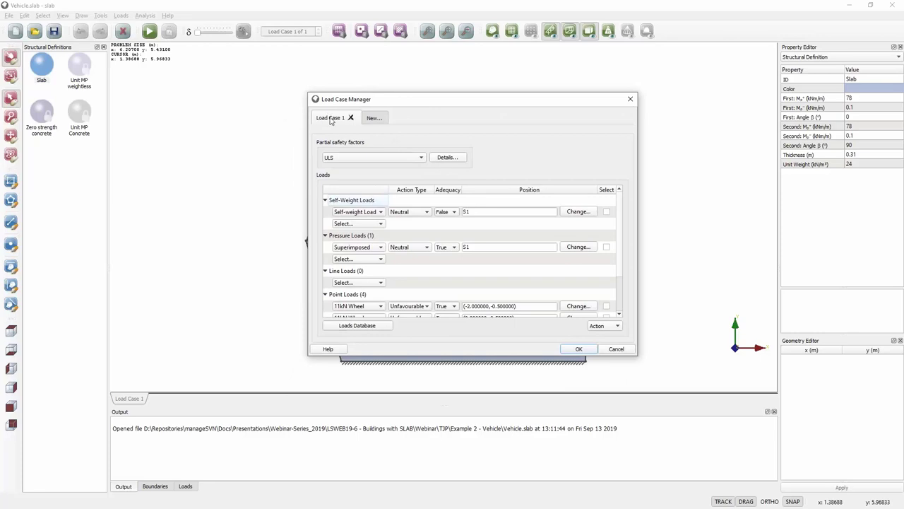
{"action": "left_click_drag", "start_coordinate": [385, 101], "coordinate": [408, 90]}
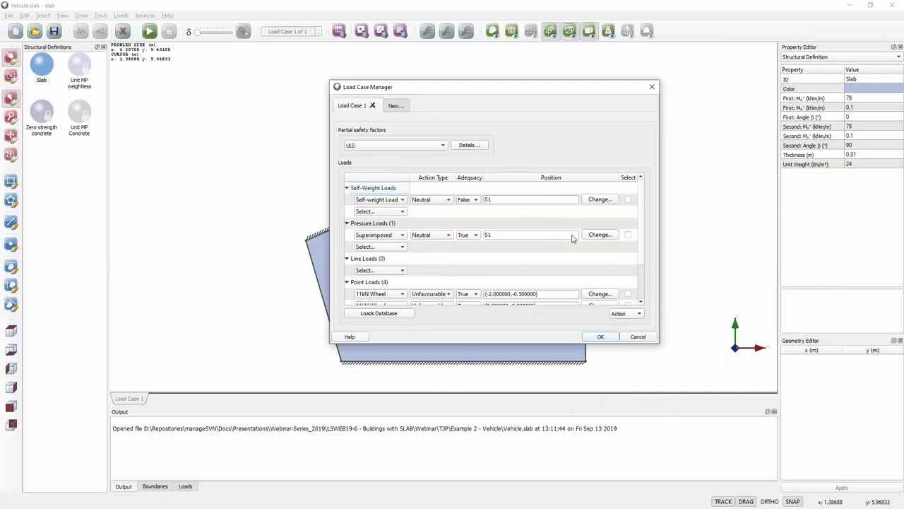
Step: Mark the self-weight load, the Superimposed pressure load and all four 11kN Wheel point loads of Load Case 1 for copying
{"action": "left_click", "coordinate": [629, 200]}
{"action": "left_click", "coordinate": [628, 235]}
{"action": "scroll", "coordinate": [630, 263], "scroll_direction": "down", "scroll_amount": 2}
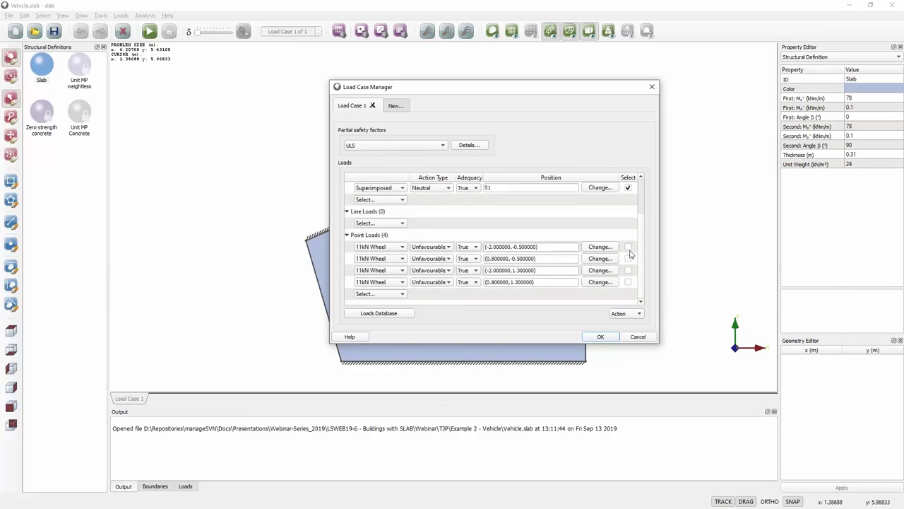
{"action": "left_click", "coordinate": [628, 247]}
{"action": "left_click", "coordinate": [628, 259]}
{"action": "left_click", "coordinate": [628, 270]}
{"action": "left_click", "coordinate": [628, 282]}
{"action": "scroll", "coordinate": [628, 282], "scroll_direction": "up", "scroll_amount": 2}
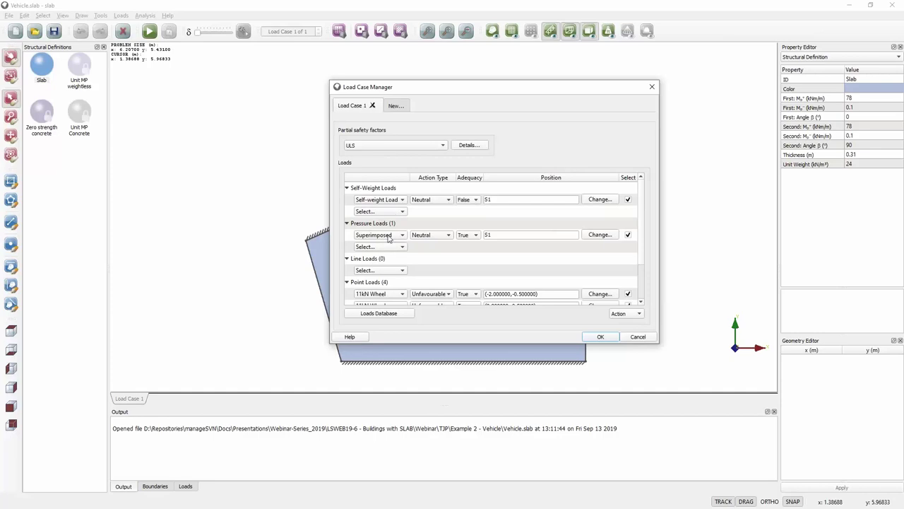
Step: Copy the marked loads into 6 new load cases with offsets of 1 m in x and 0 m in y, and accept the load cases
{"action": "scroll", "coordinate": [519, 256], "scroll_direction": "down", "scroll_amount": 1}
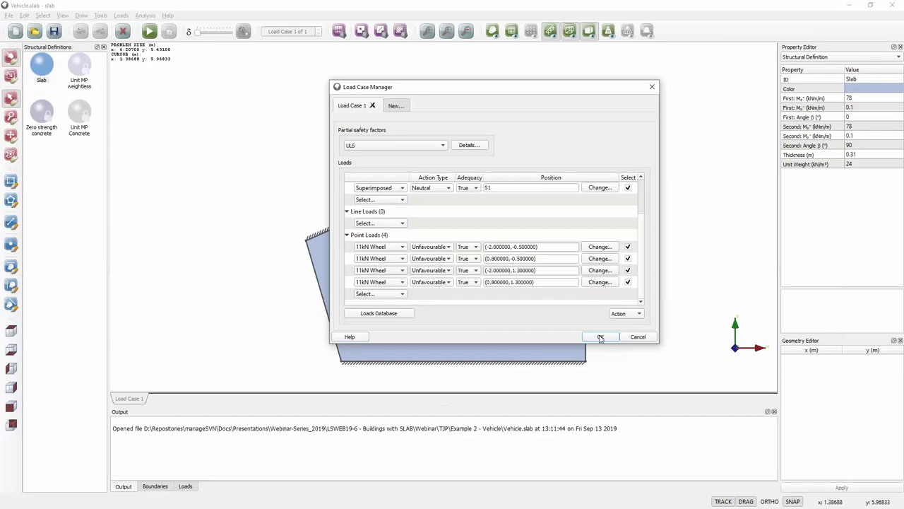
{"action": "left_click", "coordinate": [640, 315]}
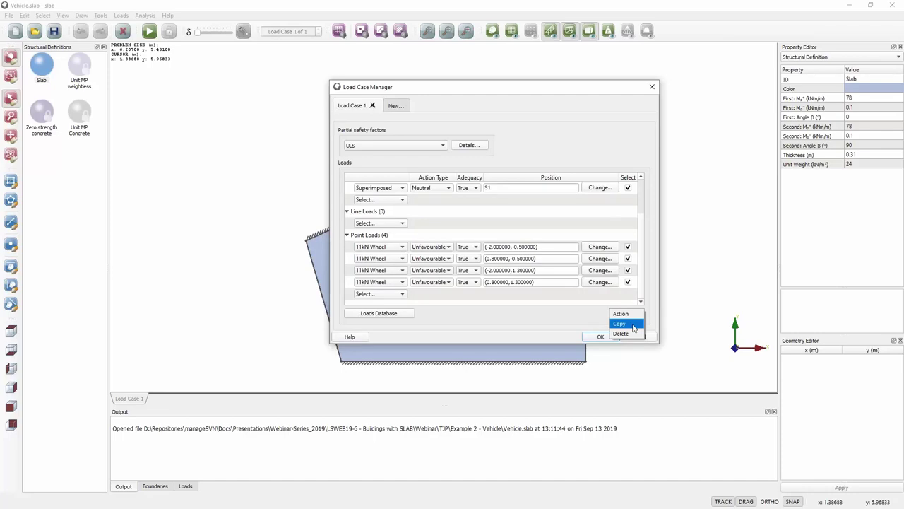
{"action": "left_click", "coordinate": [634, 326]}
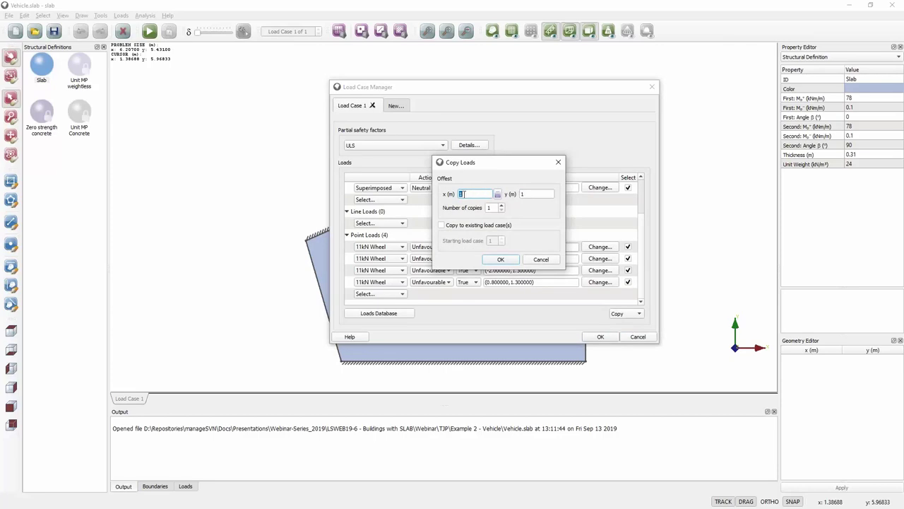
{"action": "left_click", "coordinate": [524, 194]}
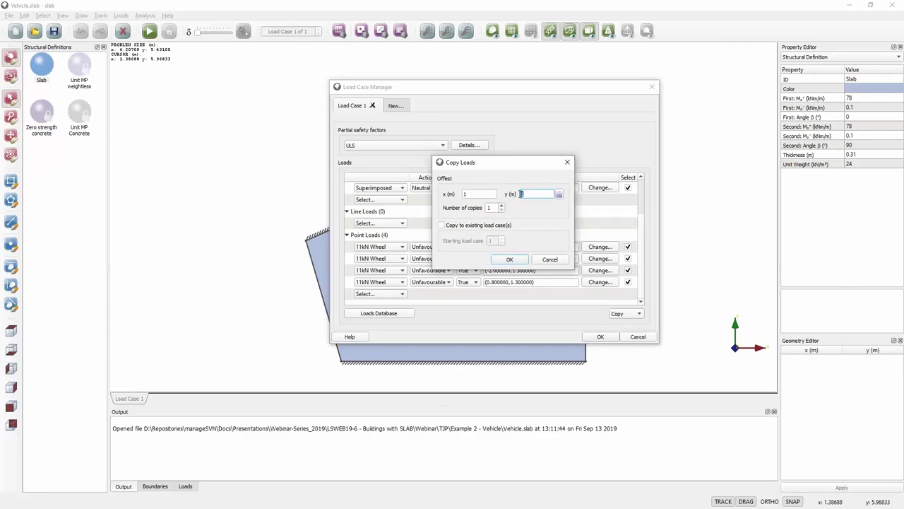
{"action": "type", "text": "0"}
{"action": "left_click", "coordinate": [472, 194]}
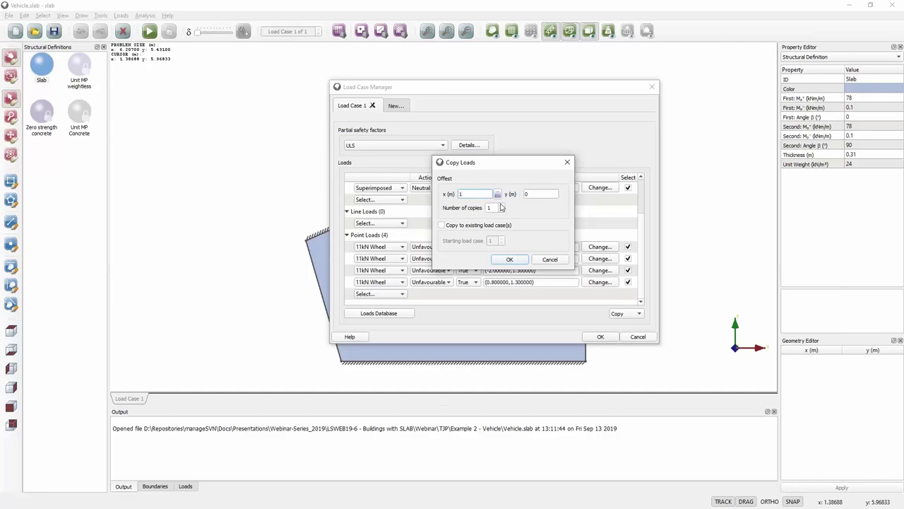
{"action": "left_click", "coordinate": [501, 205]}
{"action": "left_click", "coordinate": [501, 203]}
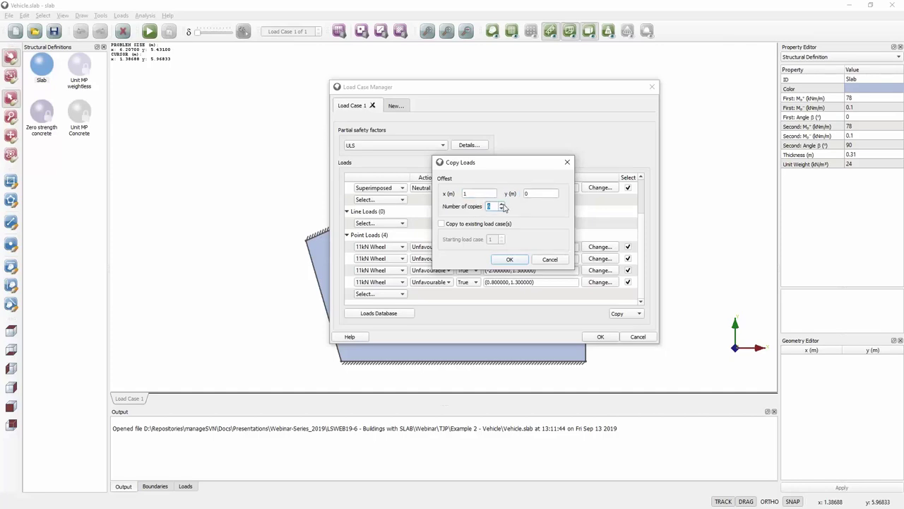
{"action": "type", "text": "6"}
{"action": "left_click", "coordinate": [509, 259]}
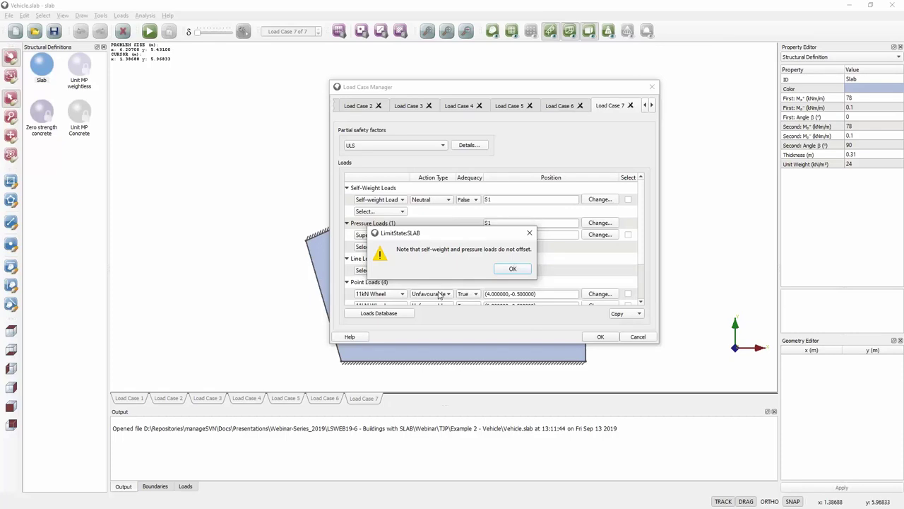
{"action": "left_click", "coordinate": [512, 269]}
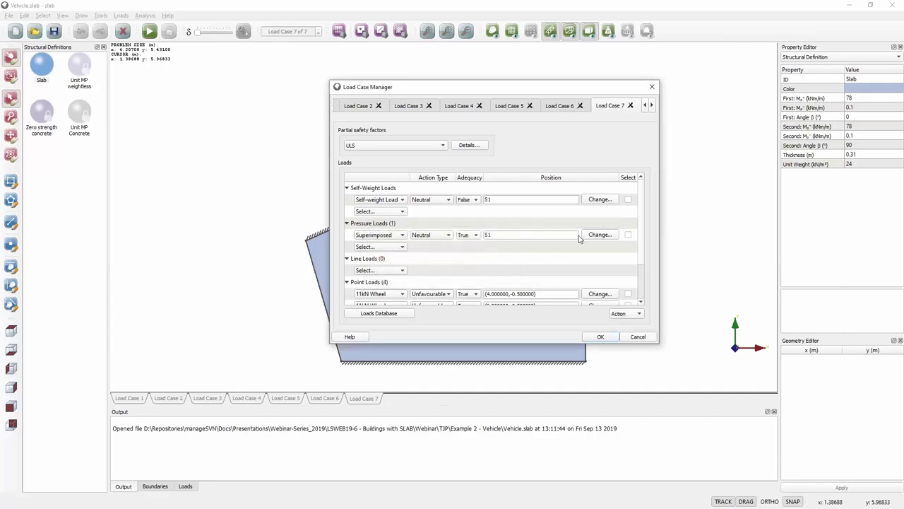
{"action": "left_click", "coordinate": [600, 337]}
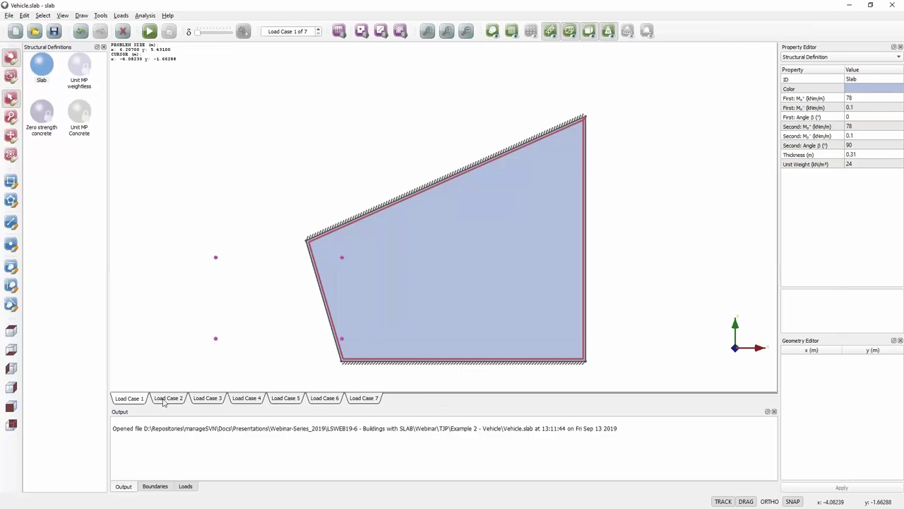
Step: Step through Load Cases 1 to 7 and back to Load Case 1 to check the wheel positions across the slab
{"action": "left_click", "coordinate": [318, 31]}
{"action": "left_click", "coordinate": [319, 33]}
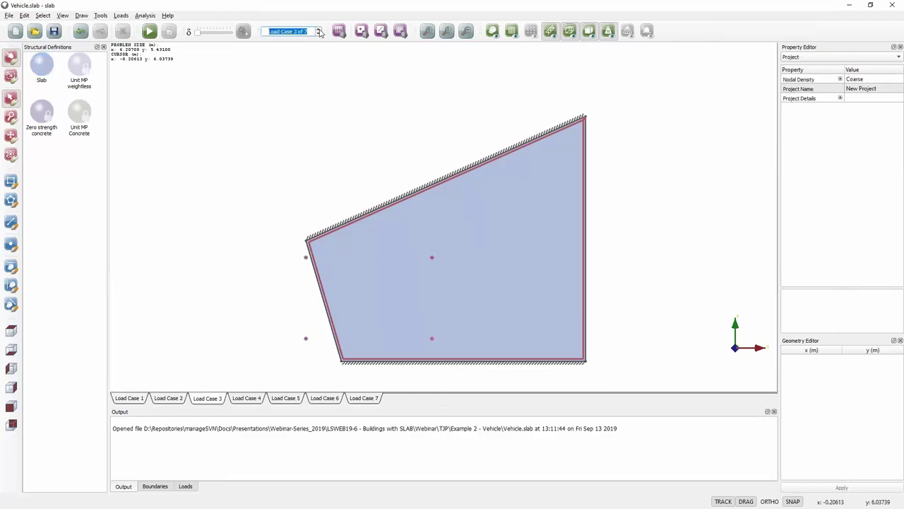
{"action": "left_click", "coordinate": [319, 34]}
{"action": "left_click", "coordinate": [318, 34]}
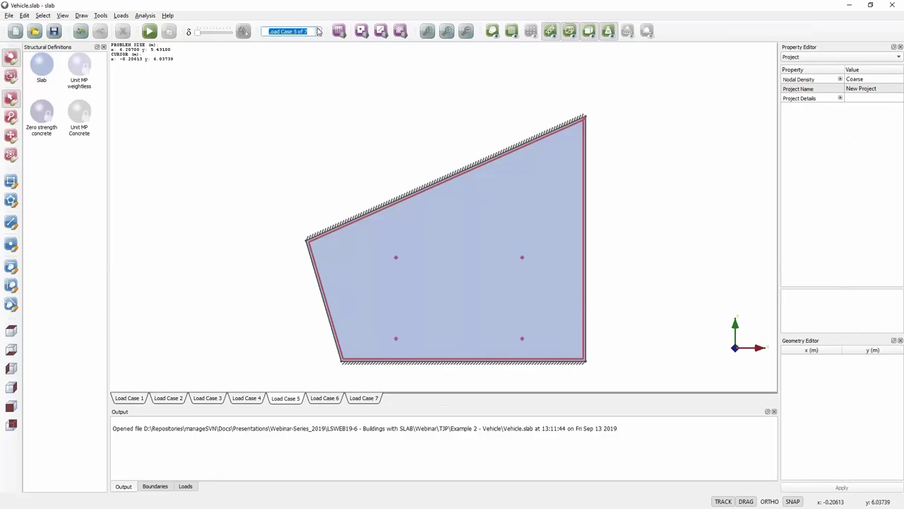
{"action": "left_click", "coordinate": [318, 31]}
{"action": "left_click", "coordinate": [319, 31]}
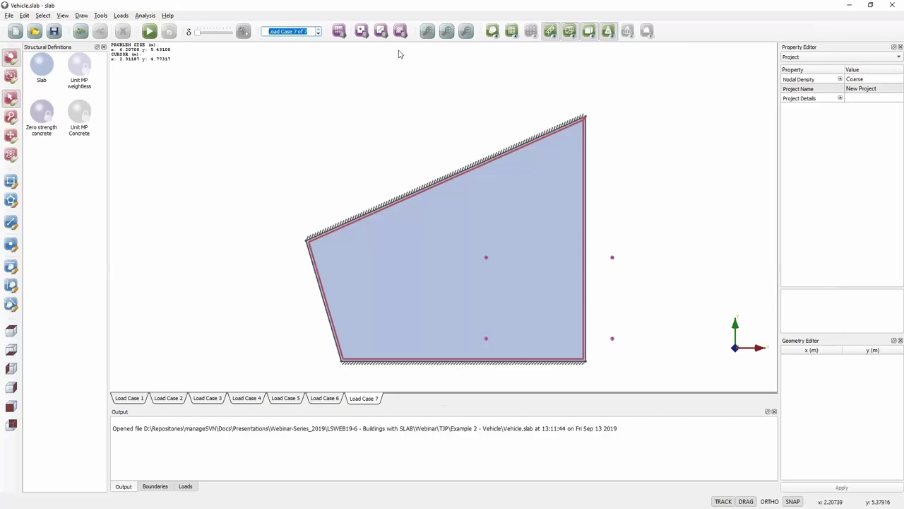
{"action": "left_click", "coordinate": [319, 35]}
{"action": "left_click", "coordinate": [318, 34]}
{"action": "left_click", "coordinate": [318, 35]}
{"action": "left_click", "coordinate": [318, 35]}
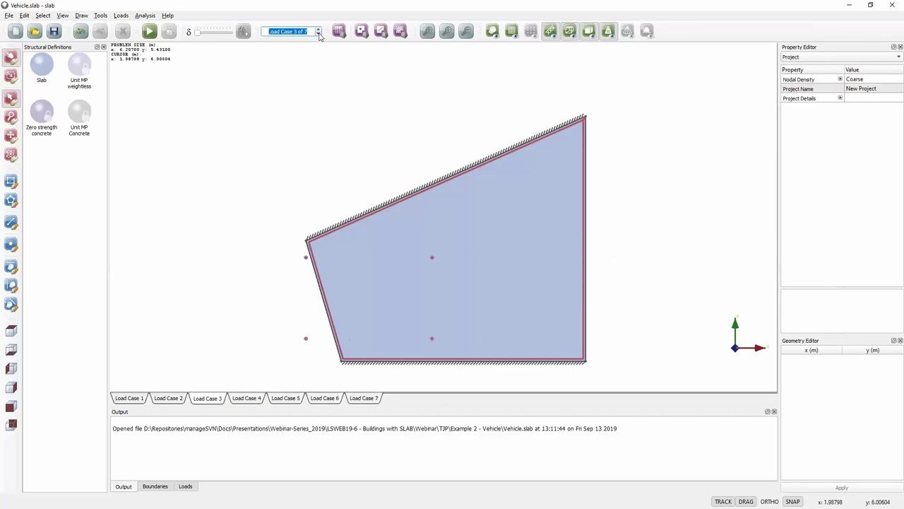
{"action": "left_click", "coordinate": [318, 35]}
{"action": "left_click", "coordinate": [319, 34]}
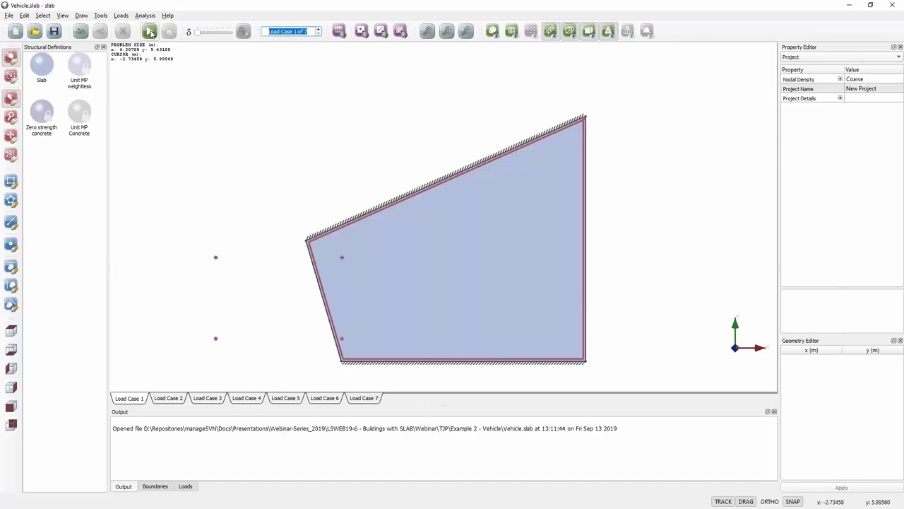
Step: Solve all load cases despite the diagnostics warning, and reduce the displacement magnification of the collapse mechanism to its minimum
{"action": "left_click", "coordinate": [149, 32]}
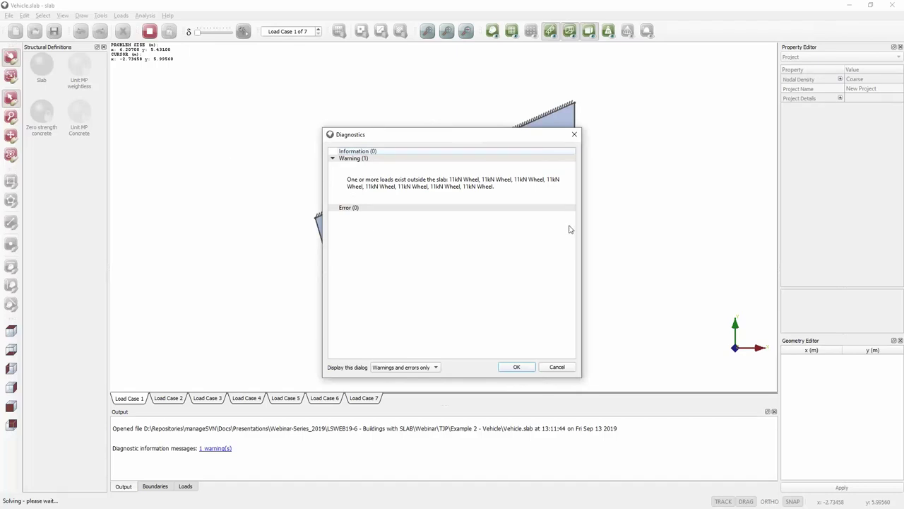
{"action": "left_click", "coordinate": [518, 367]}
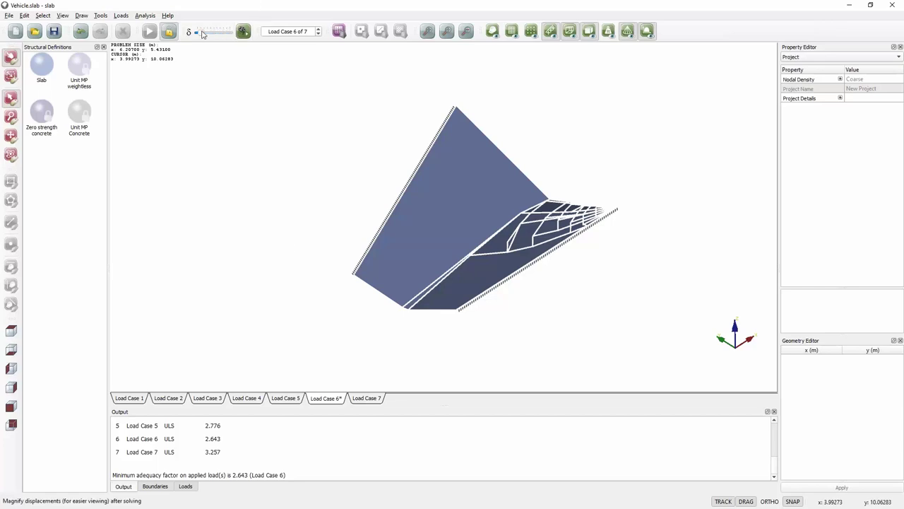
{"action": "left_click", "coordinate": [203, 34]}
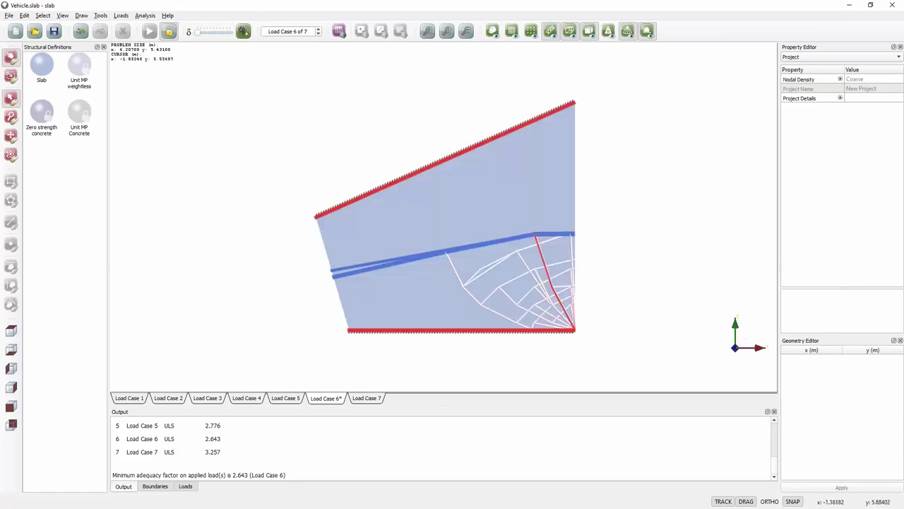
Step: Go back from Load Case 6 to Load Case 1 and display the loads over its yield-line pattern
{"action": "left_click", "coordinate": [318, 35]}
{"action": "left_click", "coordinate": [318, 34]}
{"action": "left_click", "coordinate": [318, 35]}
{"action": "left_click", "coordinate": [318, 35]}
{"action": "left_click", "coordinate": [317, 34]}
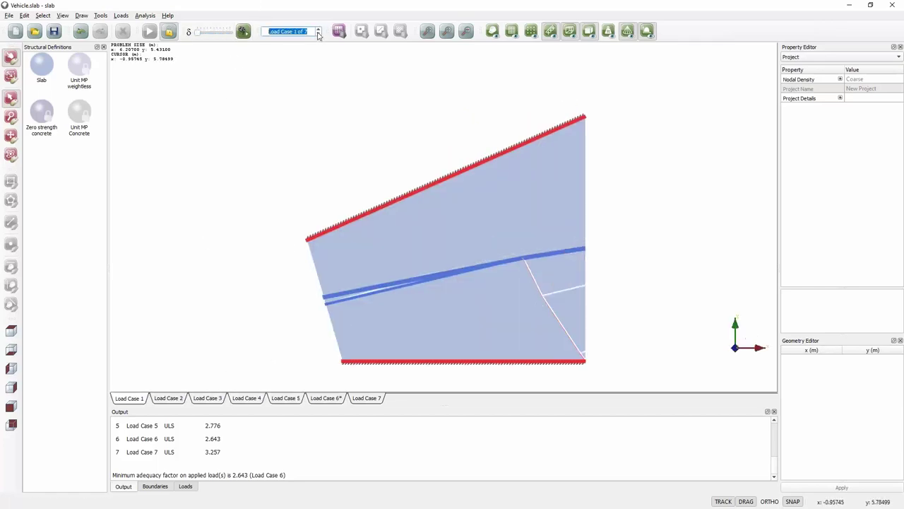
{"action": "left_click", "coordinate": [608, 35]}
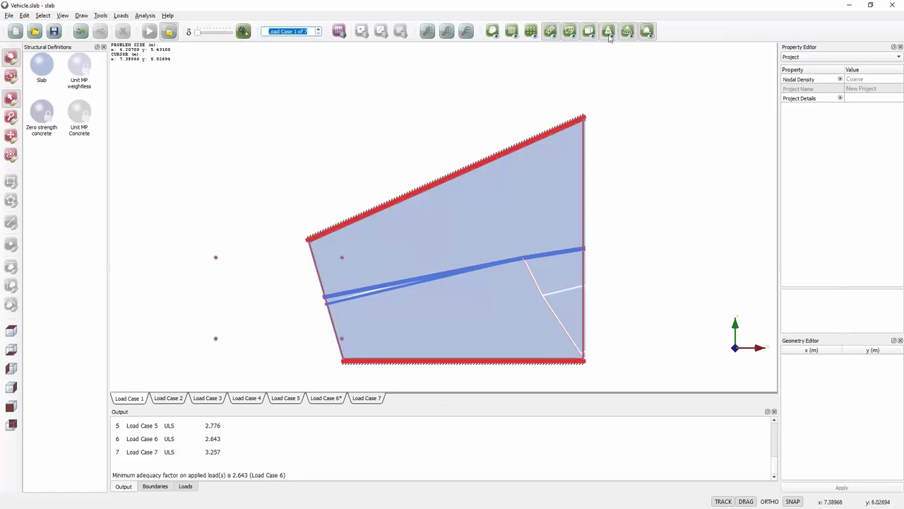
Step: Step forward to Load Case 7 and back to Load Case 4, comparing the yield-line pattern with the wheel positions
{"action": "left_click", "coordinate": [319, 30]}
{"action": "left_click", "coordinate": [318, 30]}
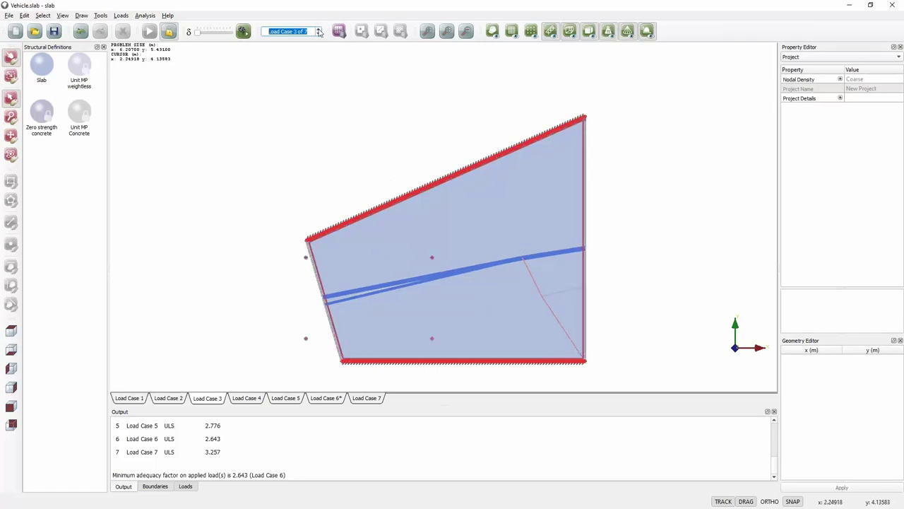
{"action": "left_click", "coordinate": [319, 30]}
{"action": "left_click", "coordinate": [319, 30]}
{"action": "left_click", "coordinate": [318, 30]}
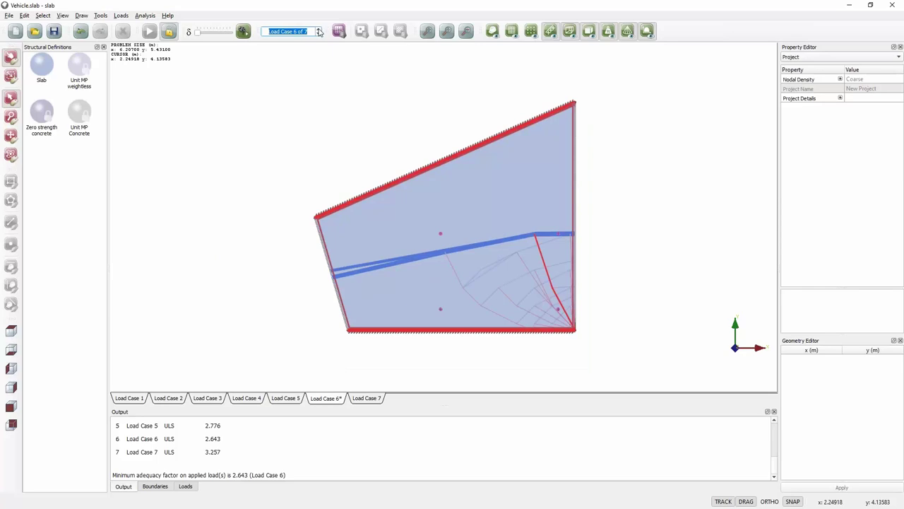
{"action": "left_click", "coordinate": [319, 30]}
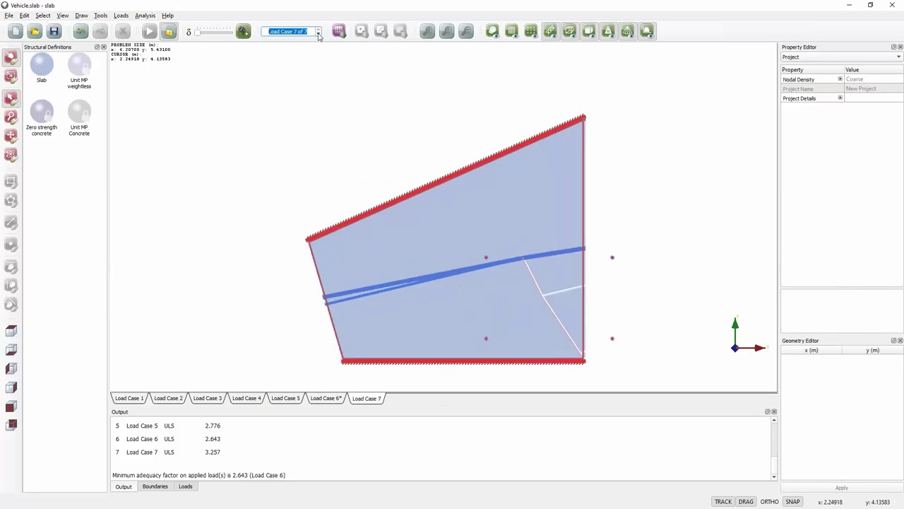
{"action": "left_click", "coordinate": [319, 34]}
{"action": "left_click", "coordinate": [319, 34]}
{"action": "left_click", "coordinate": [319, 34]}
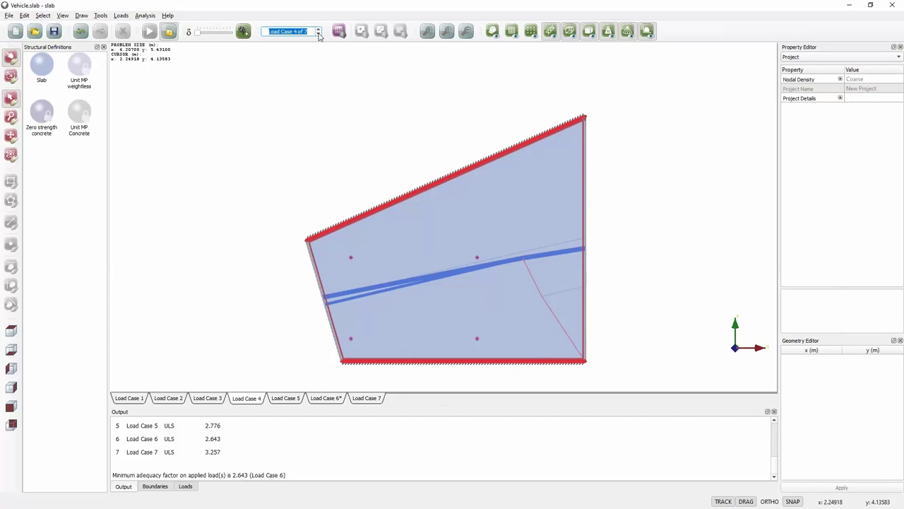
Step: Display the critical Load Case 6 and highlight its ULS adequacy factor in the solve output to compare it with the other load cases
{"action": "left_click", "coordinate": [273, 441]}
{"action": "scroll", "coordinate": [269, 443], "scroll_direction": "up", "scroll_amount": 1}
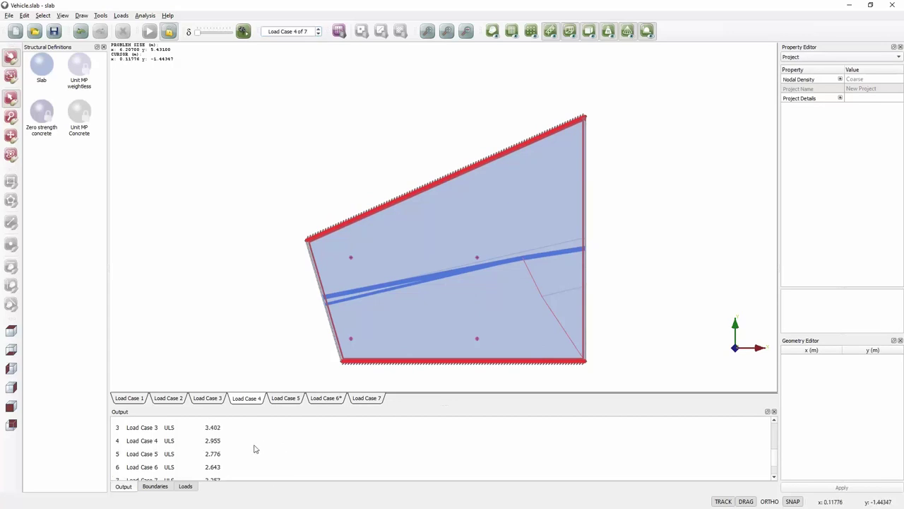
{"action": "left_click", "coordinate": [327, 399]}
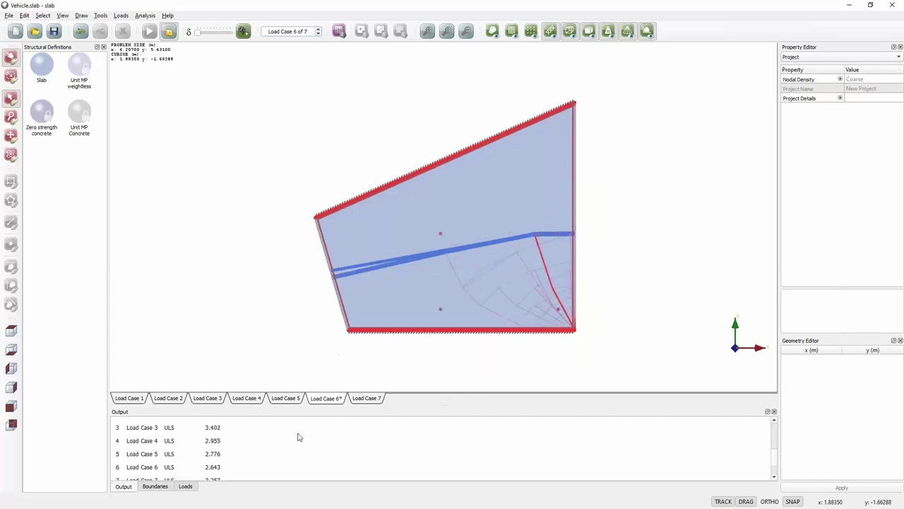
{"action": "scroll", "coordinate": [230, 445], "scroll_direction": "down", "scroll_amount": 1}
{"action": "left_click_drag", "start_coordinate": [219, 444], "coordinate": [210, 442]}
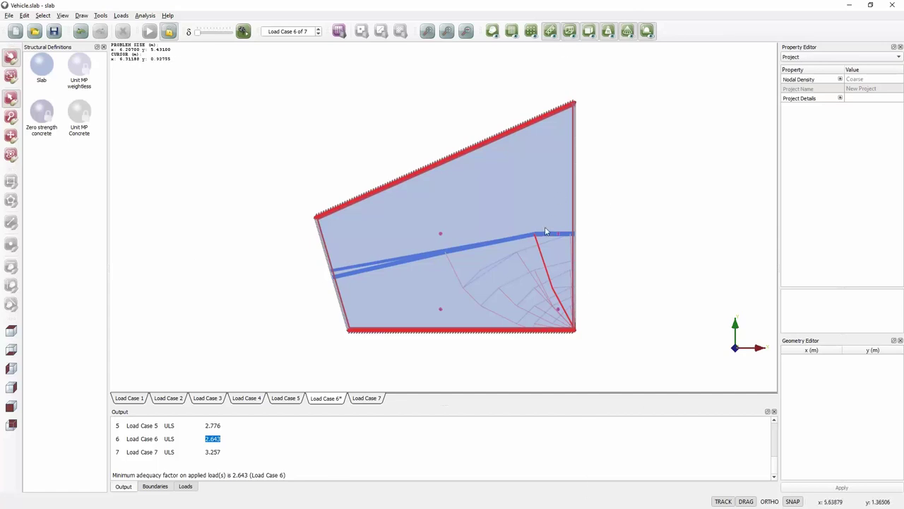
{"action": "left_click", "coordinate": [356, 399]}
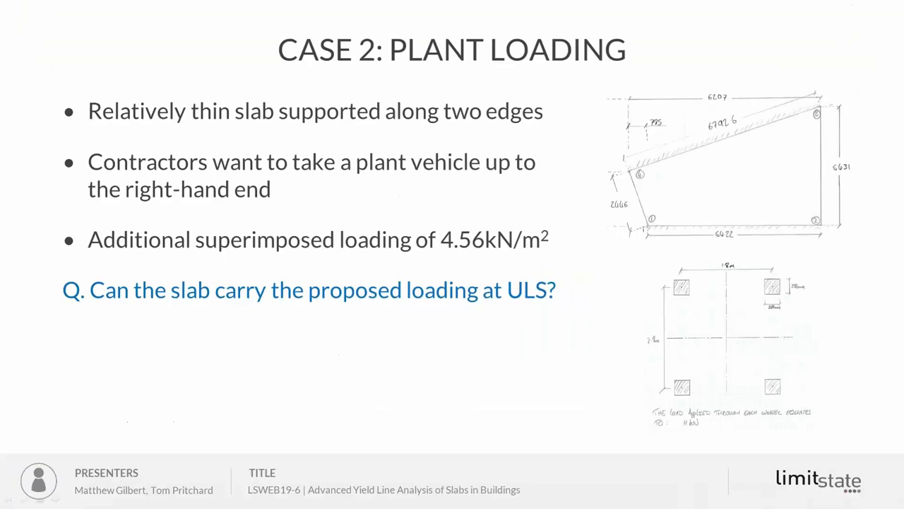
{"action": "key", "text": "Right"}
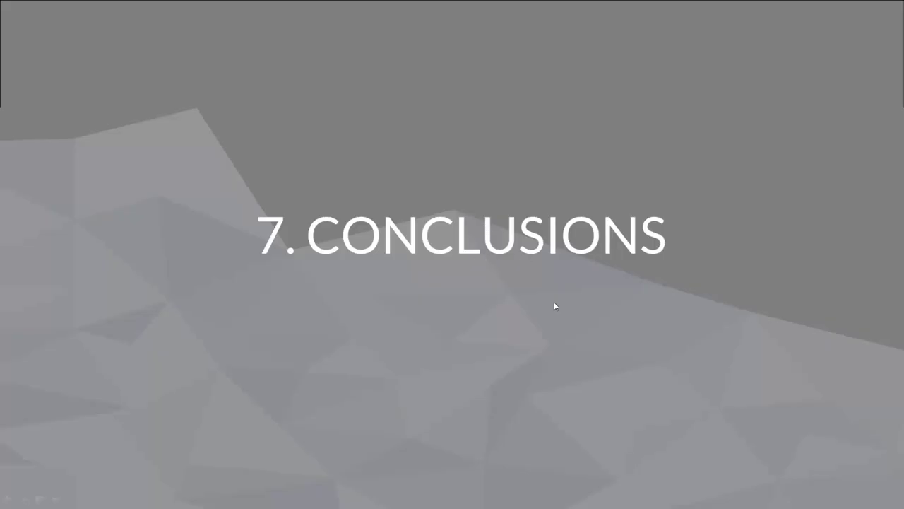
{"action": "key", "text": "Right"}
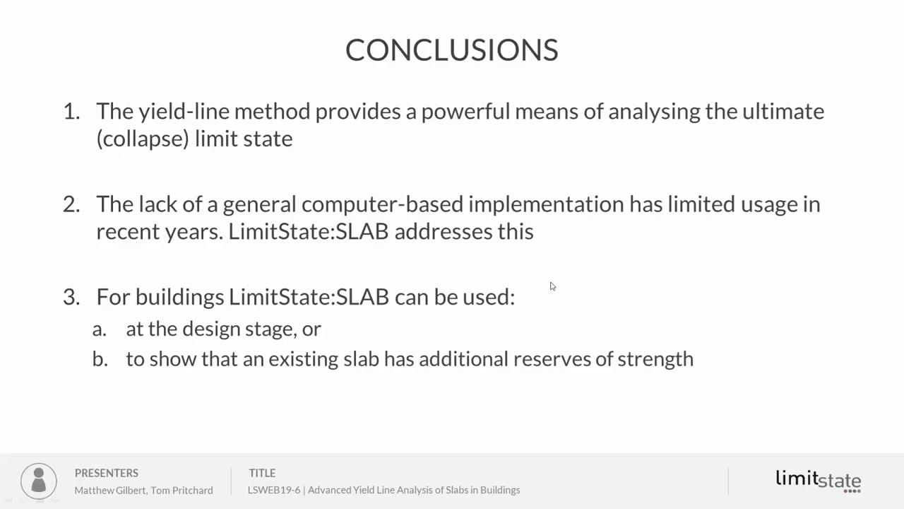